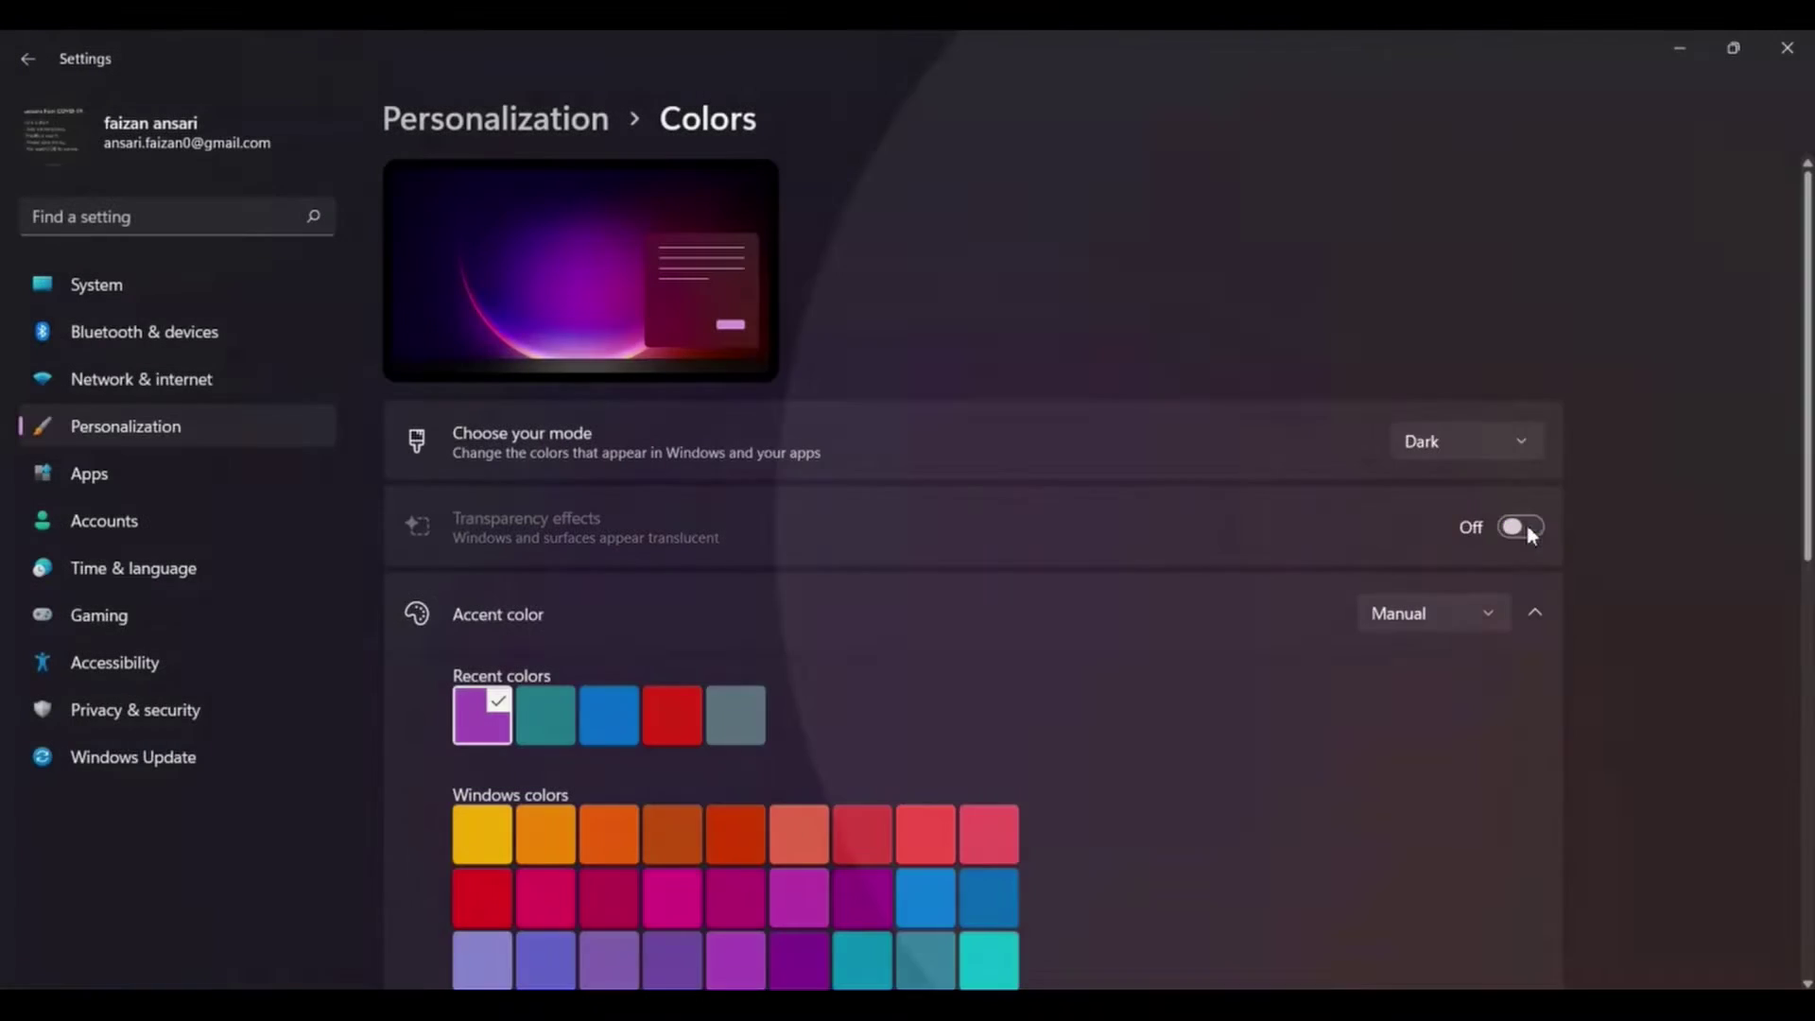
Close the color settings, search for "view" to open the advanced system settings, and open the performance options.
left_click(1787, 49)
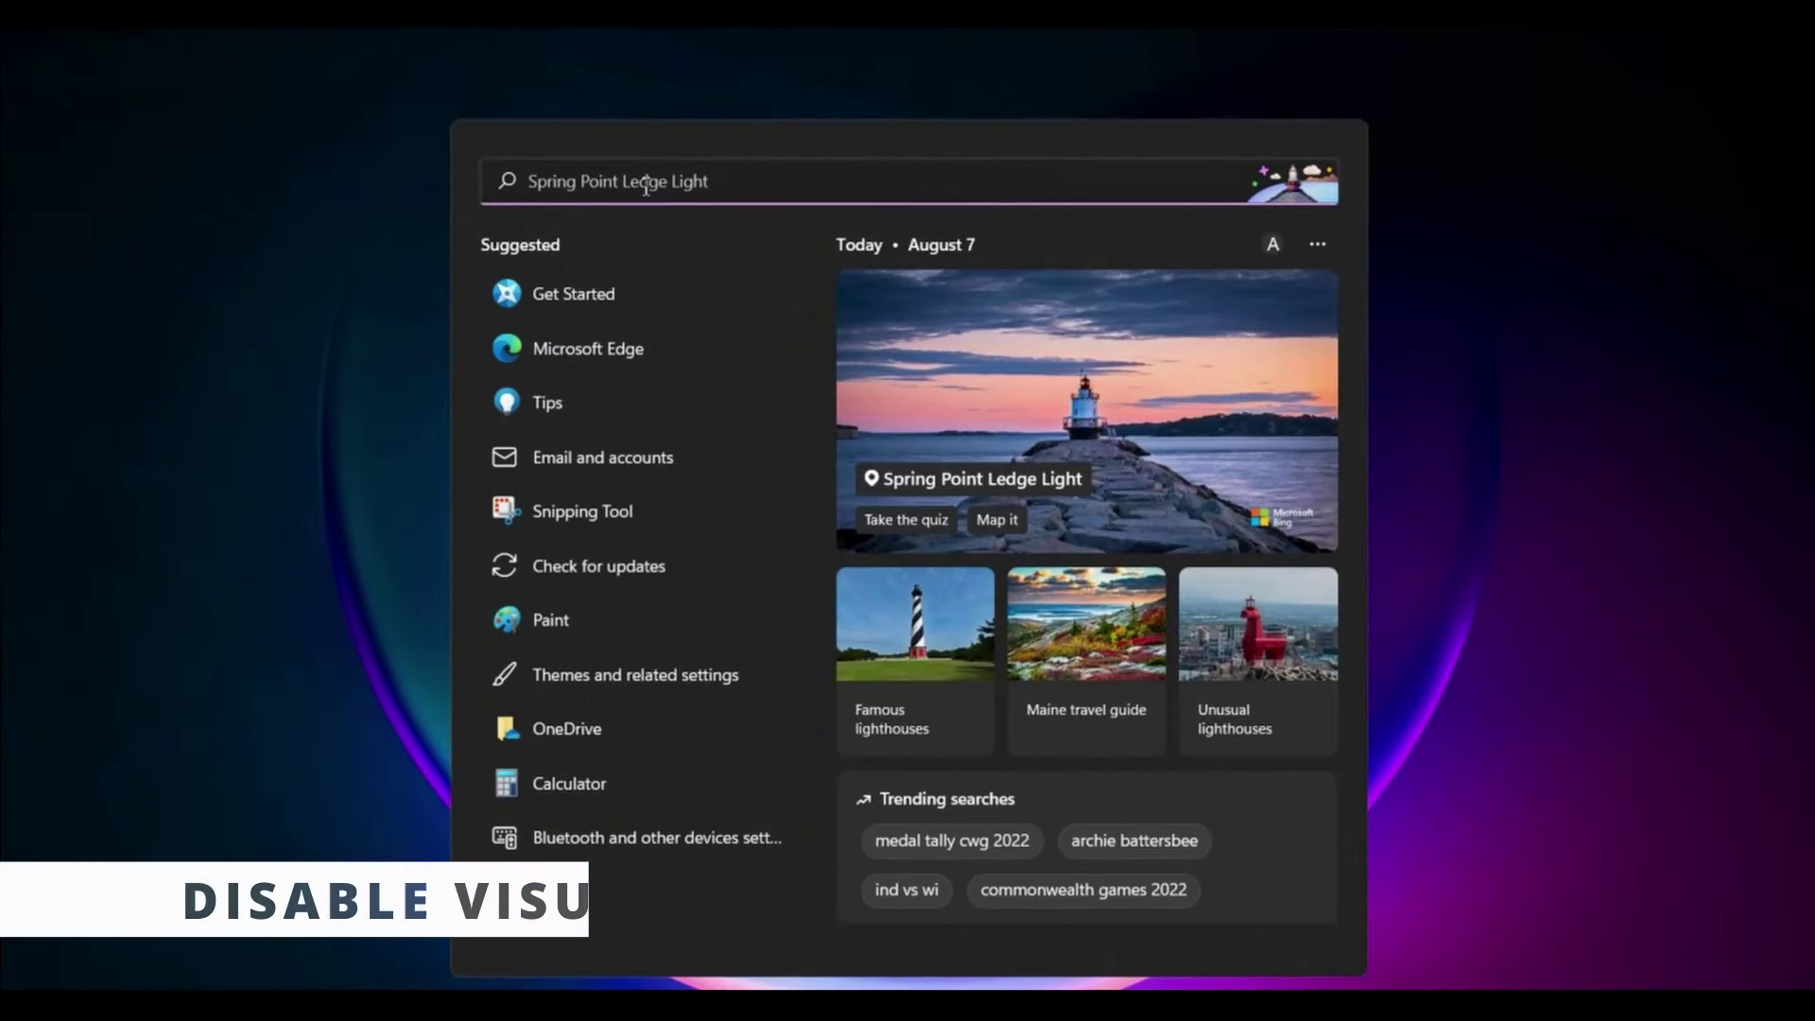
type("view")
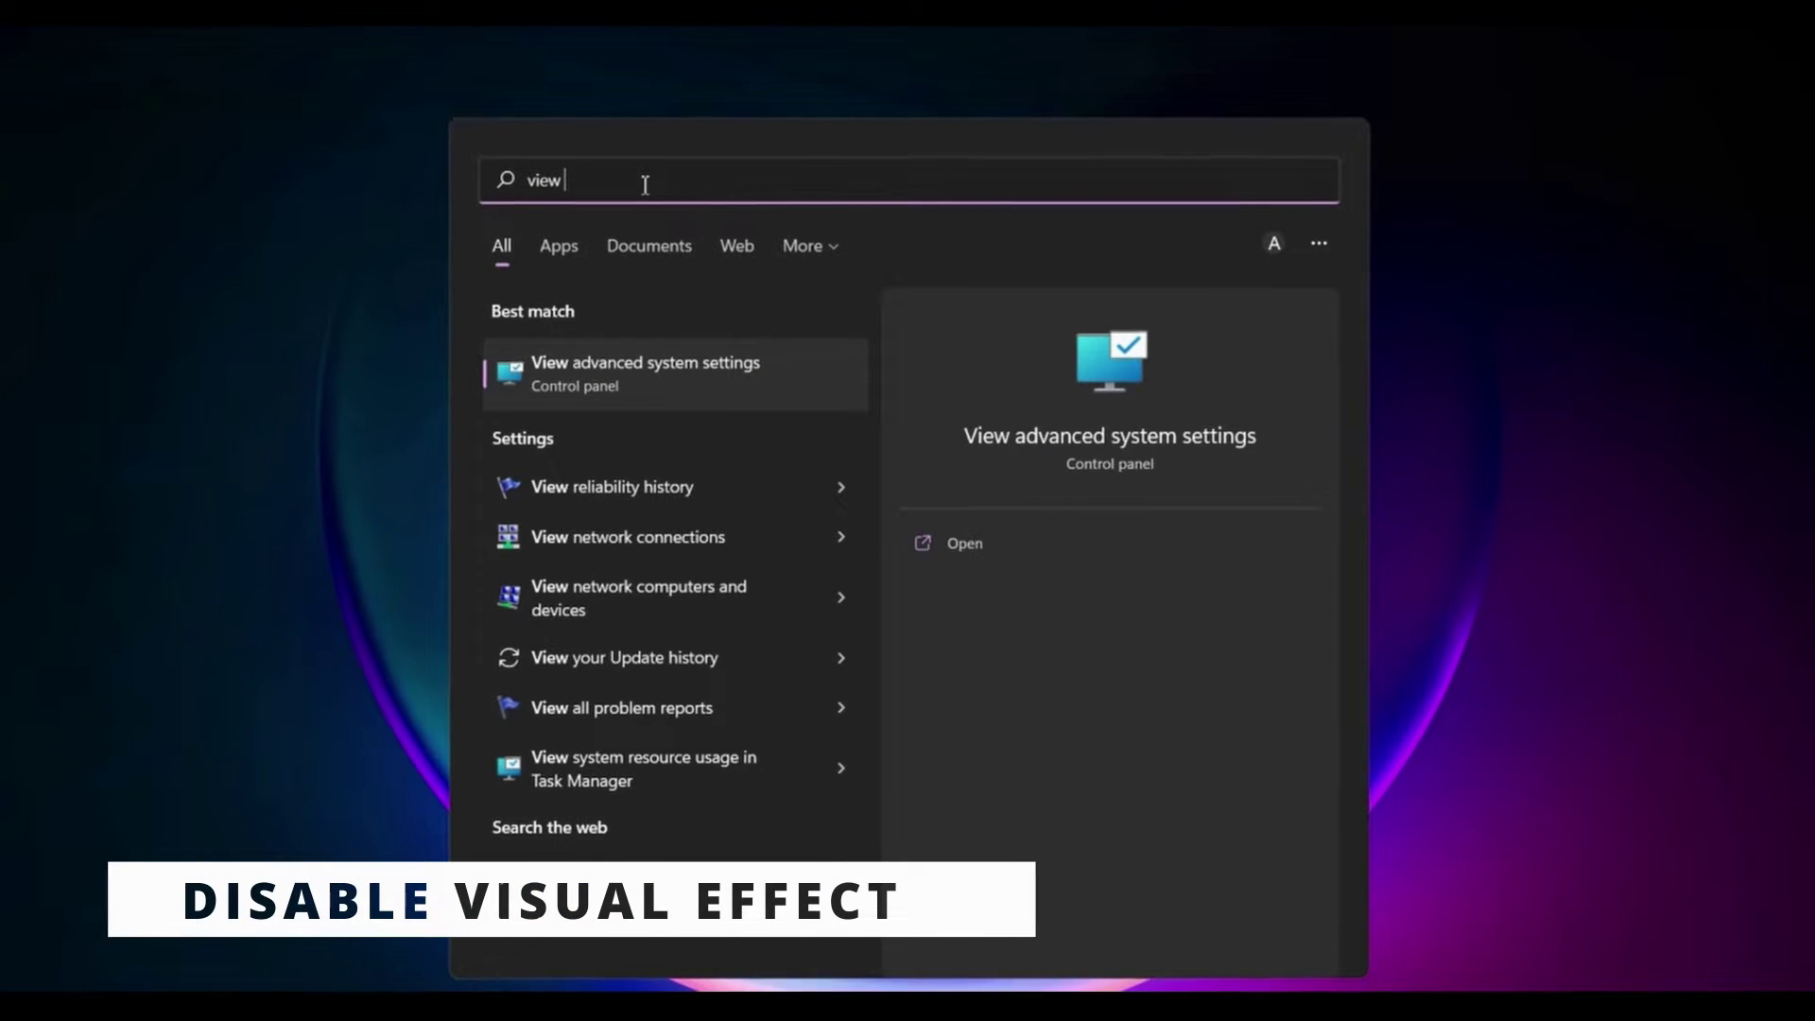
left_click(591, 379)
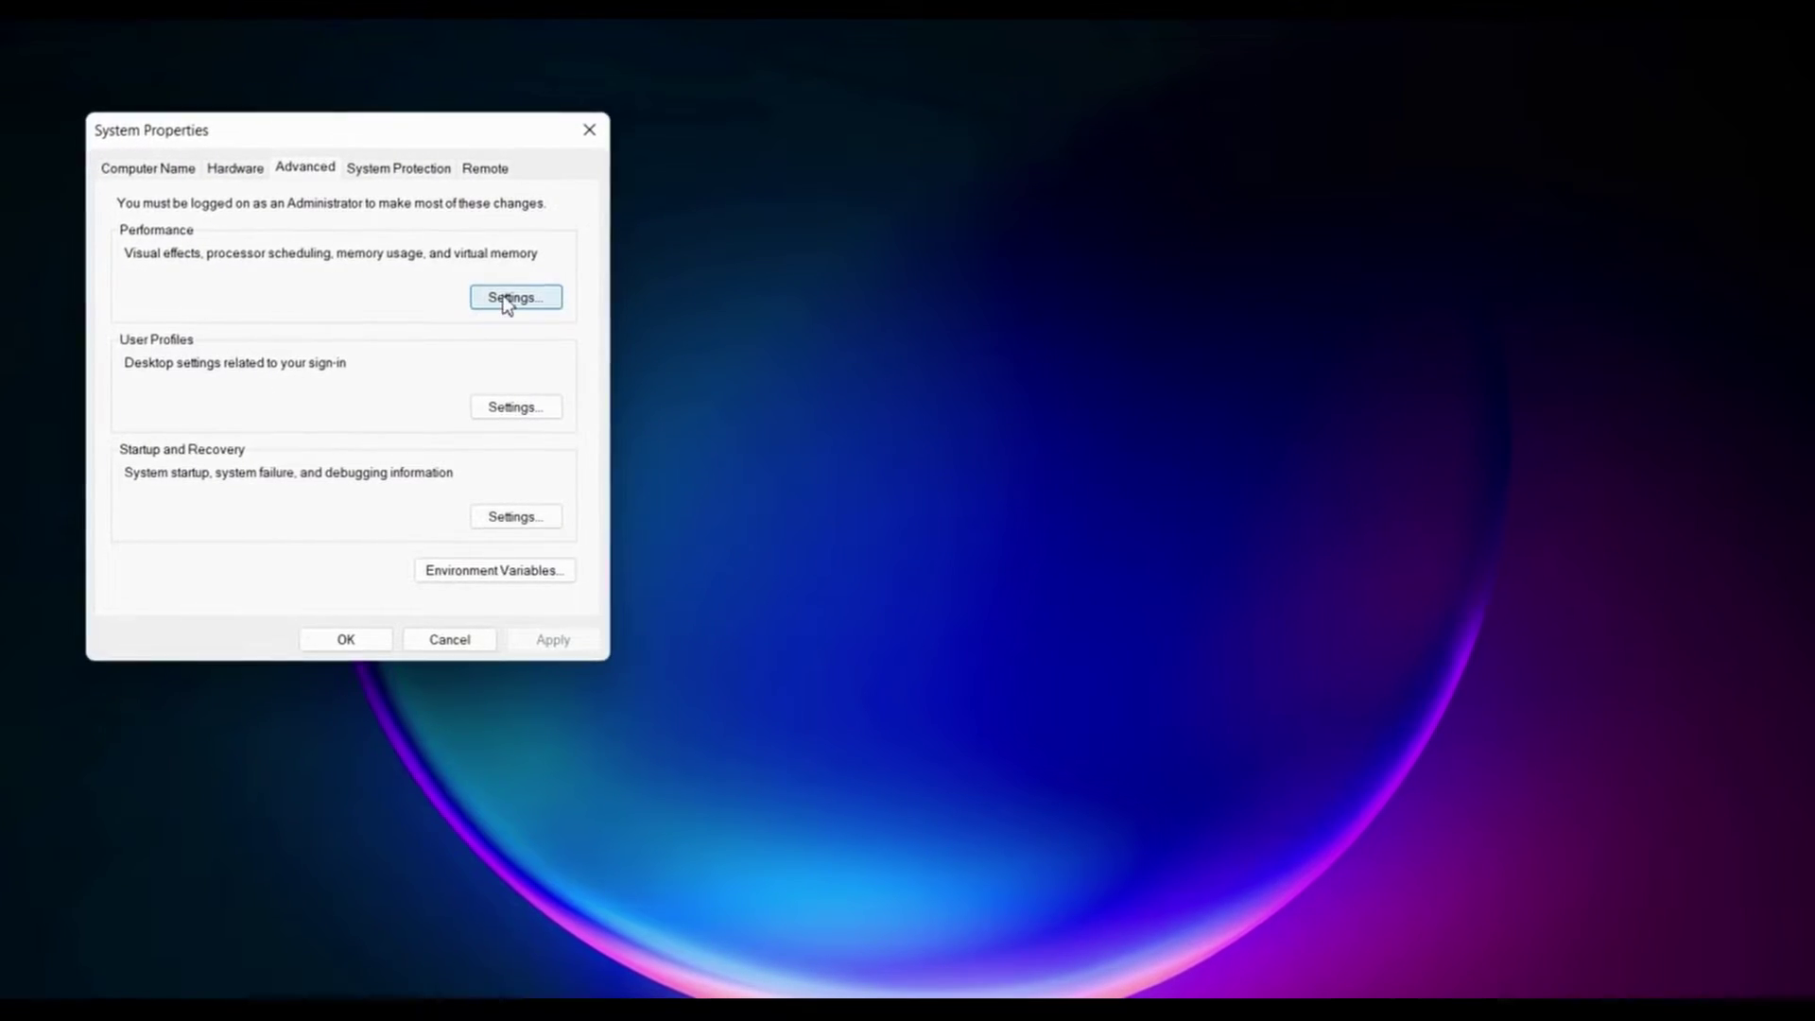
left_click(511, 300)
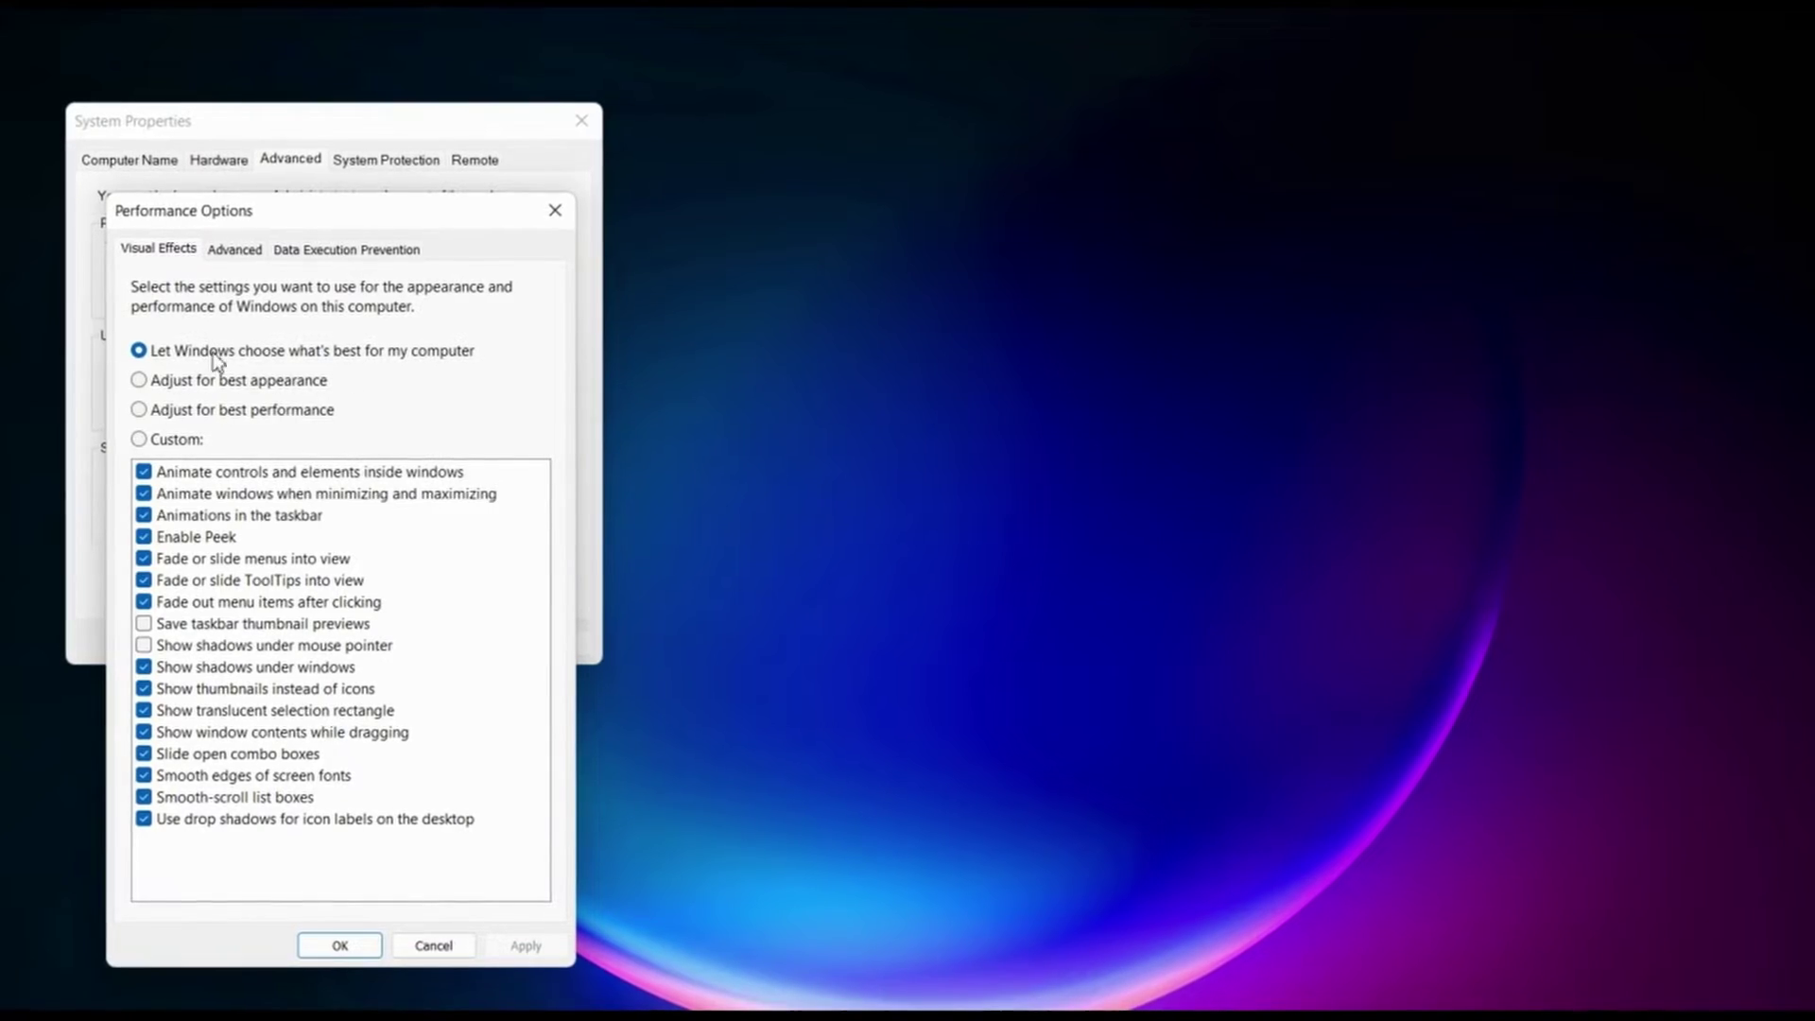
Adjust visual effects for best performance, keeping only thumbnails instead of icons and smooth edges of screen fonts, and apply to the system.
left_click(203, 381)
left_click(232, 412)
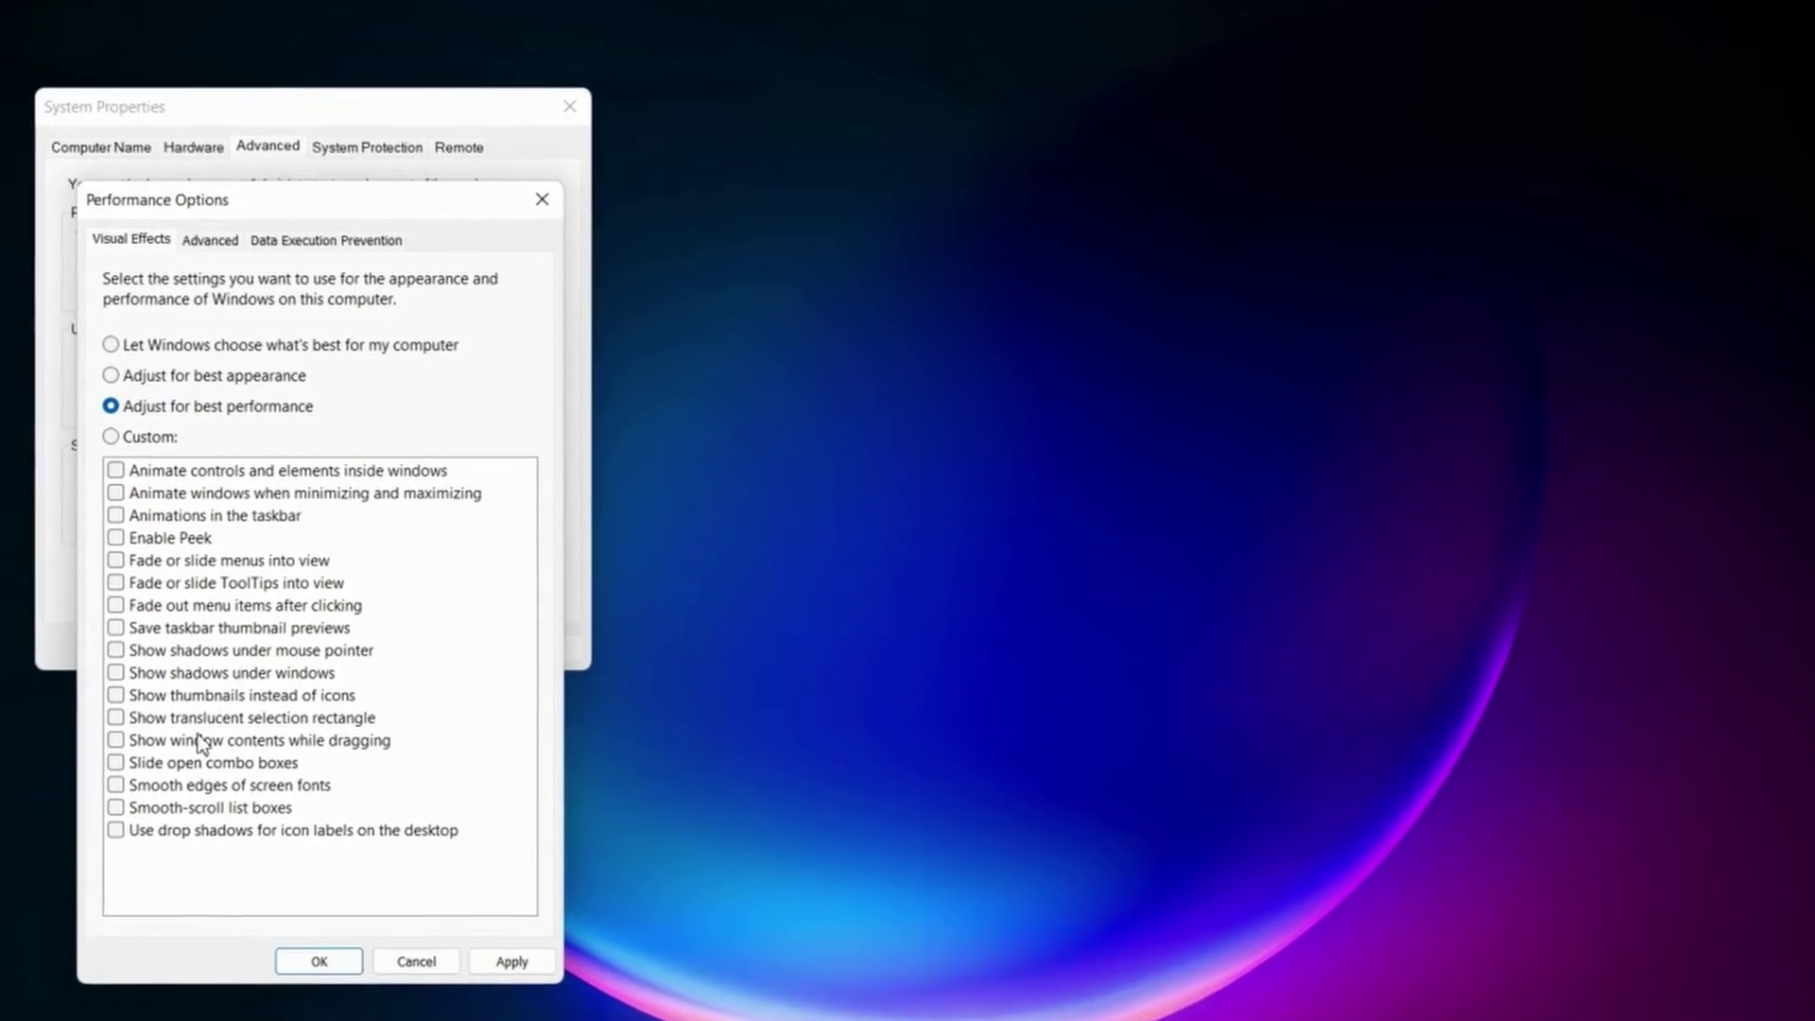
left_click(103, 698)
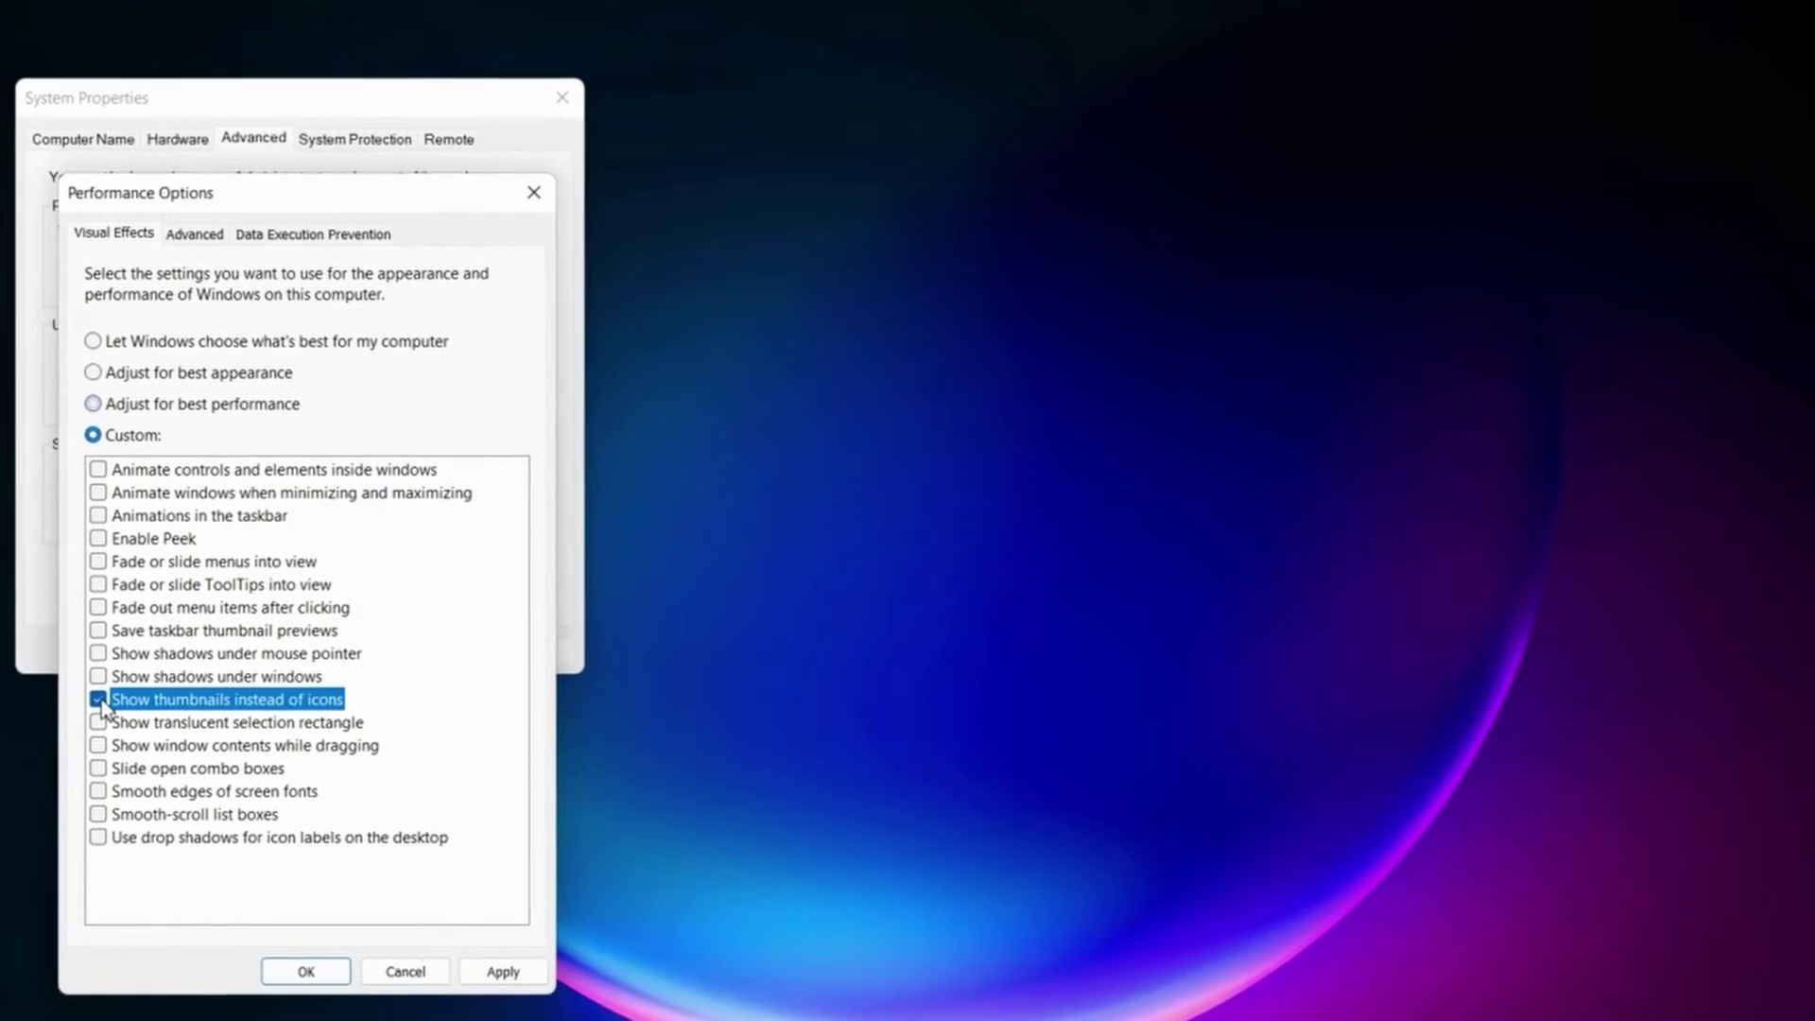
left_click(92, 799)
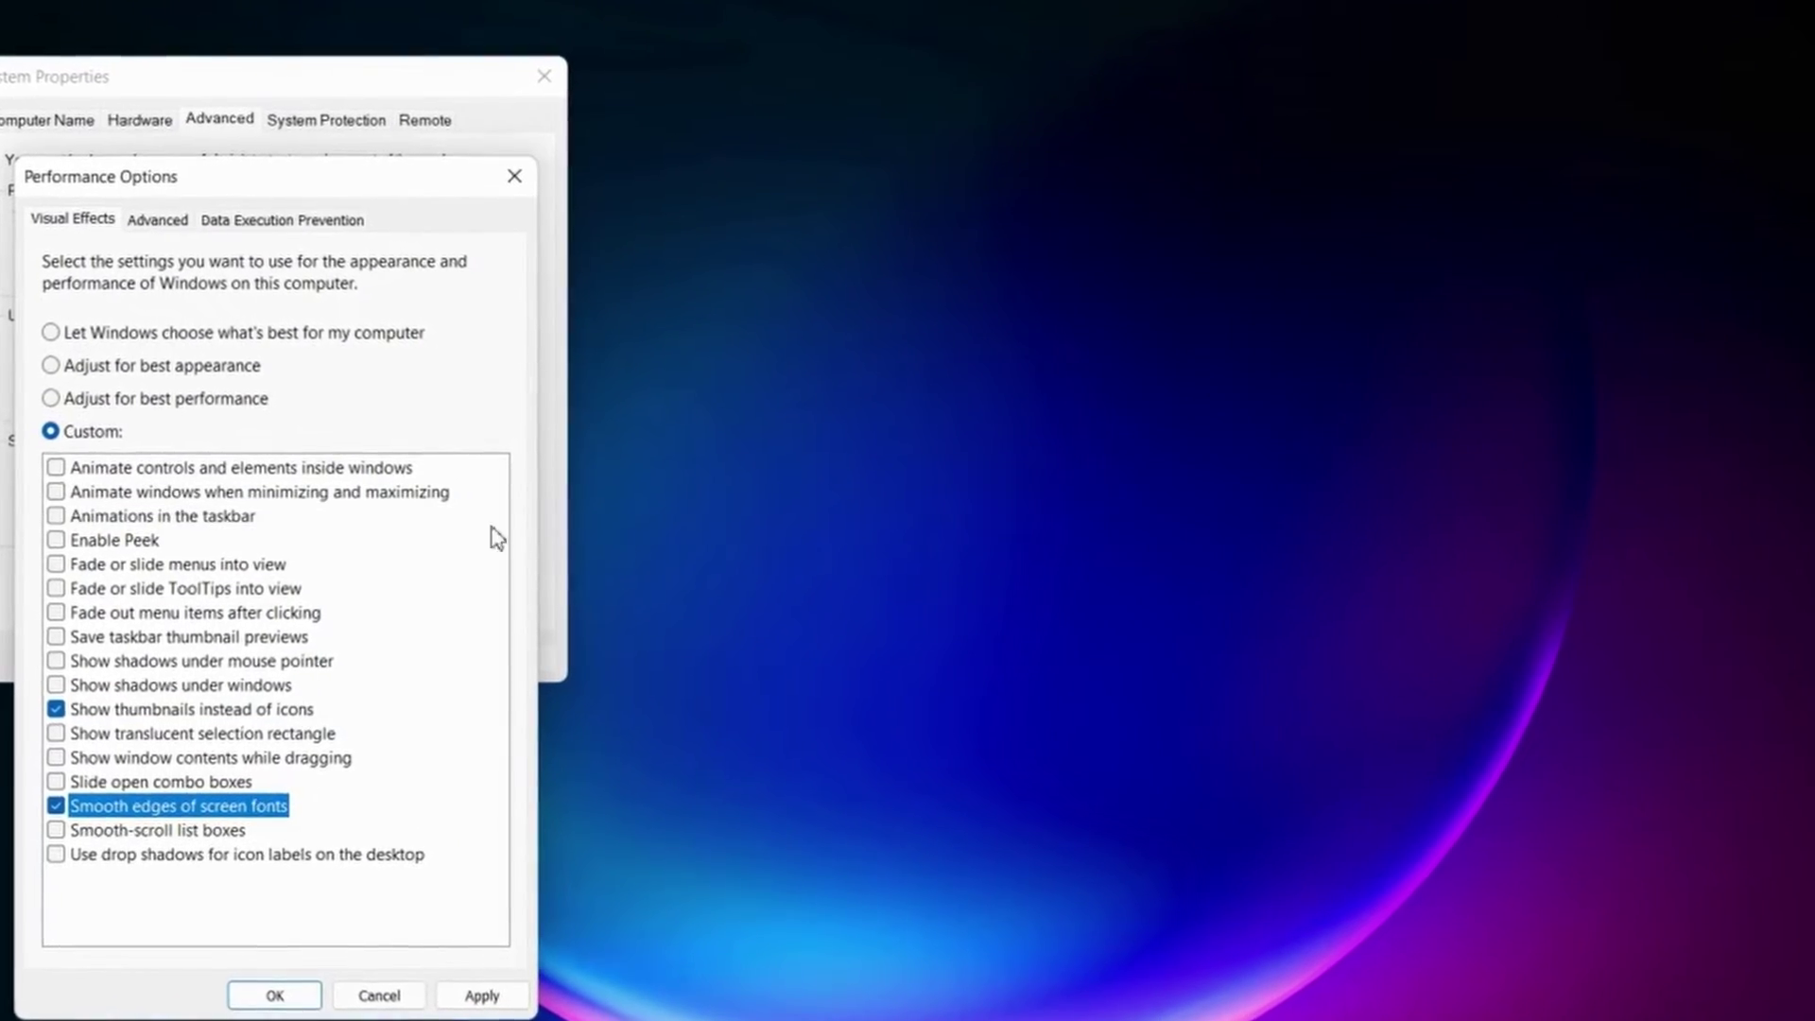
left_click(472, 1005)
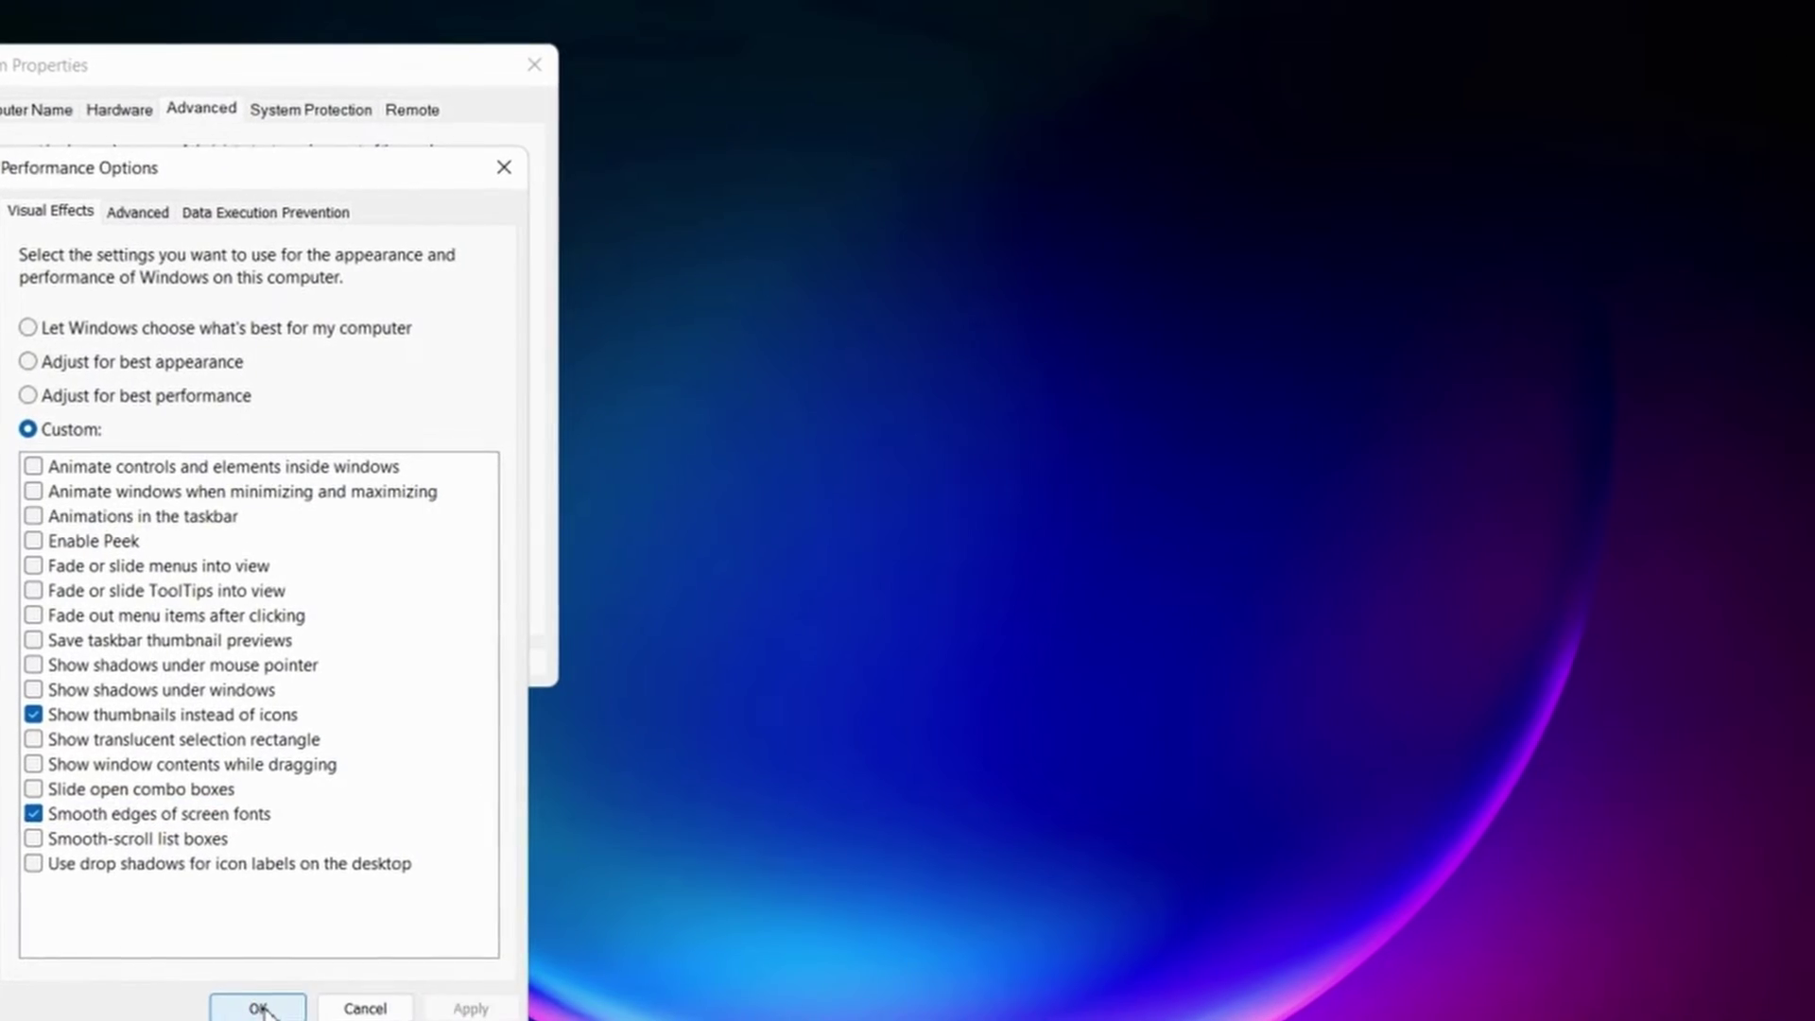
left_click(261, 1005)
left_click(250, 667)
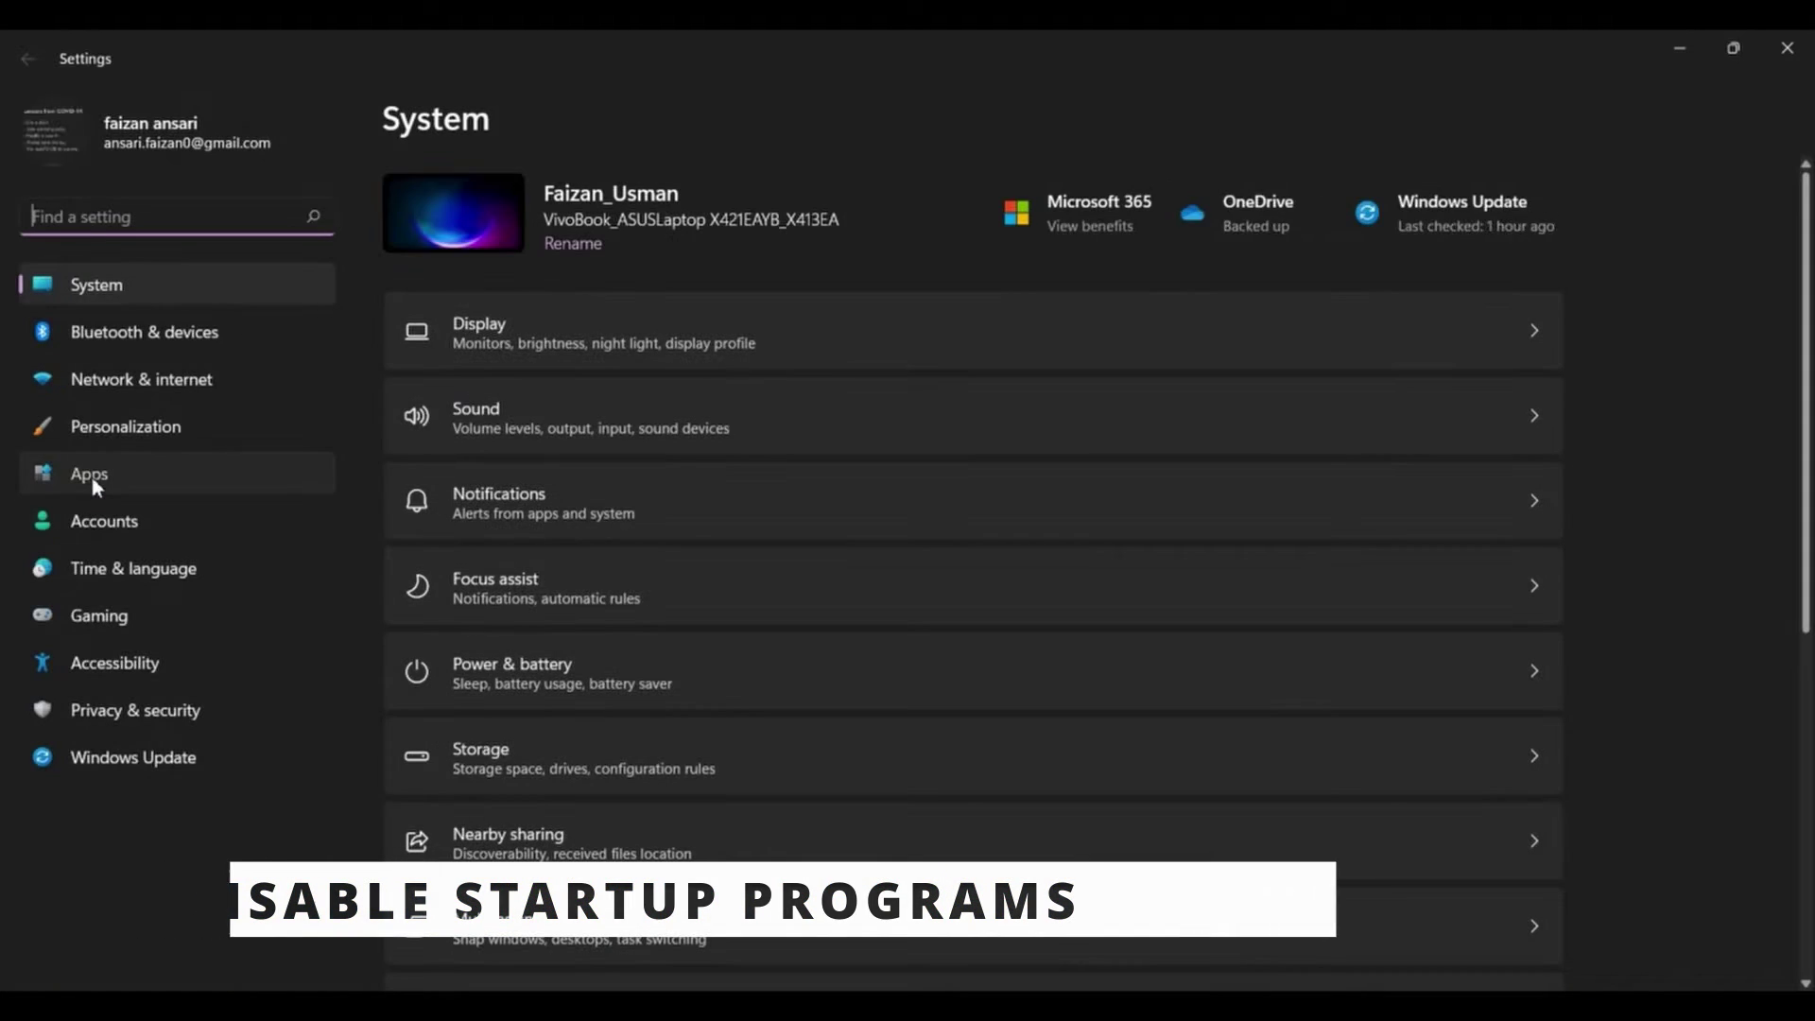
Open the startup apps list and toggle Microsoft Bing Service and ScreenRec off and back on.
left_click(95, 482)
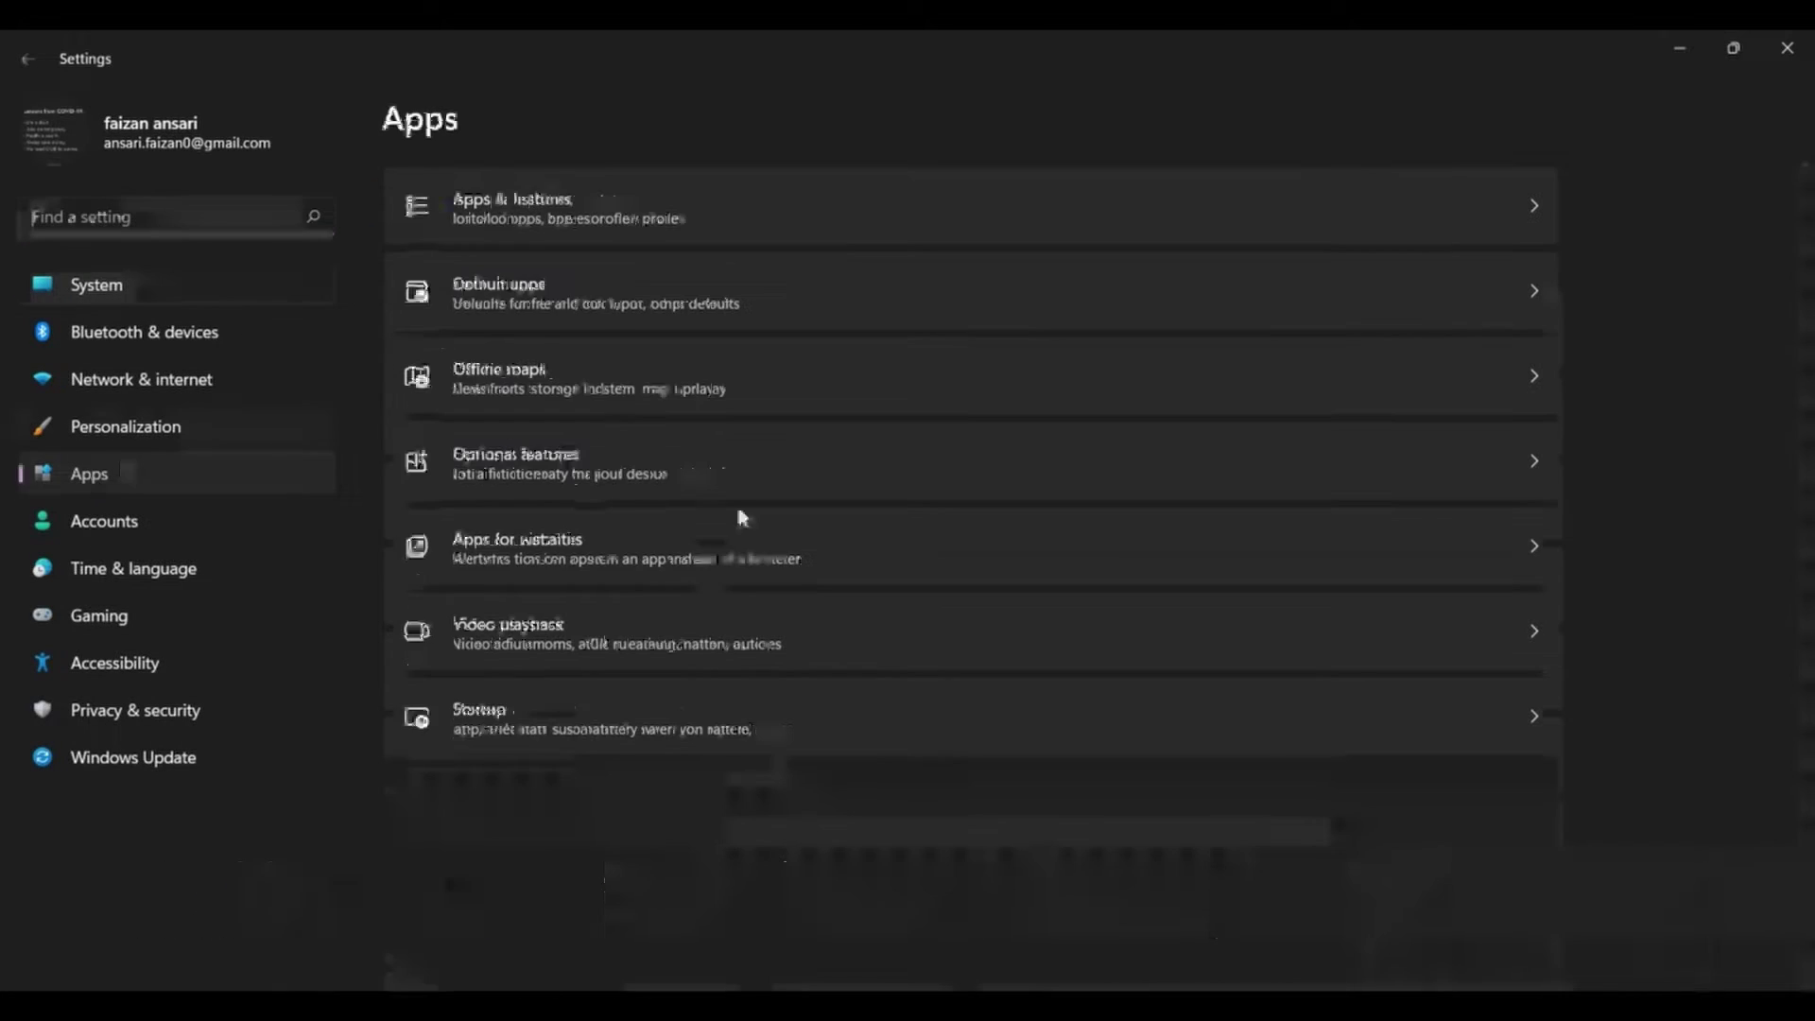
left_click(539, 730)
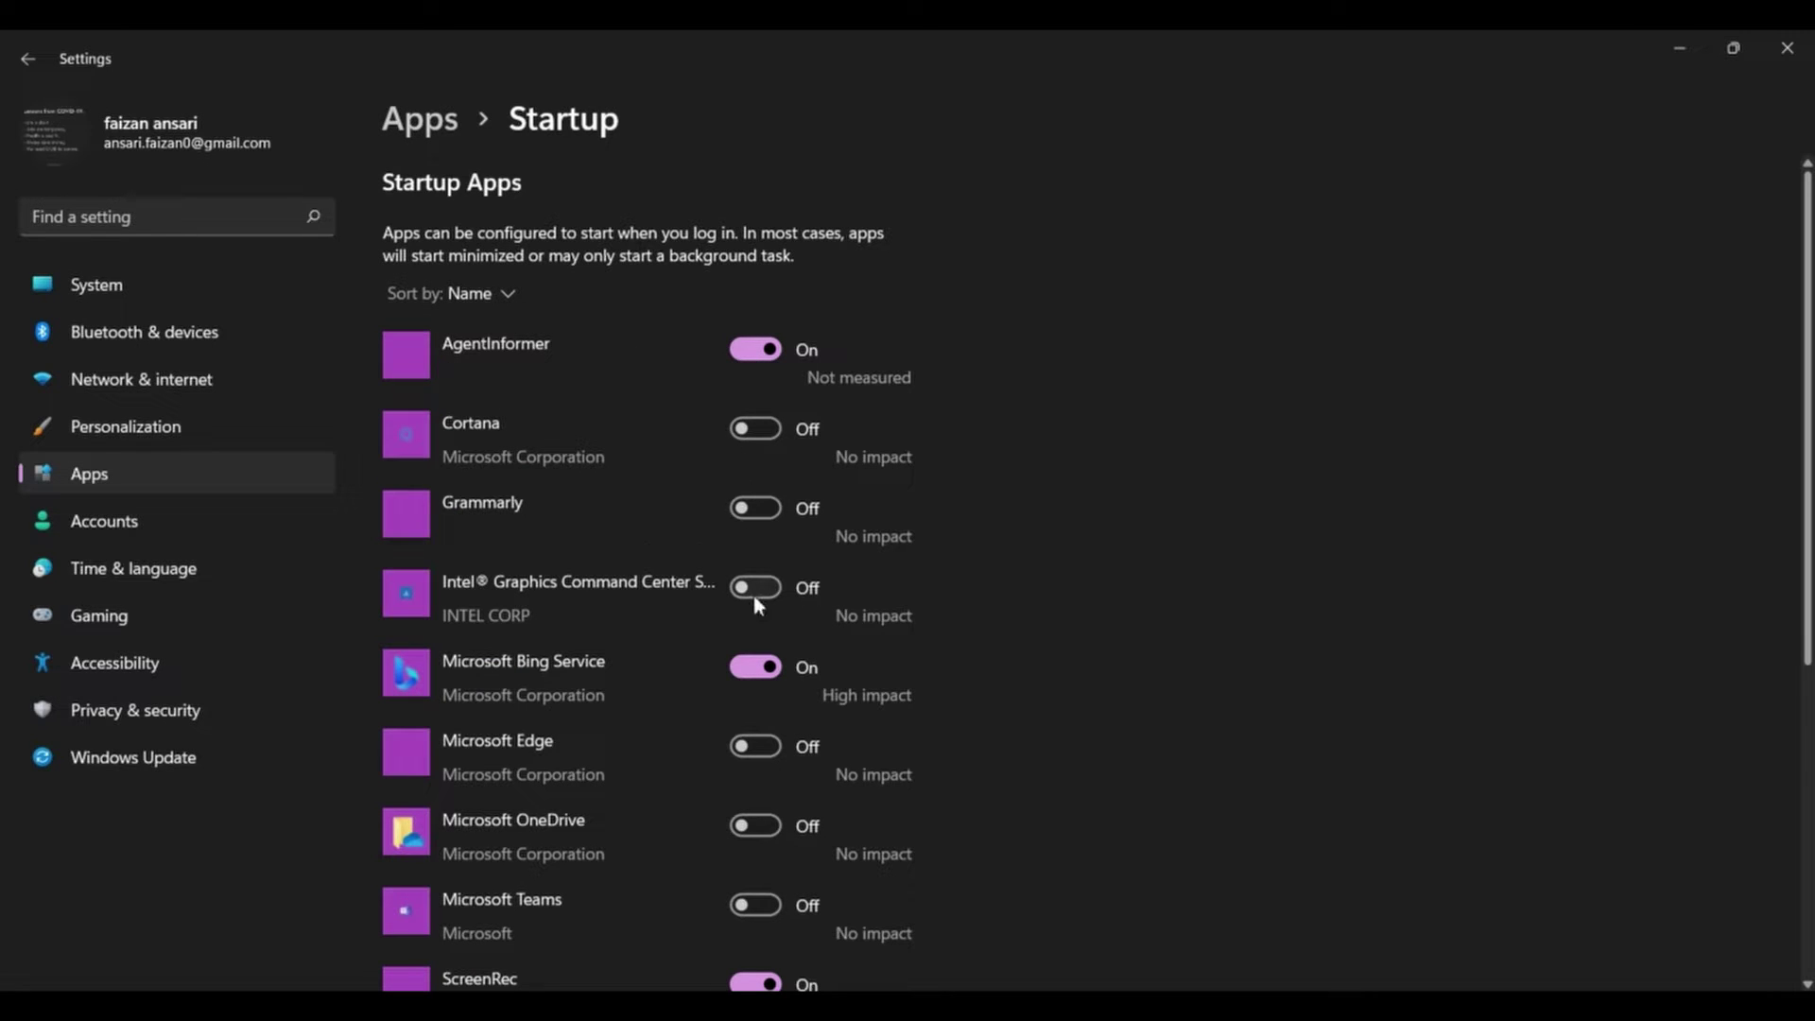
left_click(756, 667)
left_click(753, 667)
scroll(746, 661, "down", 5)
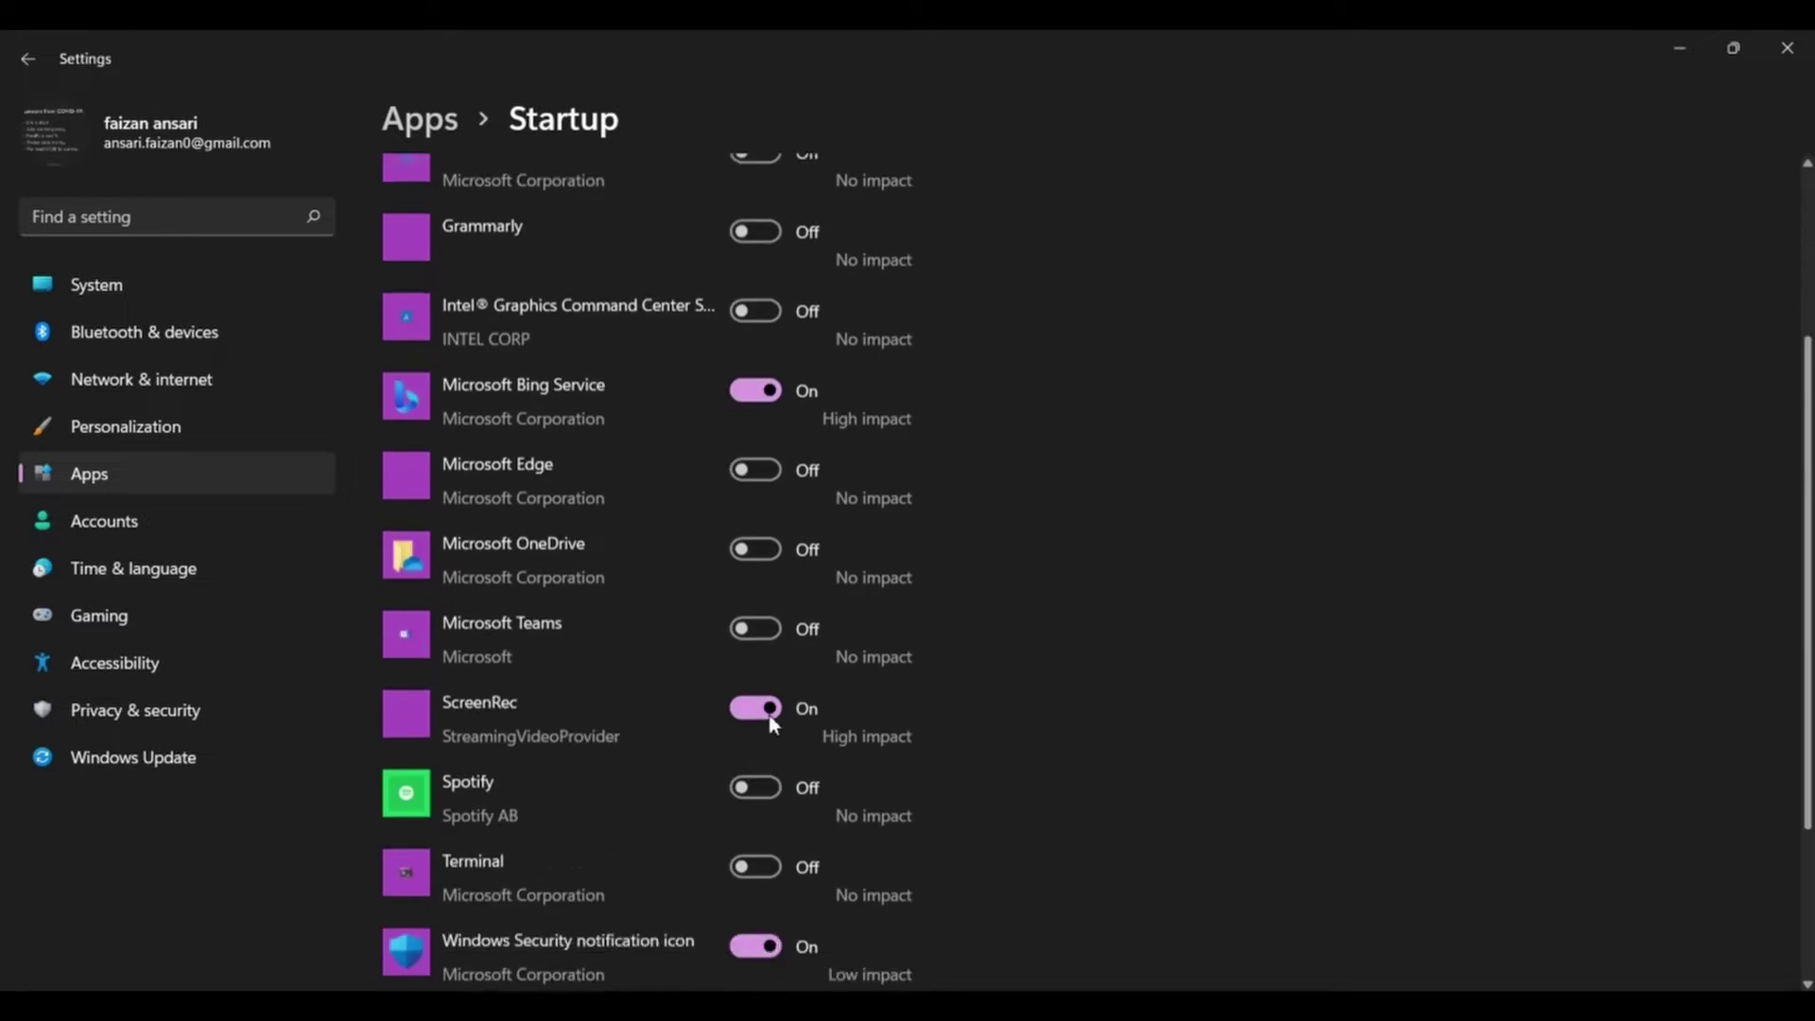
left_click(749, 484)
left_click(749, 484)
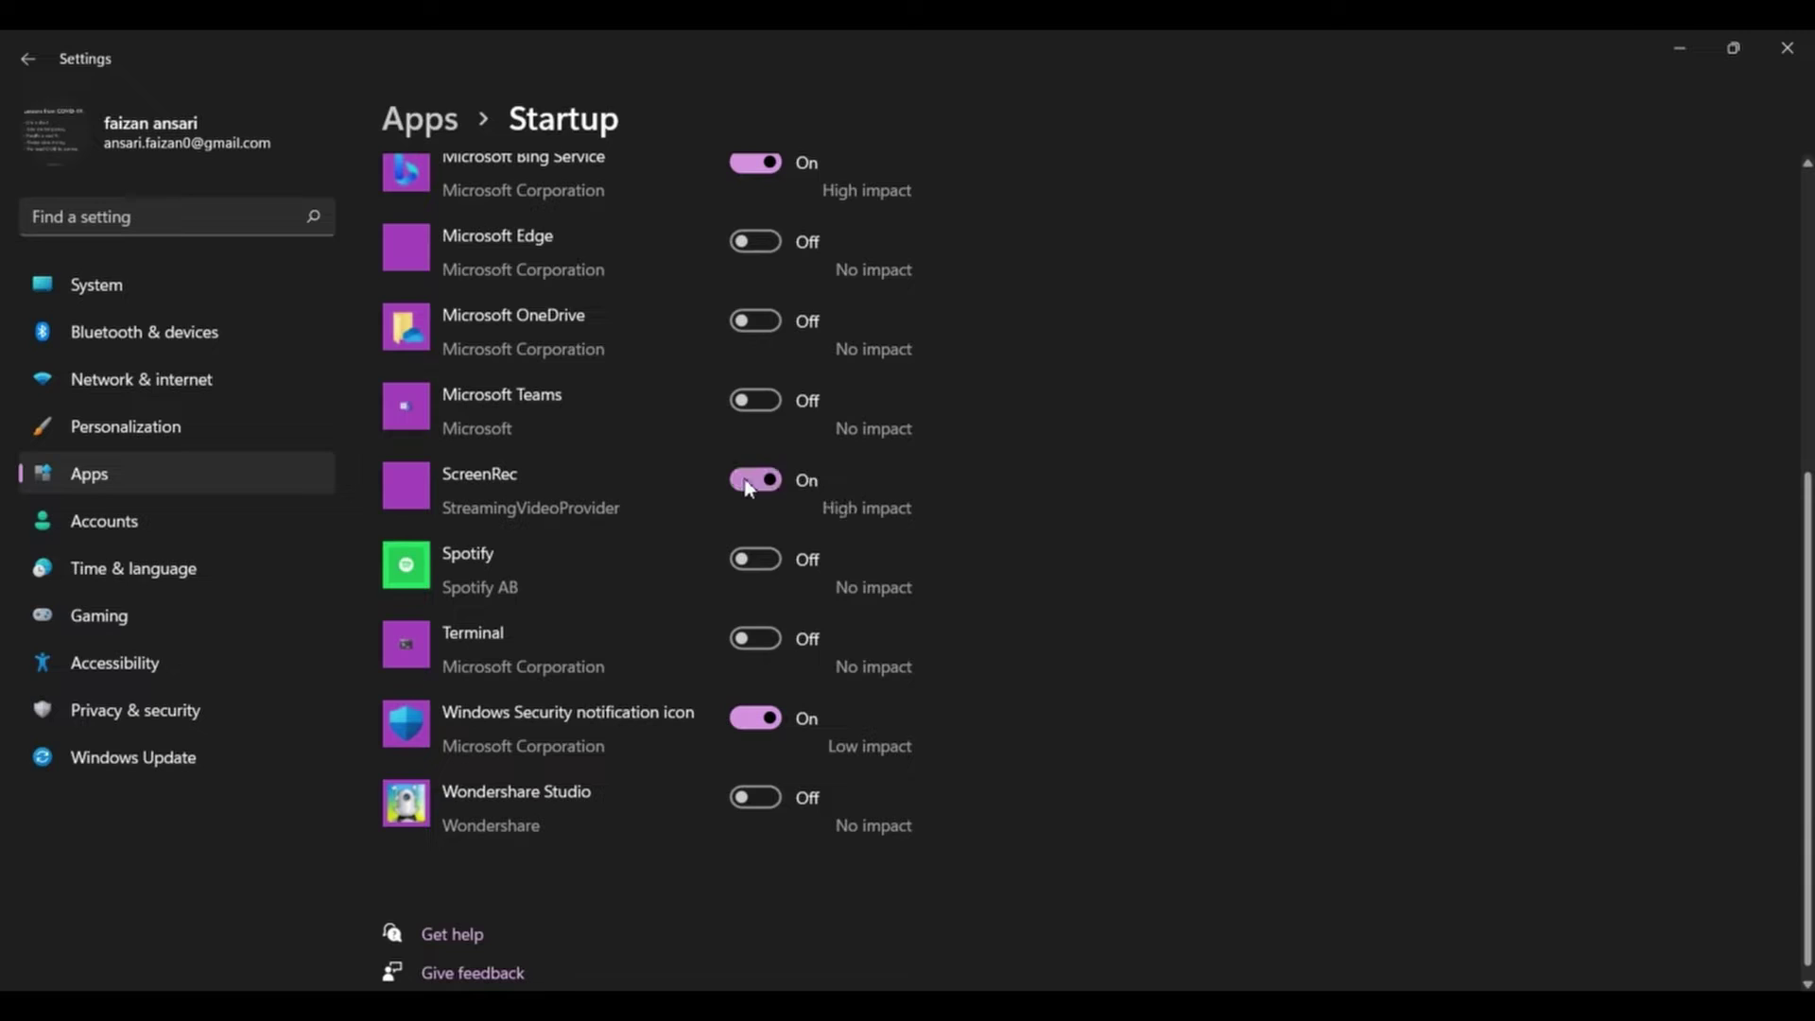
Enable Terminal at startup, toggle Spotify's startup setting, and close Settings.
left_click(762, 723)
left_click(762, 641)
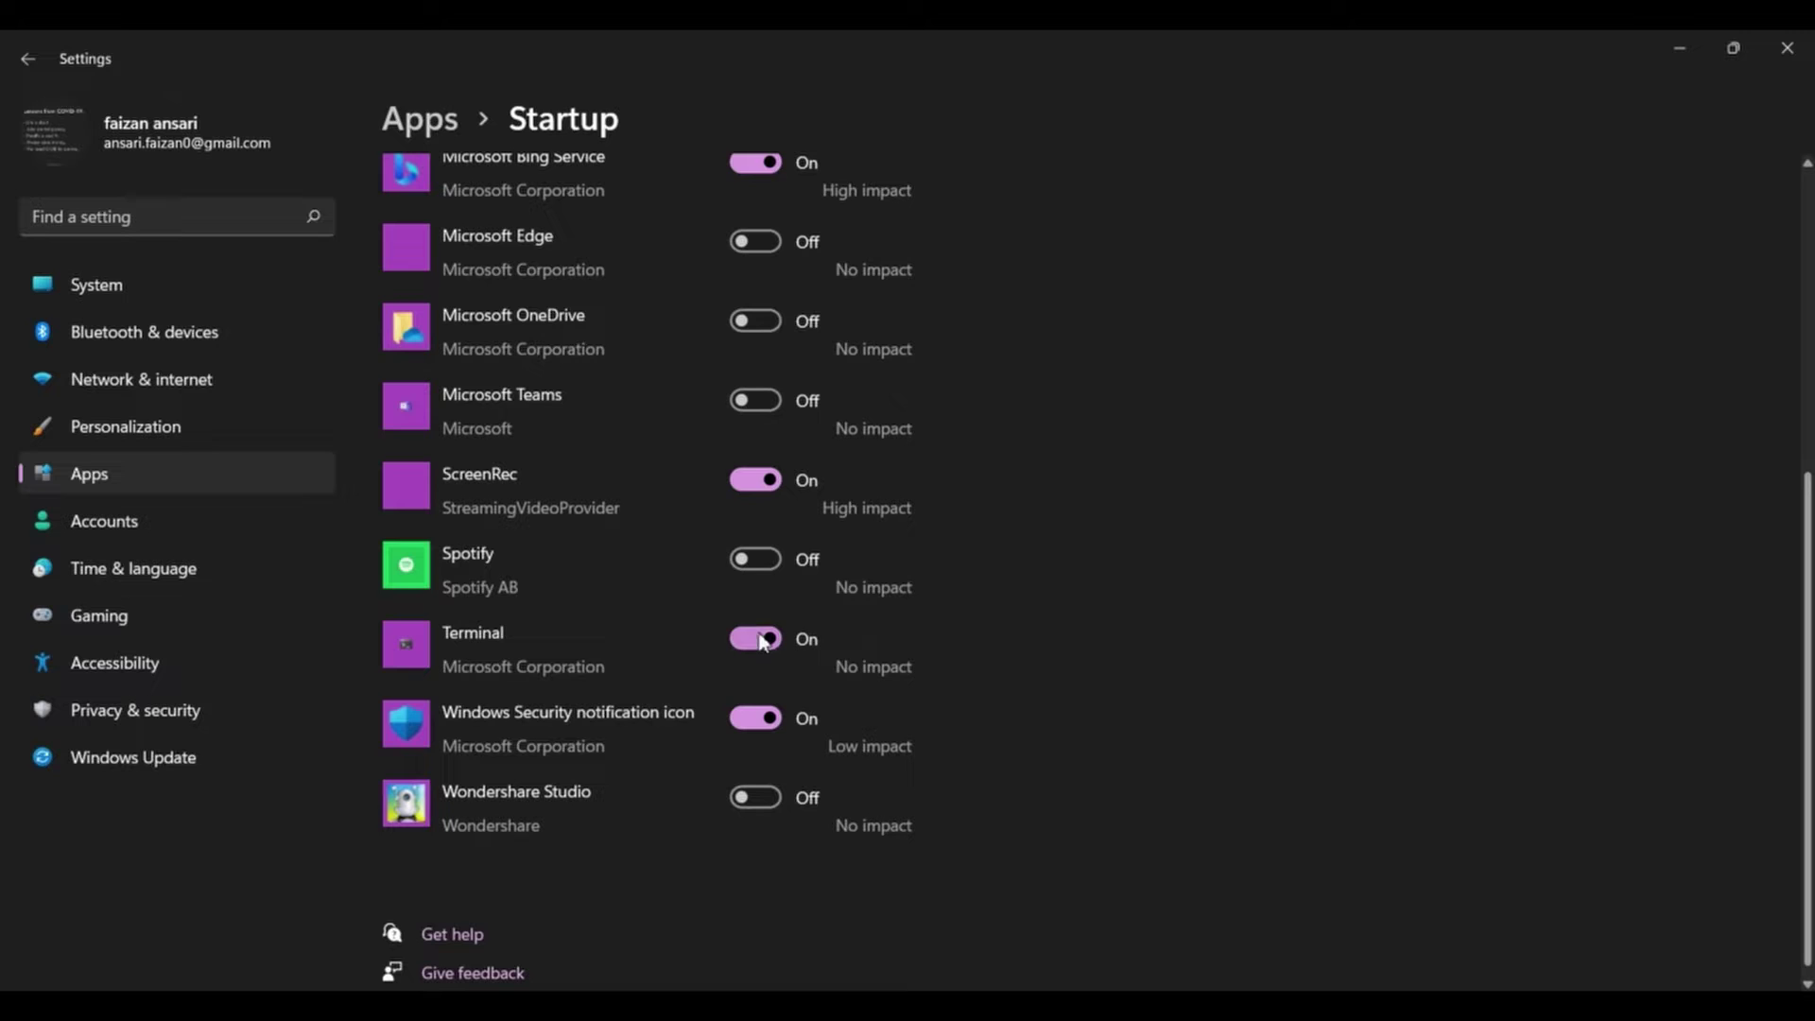
left_click(747, 561)
scroll(709, 466, "up", 6)
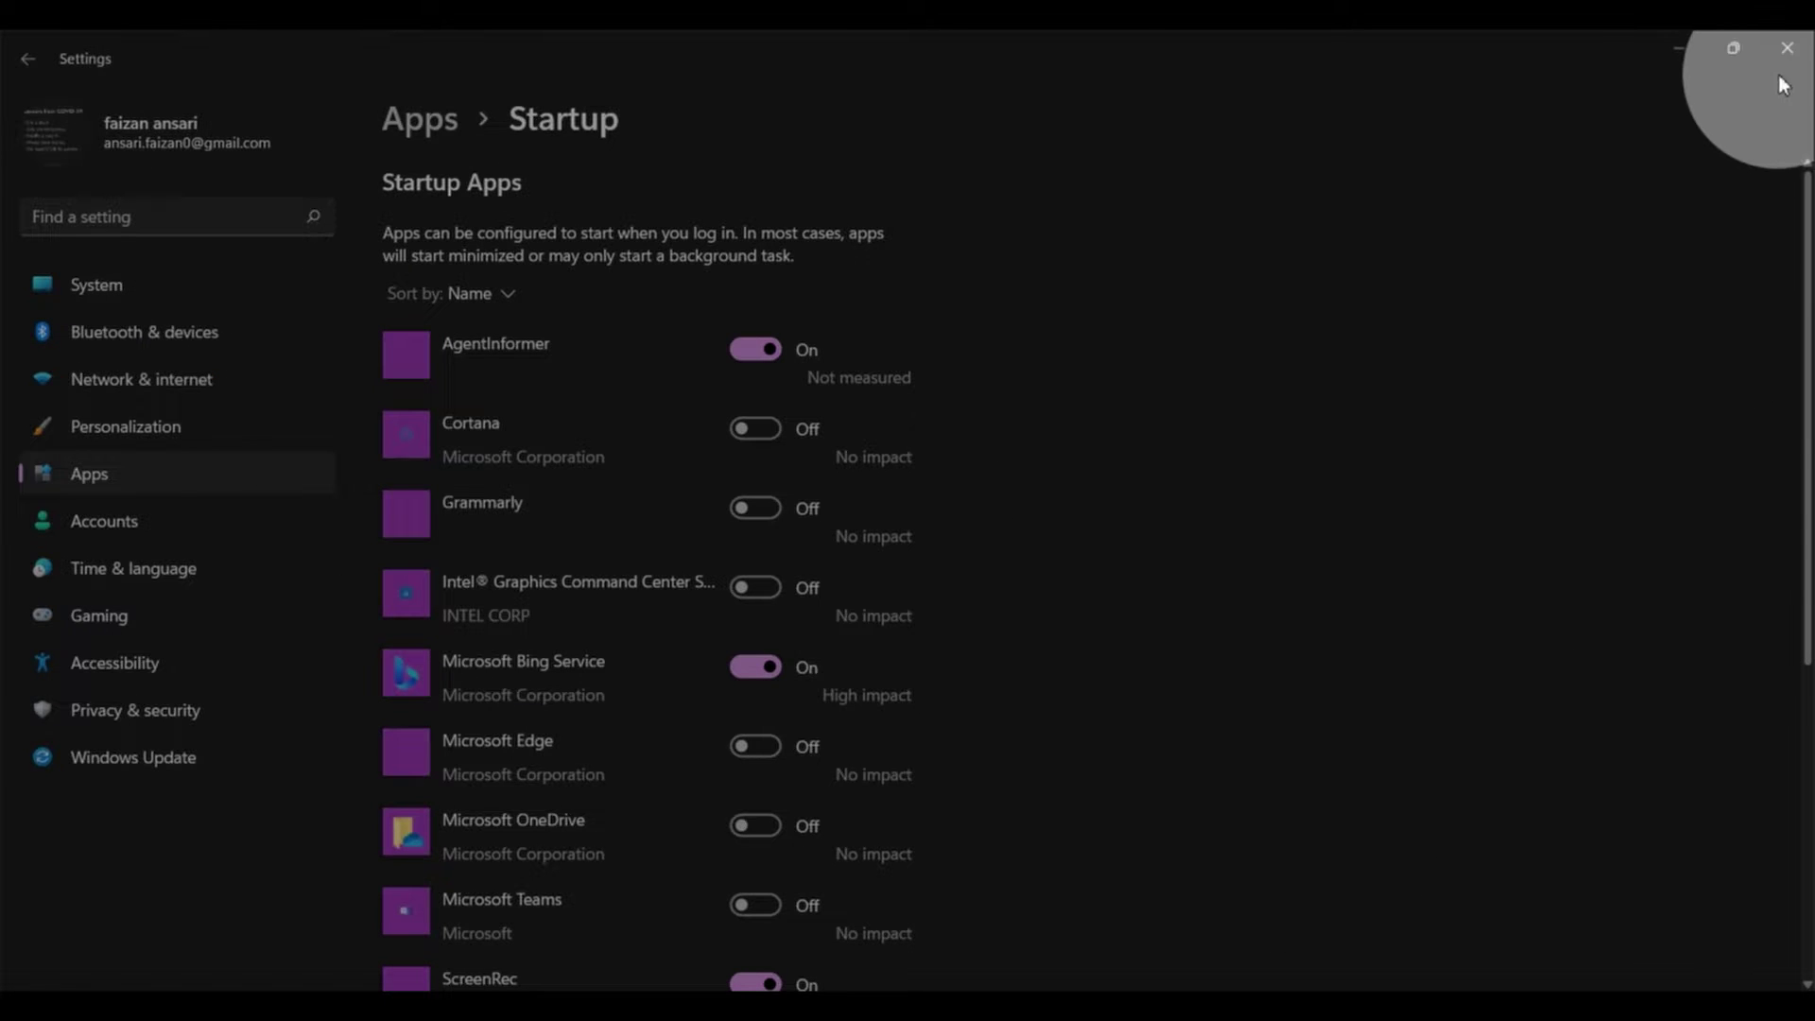
left_click(1787, 48)
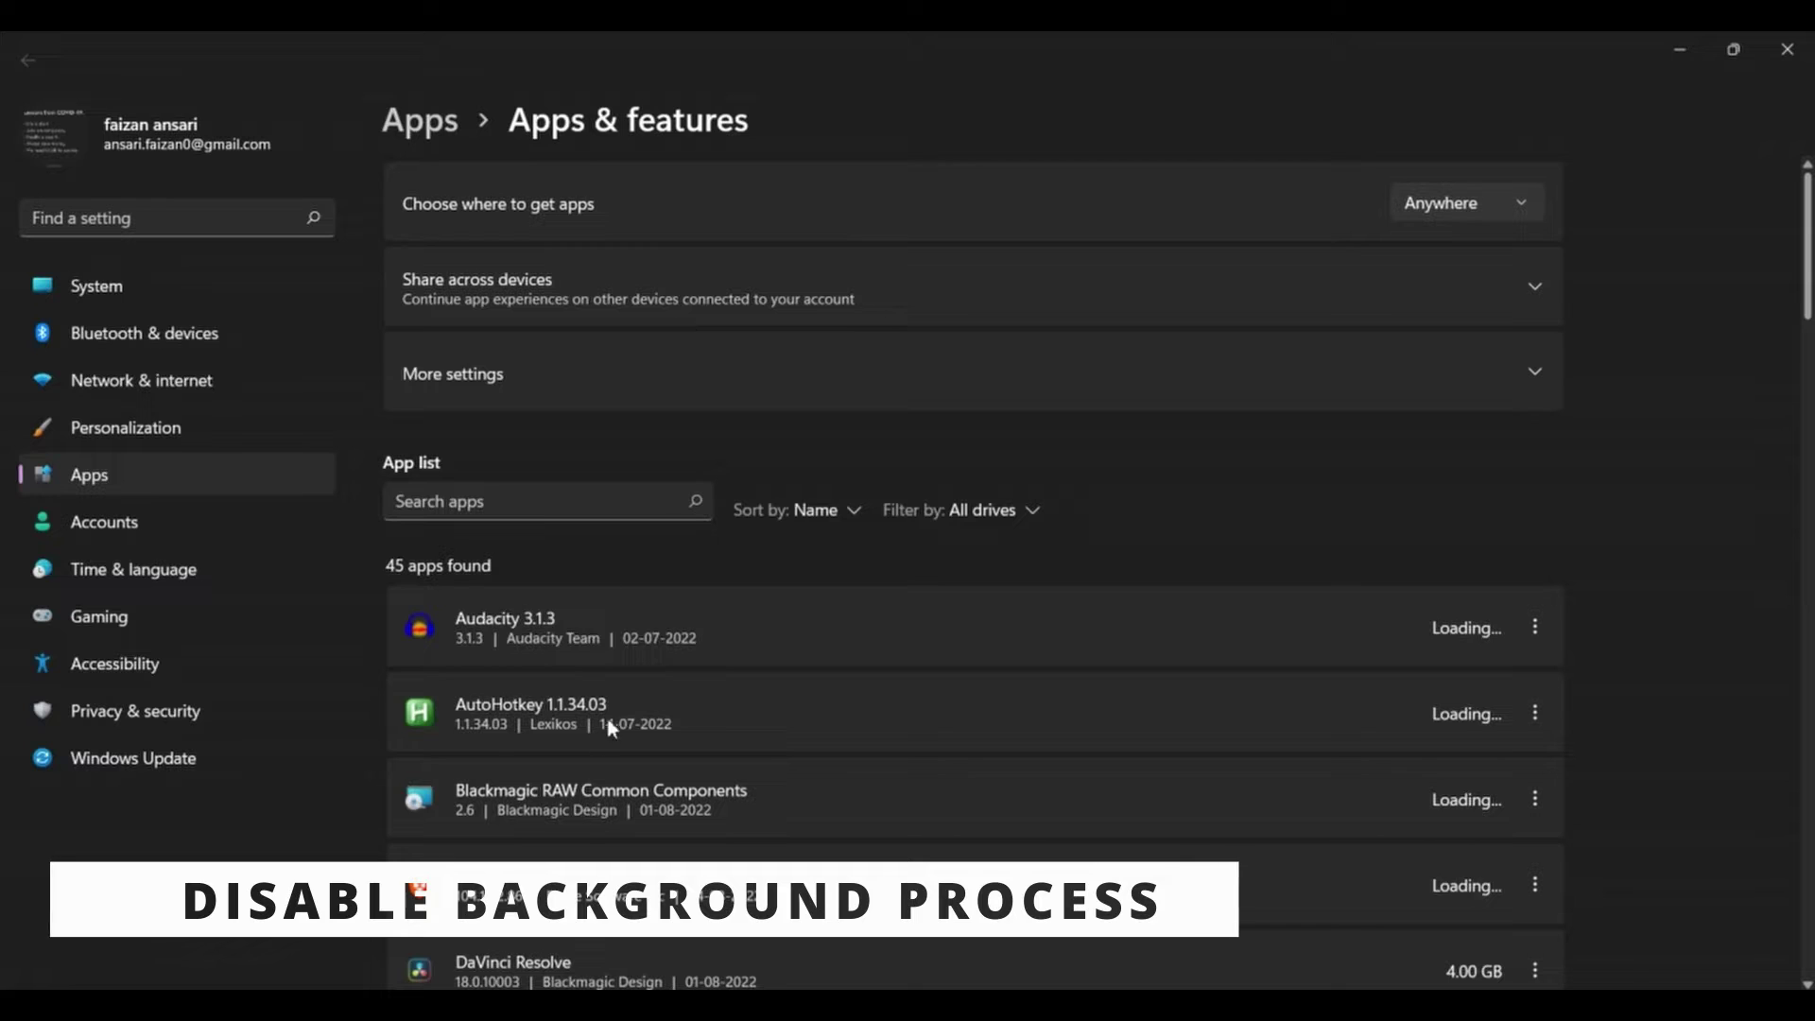
Open Clipchamp's advanced options from the installed apps list and set its background permission to Never.
scroll(571, 405, "down", 5)
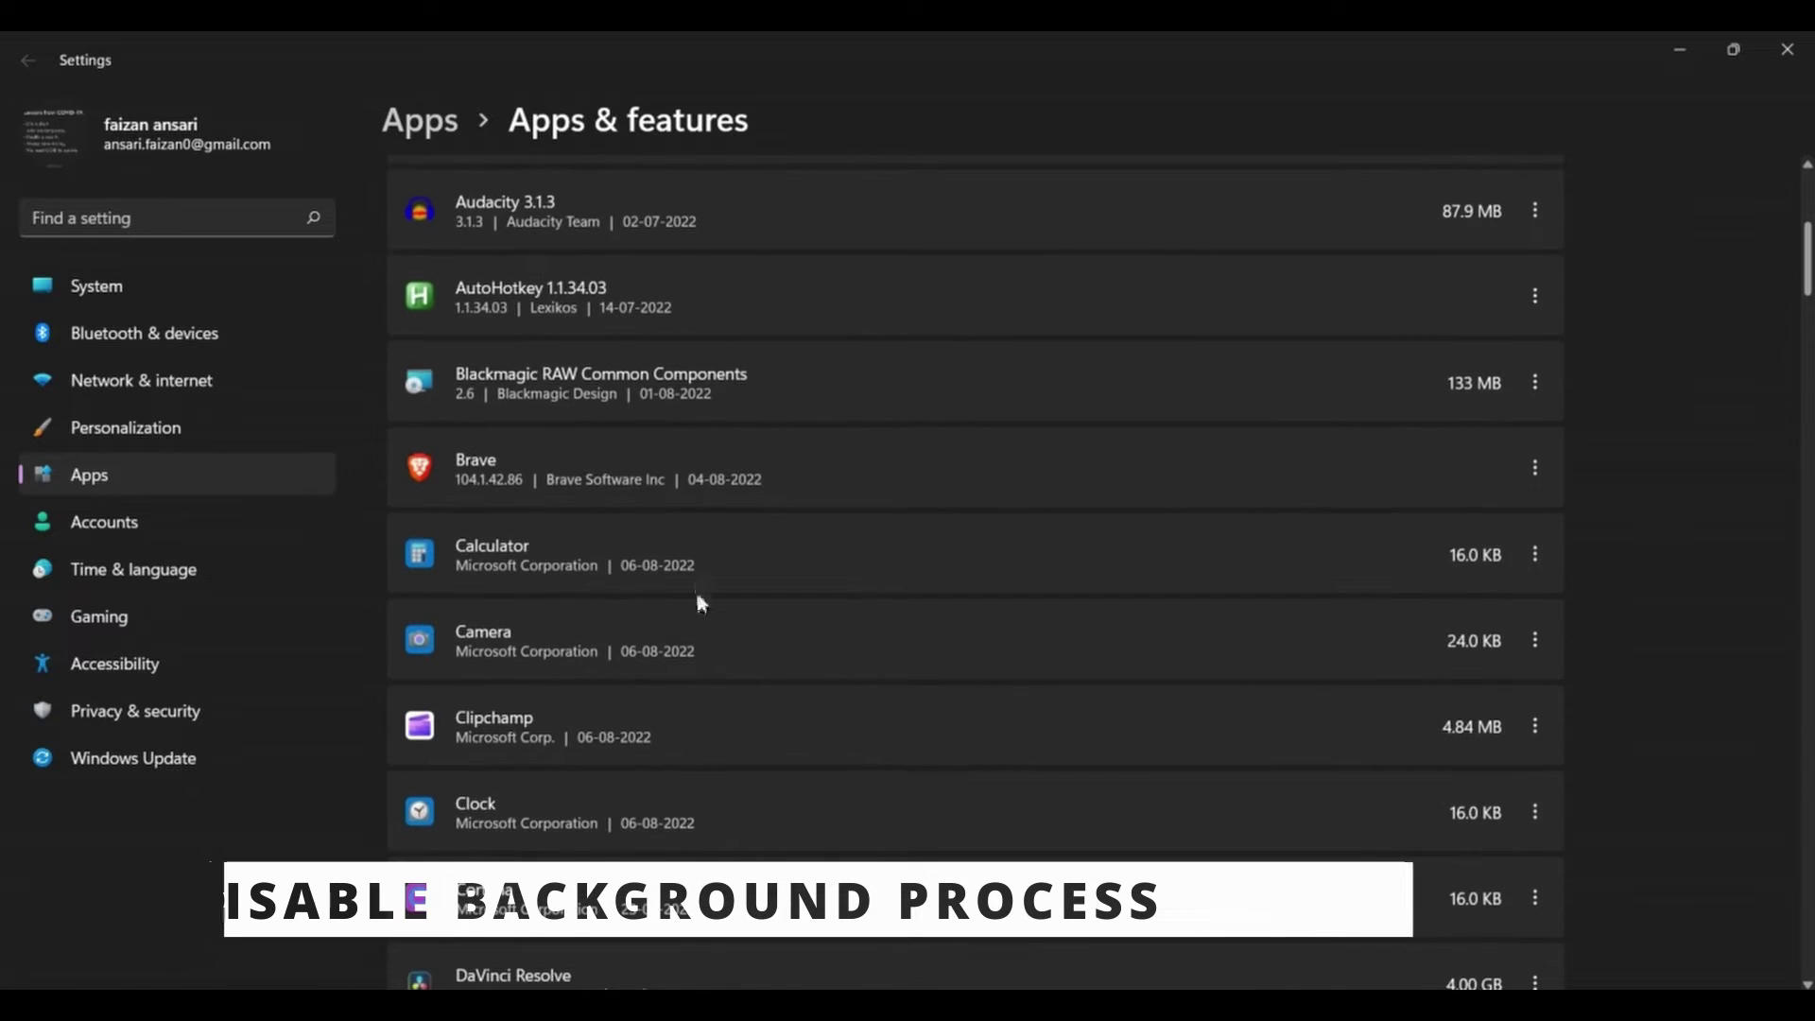
scroll(696, 624, "down", 4)
scroll(697, 648, "up", 4)
scroll(672, 916, "down", 1)
scroll(672, 916, "down", 2)
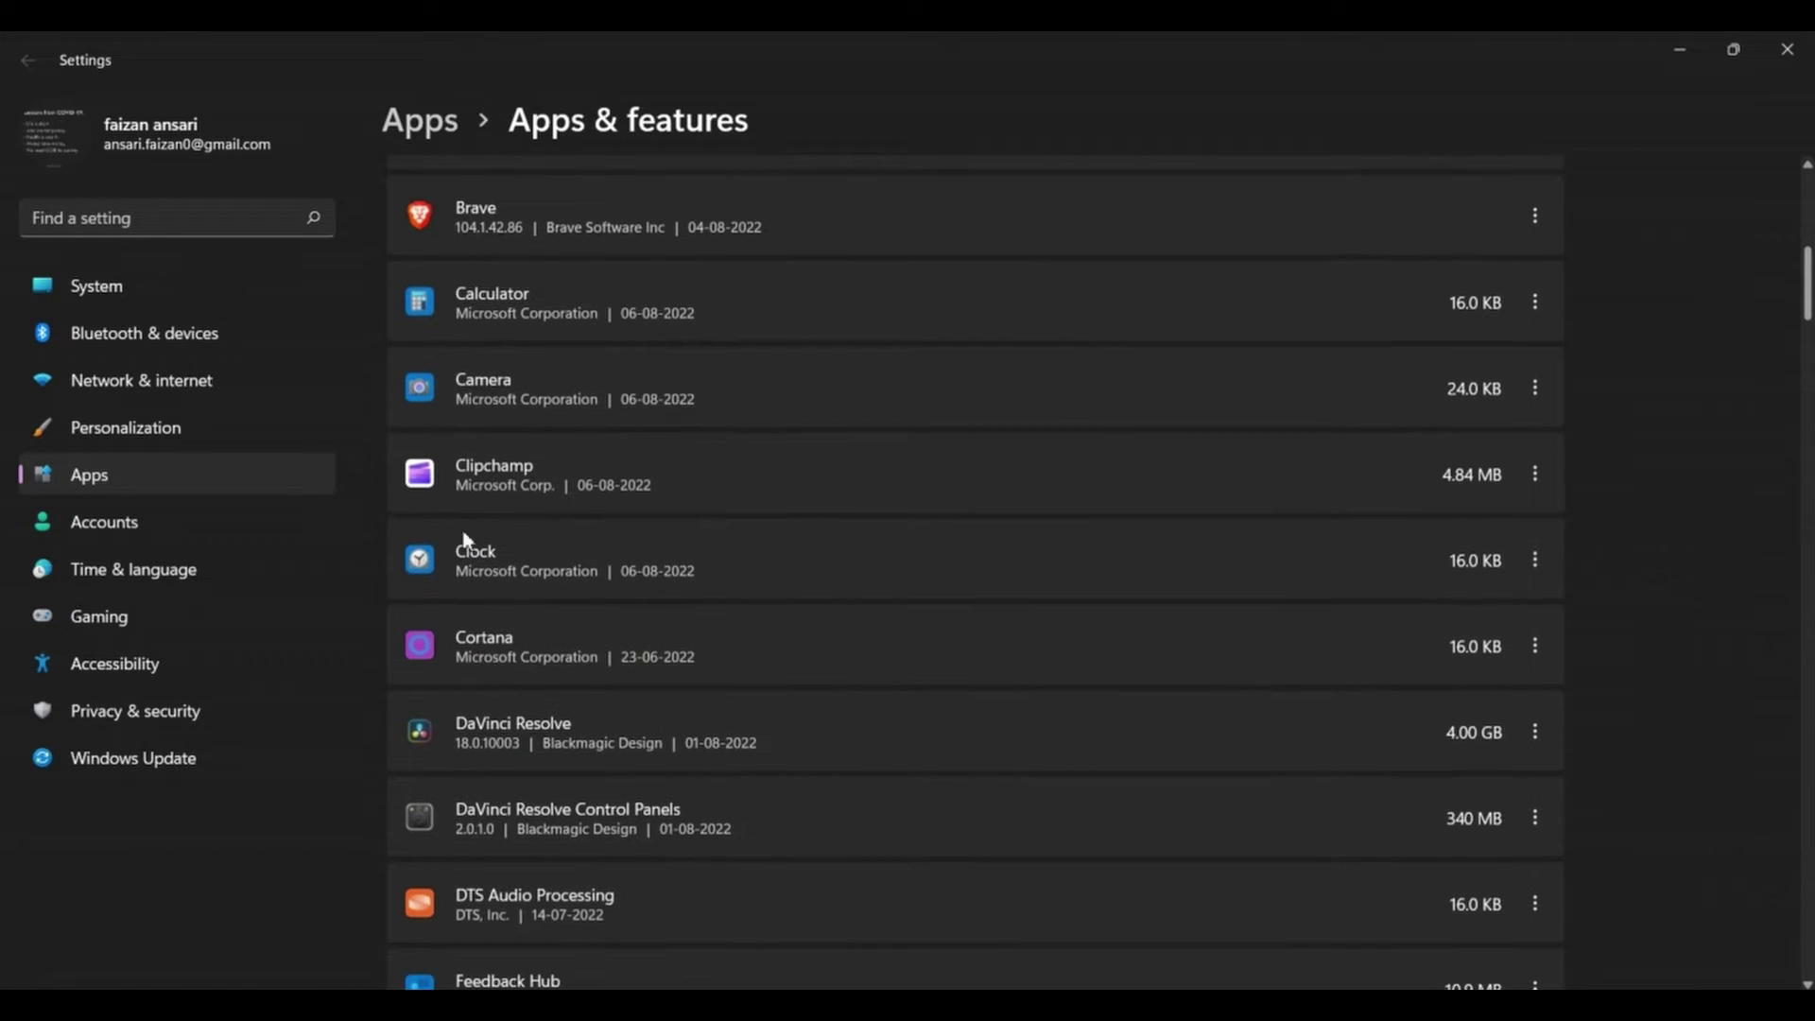
left_click(1536, 474)
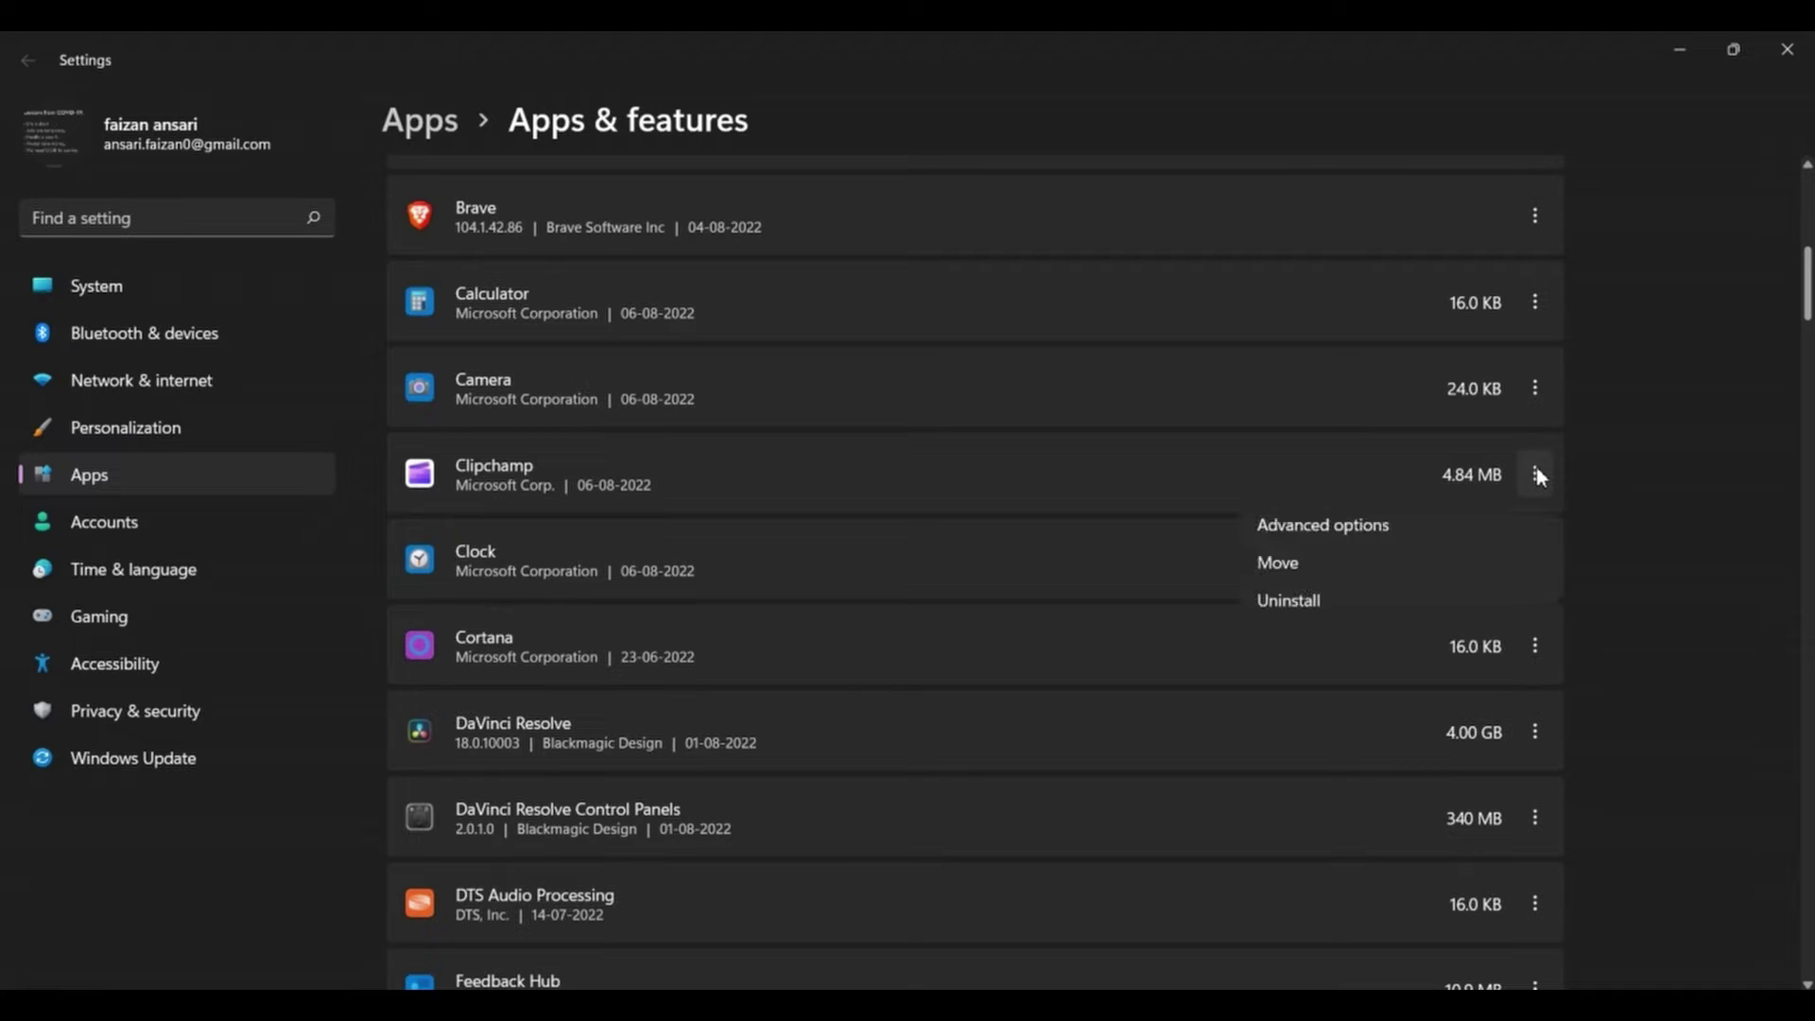
left_click(1373, 531)
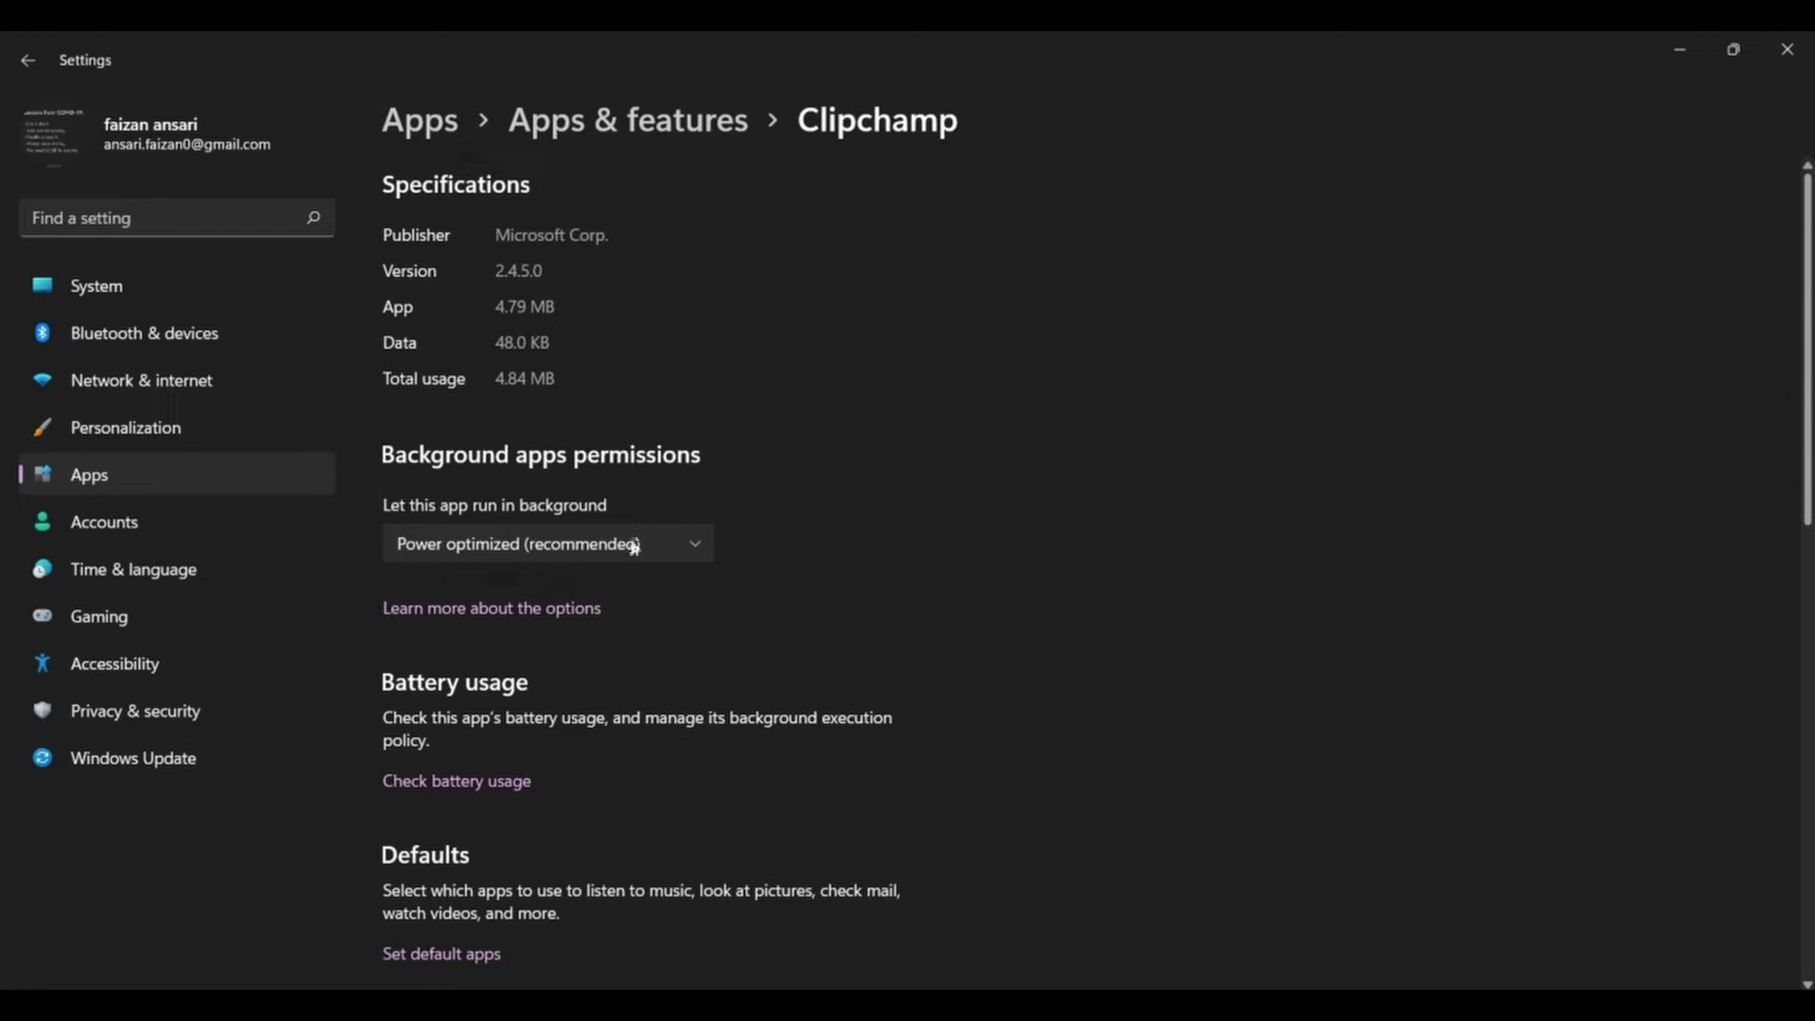
left_click(673, 540)
left_click(475, 586)
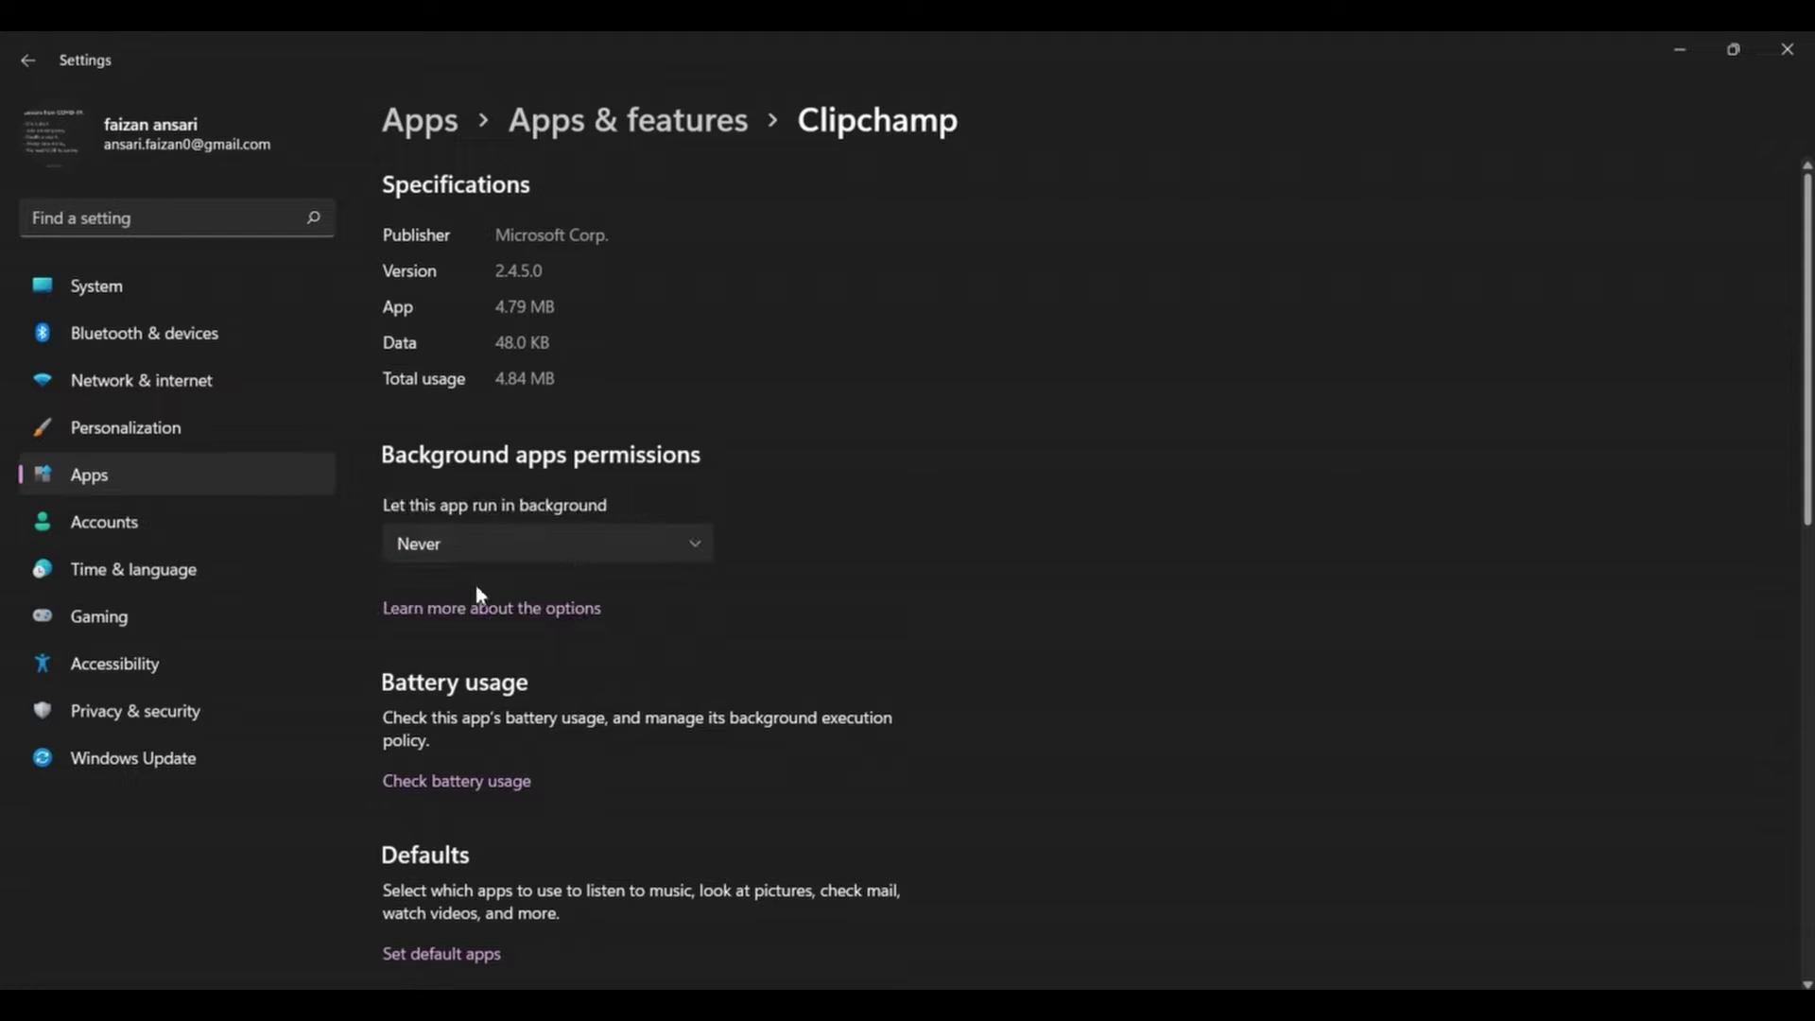
Review Clipchamp's remaining options and the rest of the installed apps list, and close Settings.
scroll(716, 628, "down", 5)
scroll(734, 662, "up", 4)
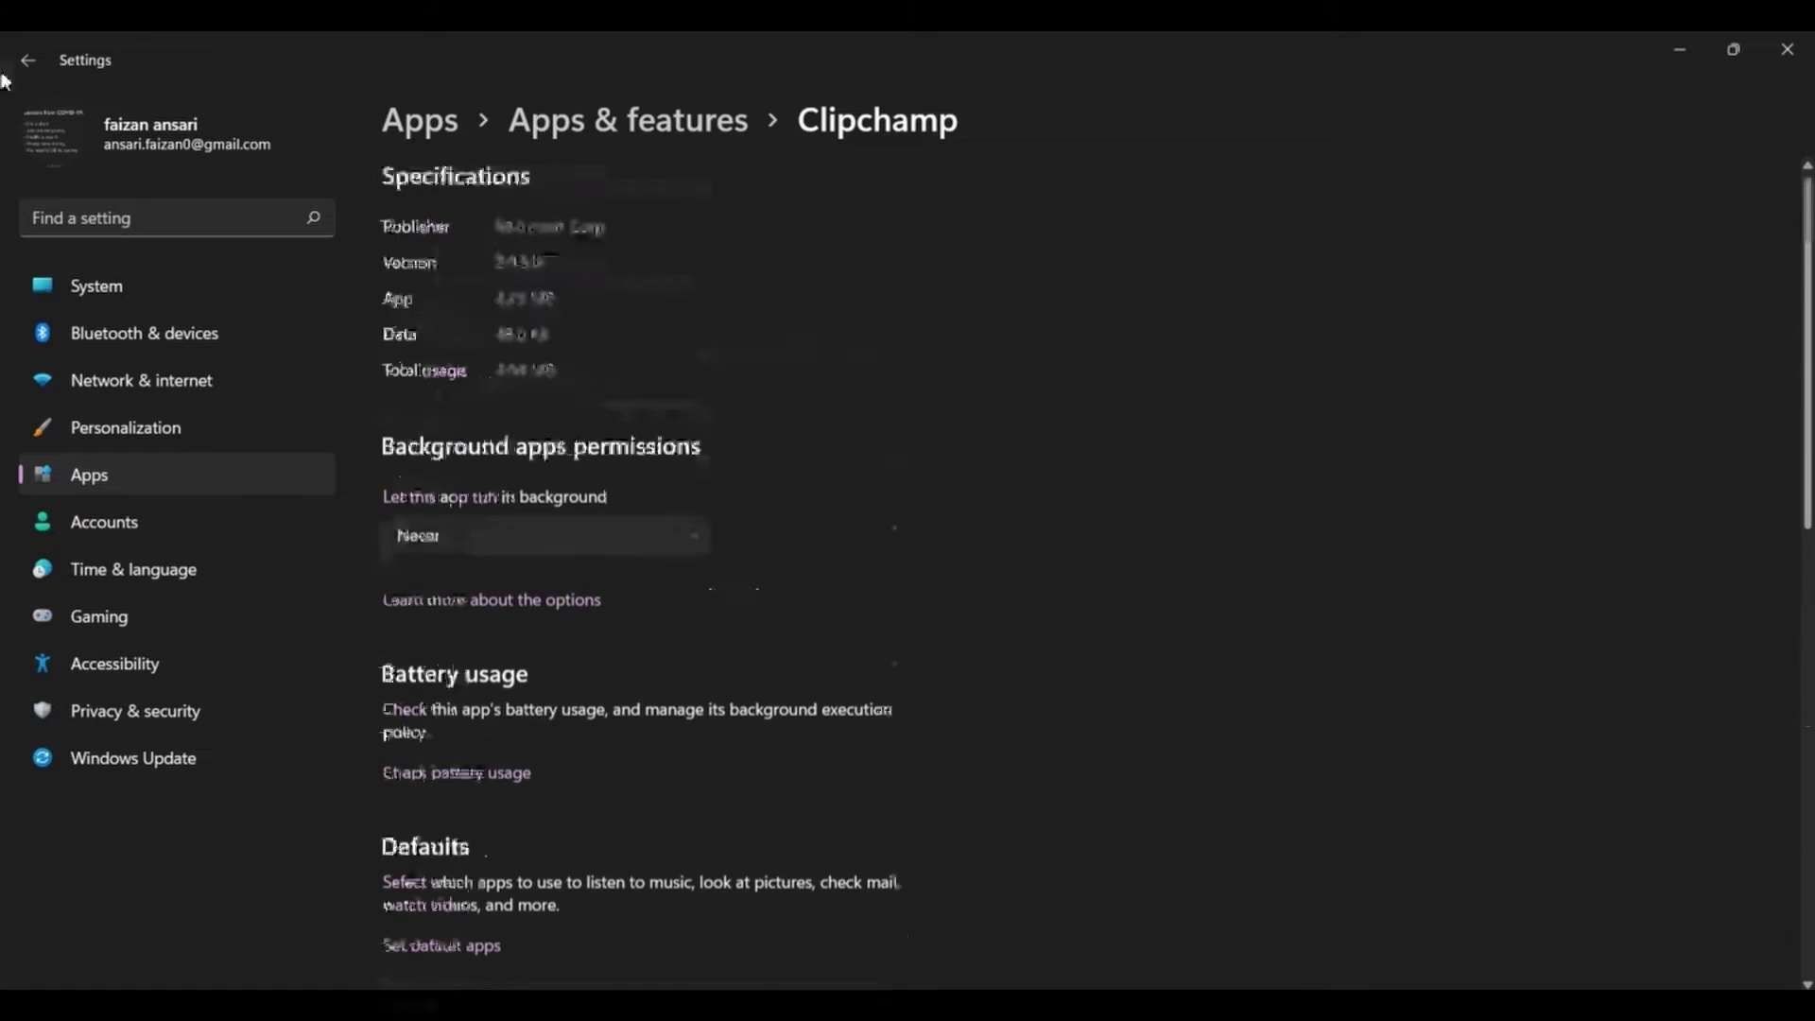
left_click(29, 59)
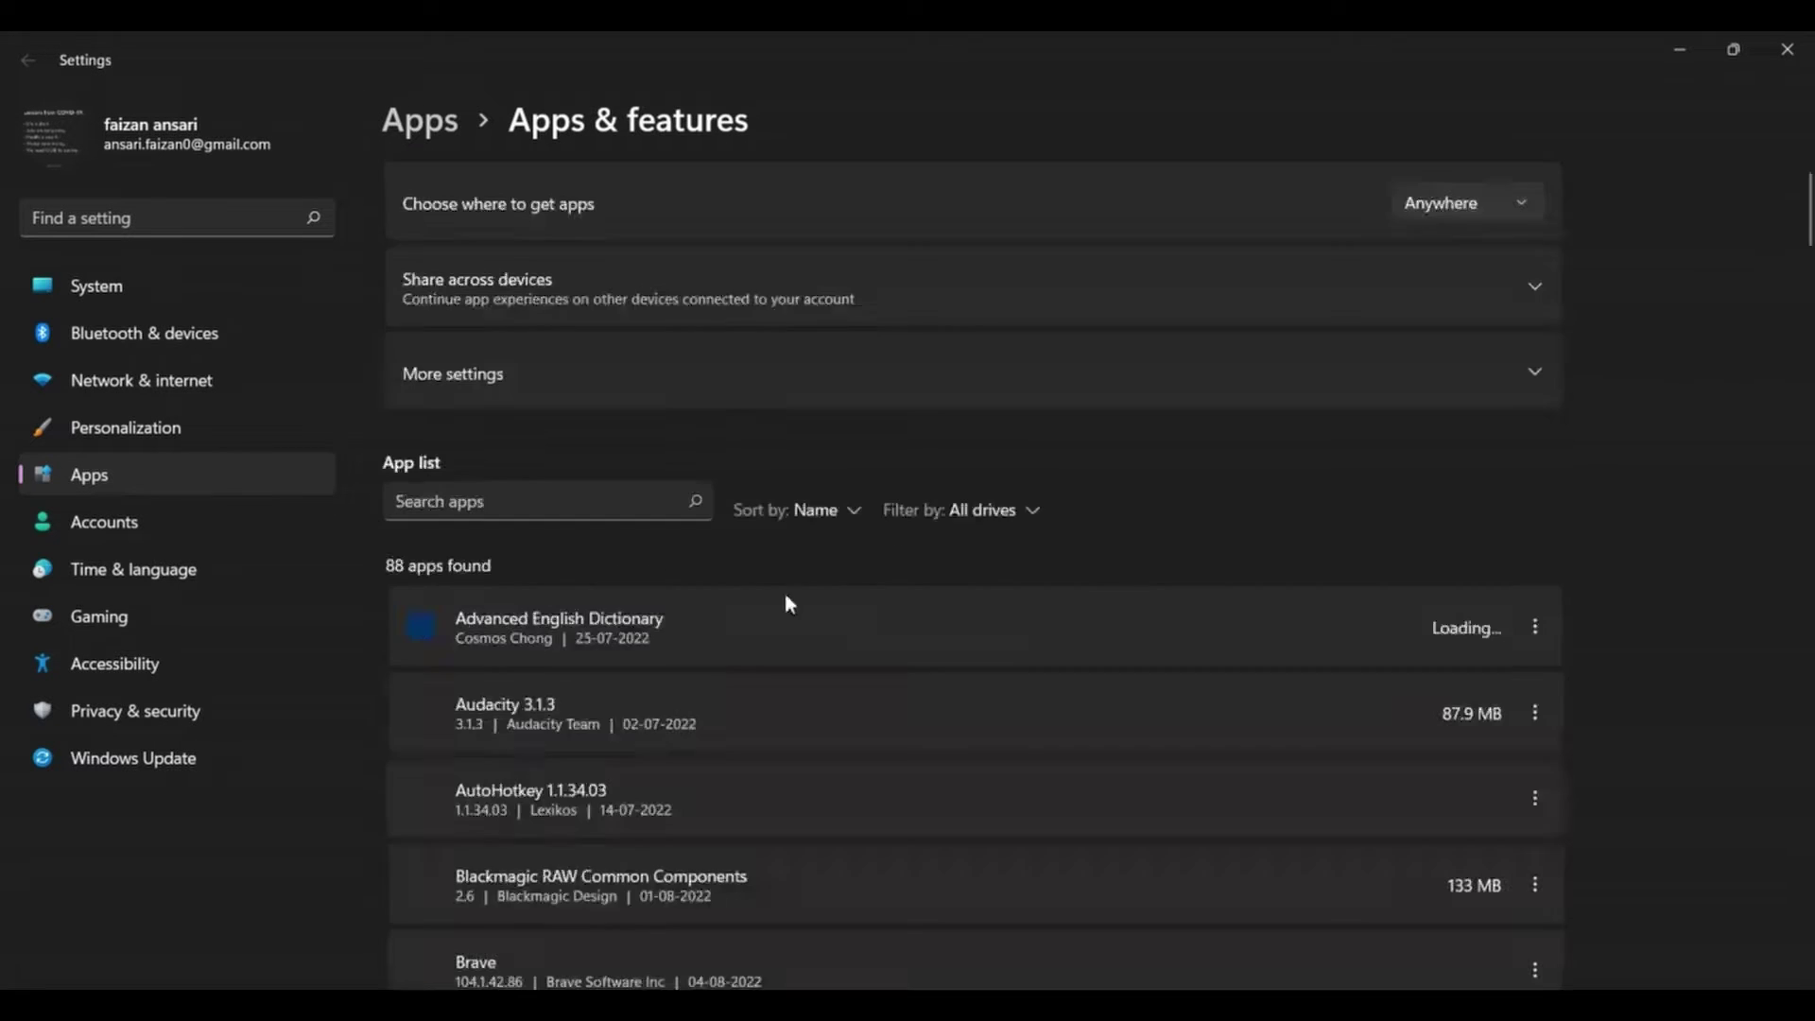
scroll(700, 652, "down", 5)
scroll(715, 705, "down", 5)
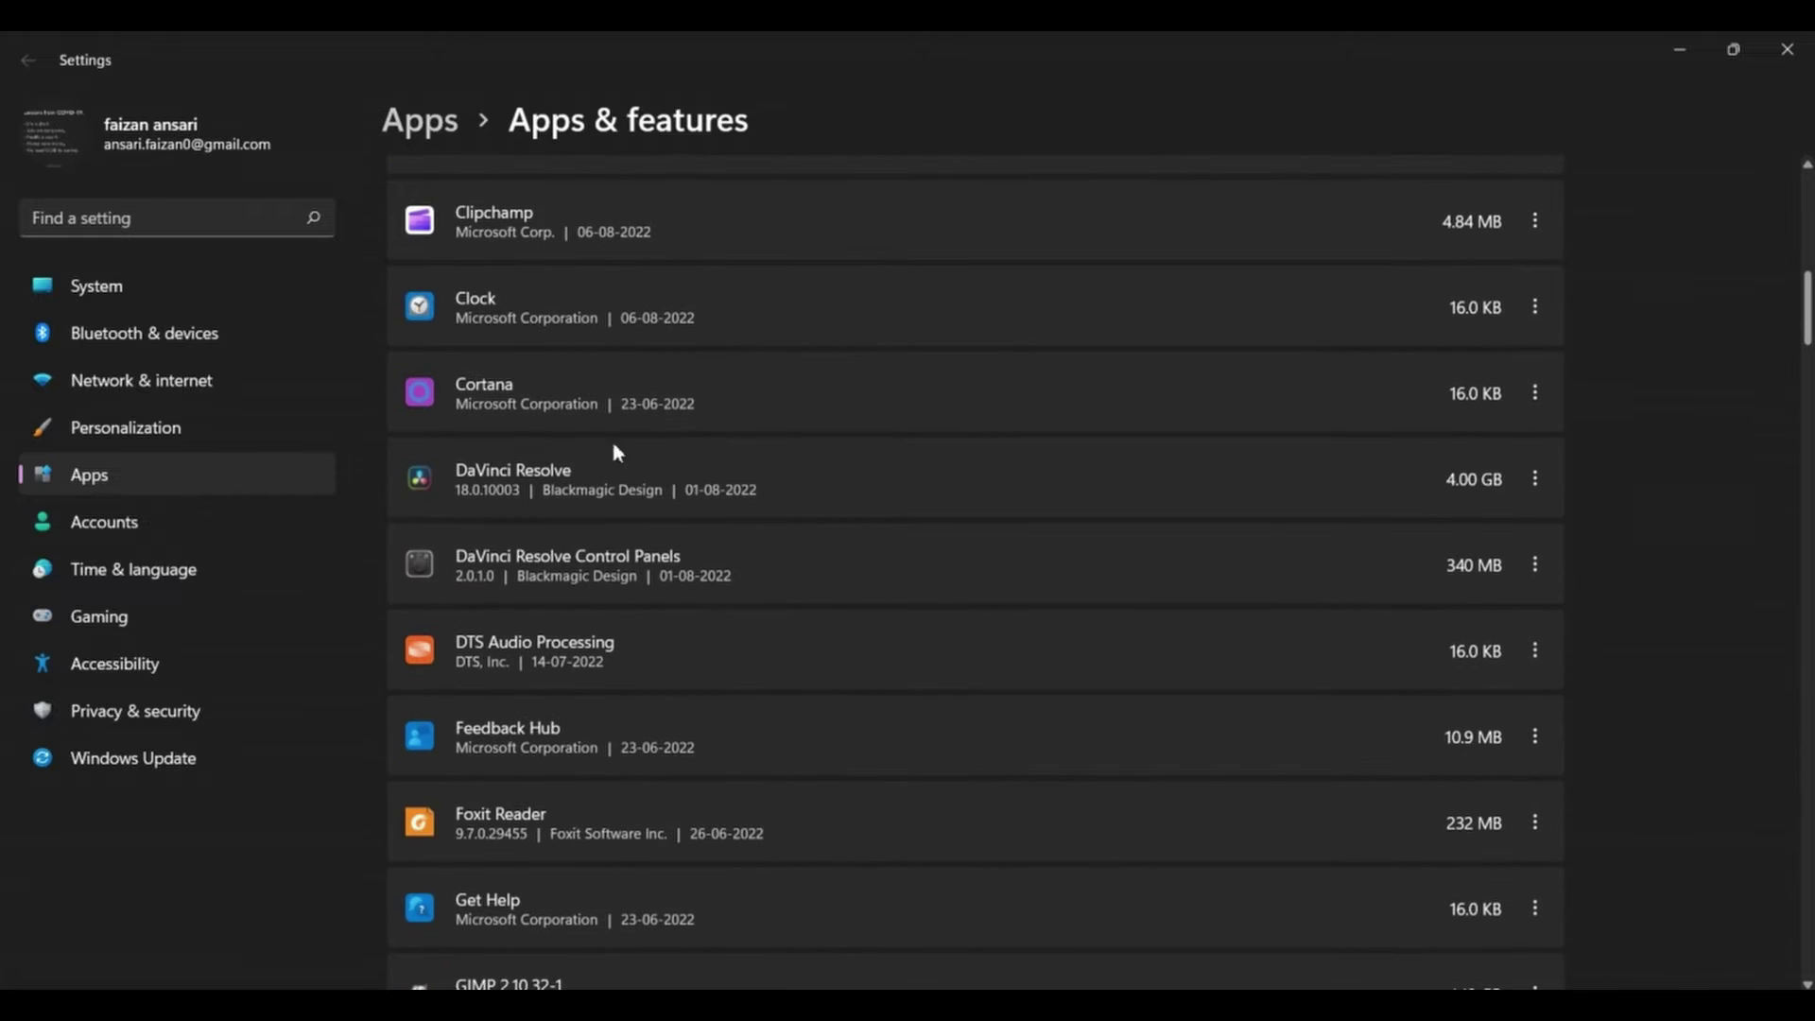
scroll(1030, 752, "down", 5)
scroll(1031, 719, "up", 15)
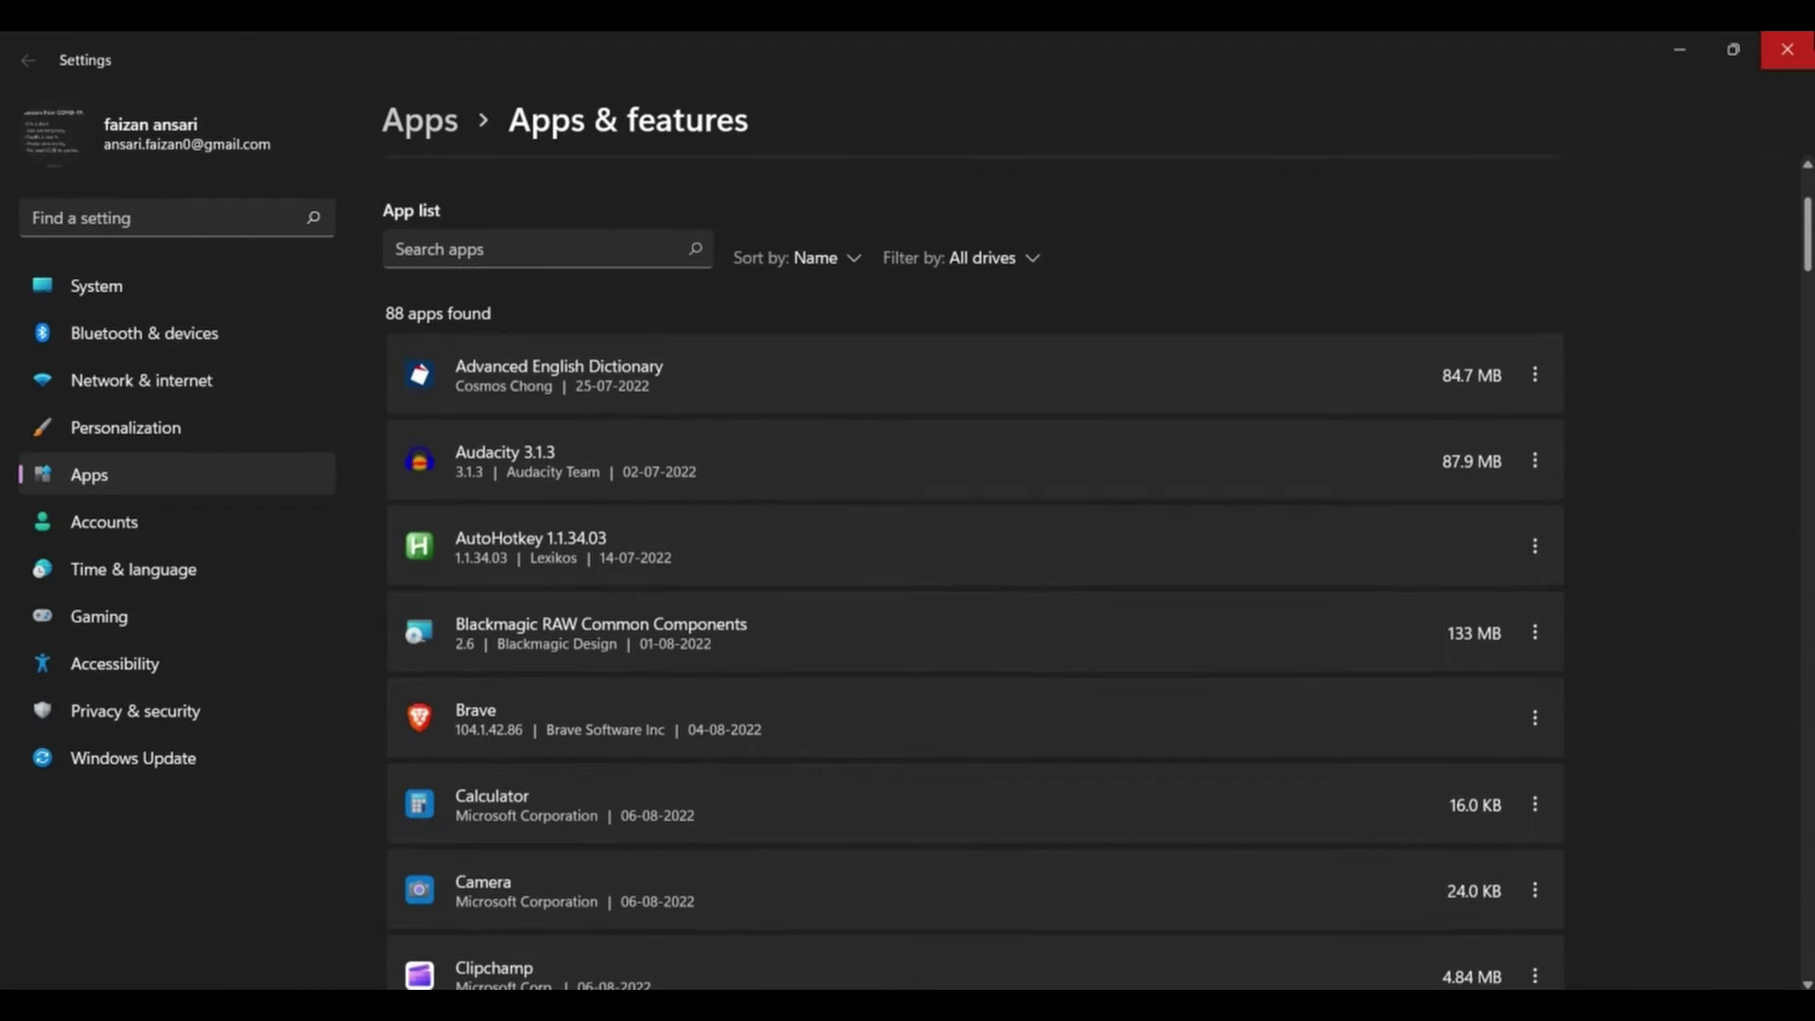
left_click(1786, 49)
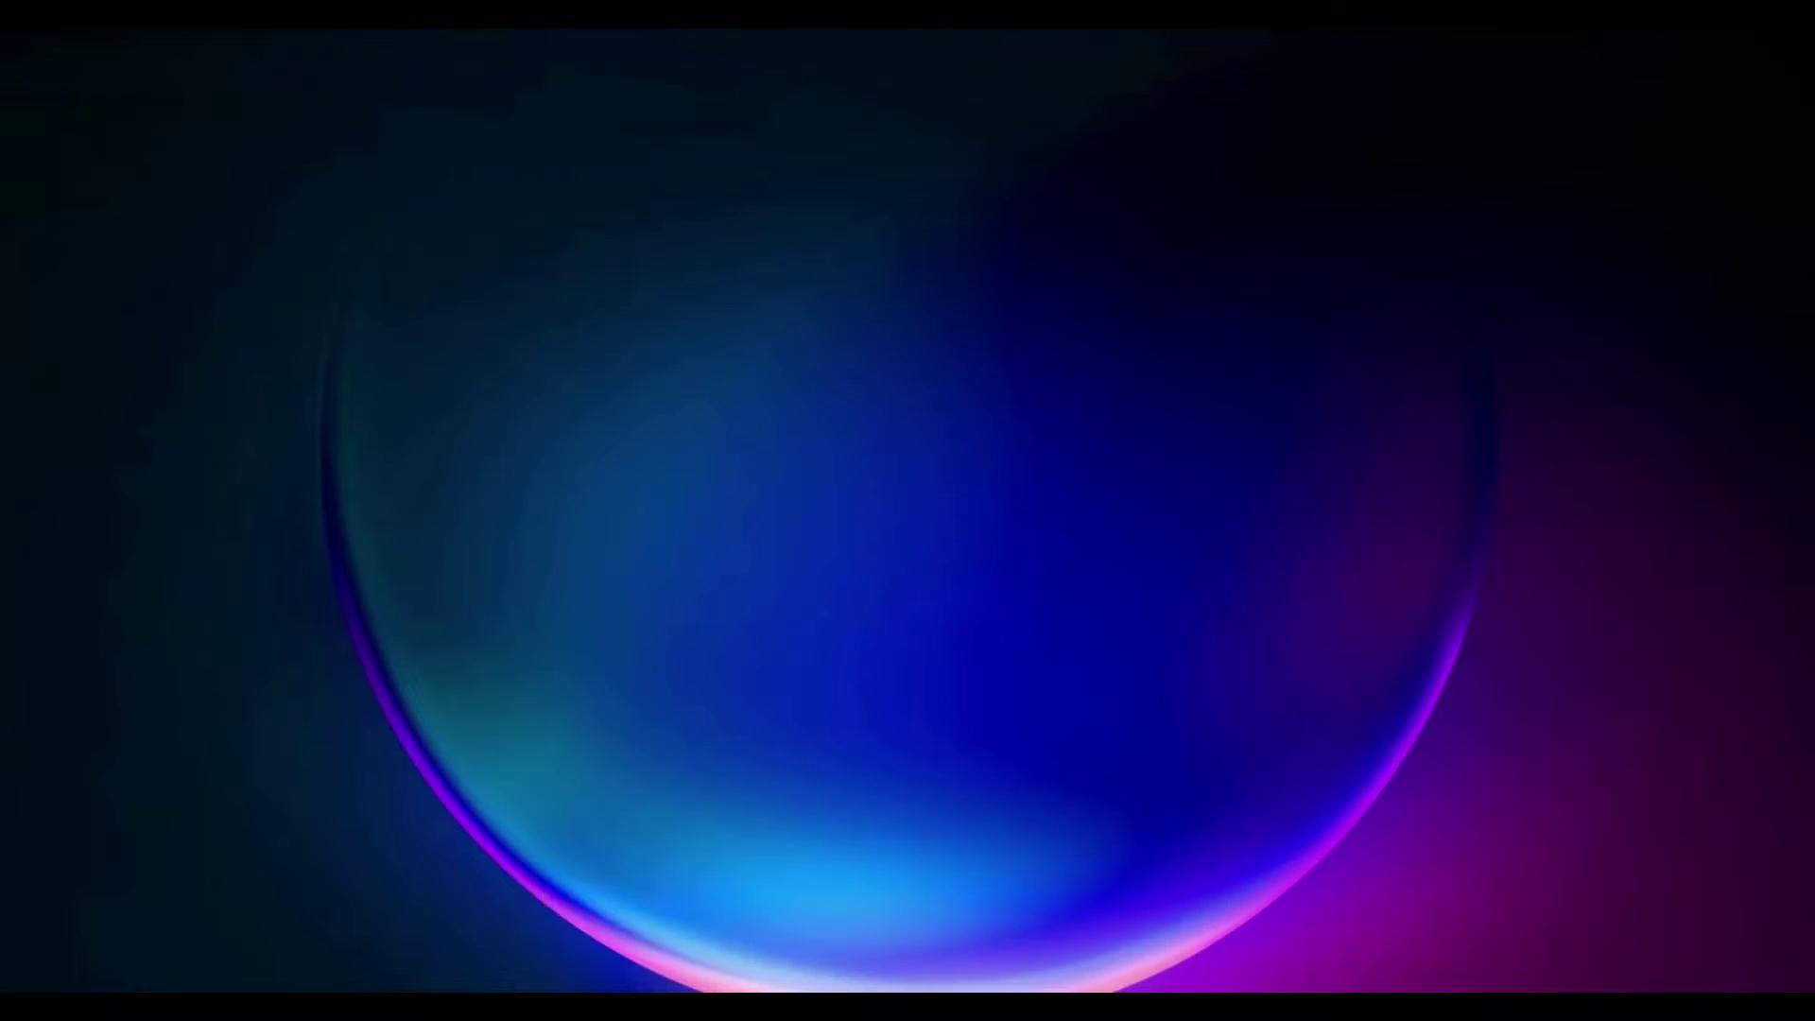
Open the temporary files list in the system storage settings.
key("super+x")
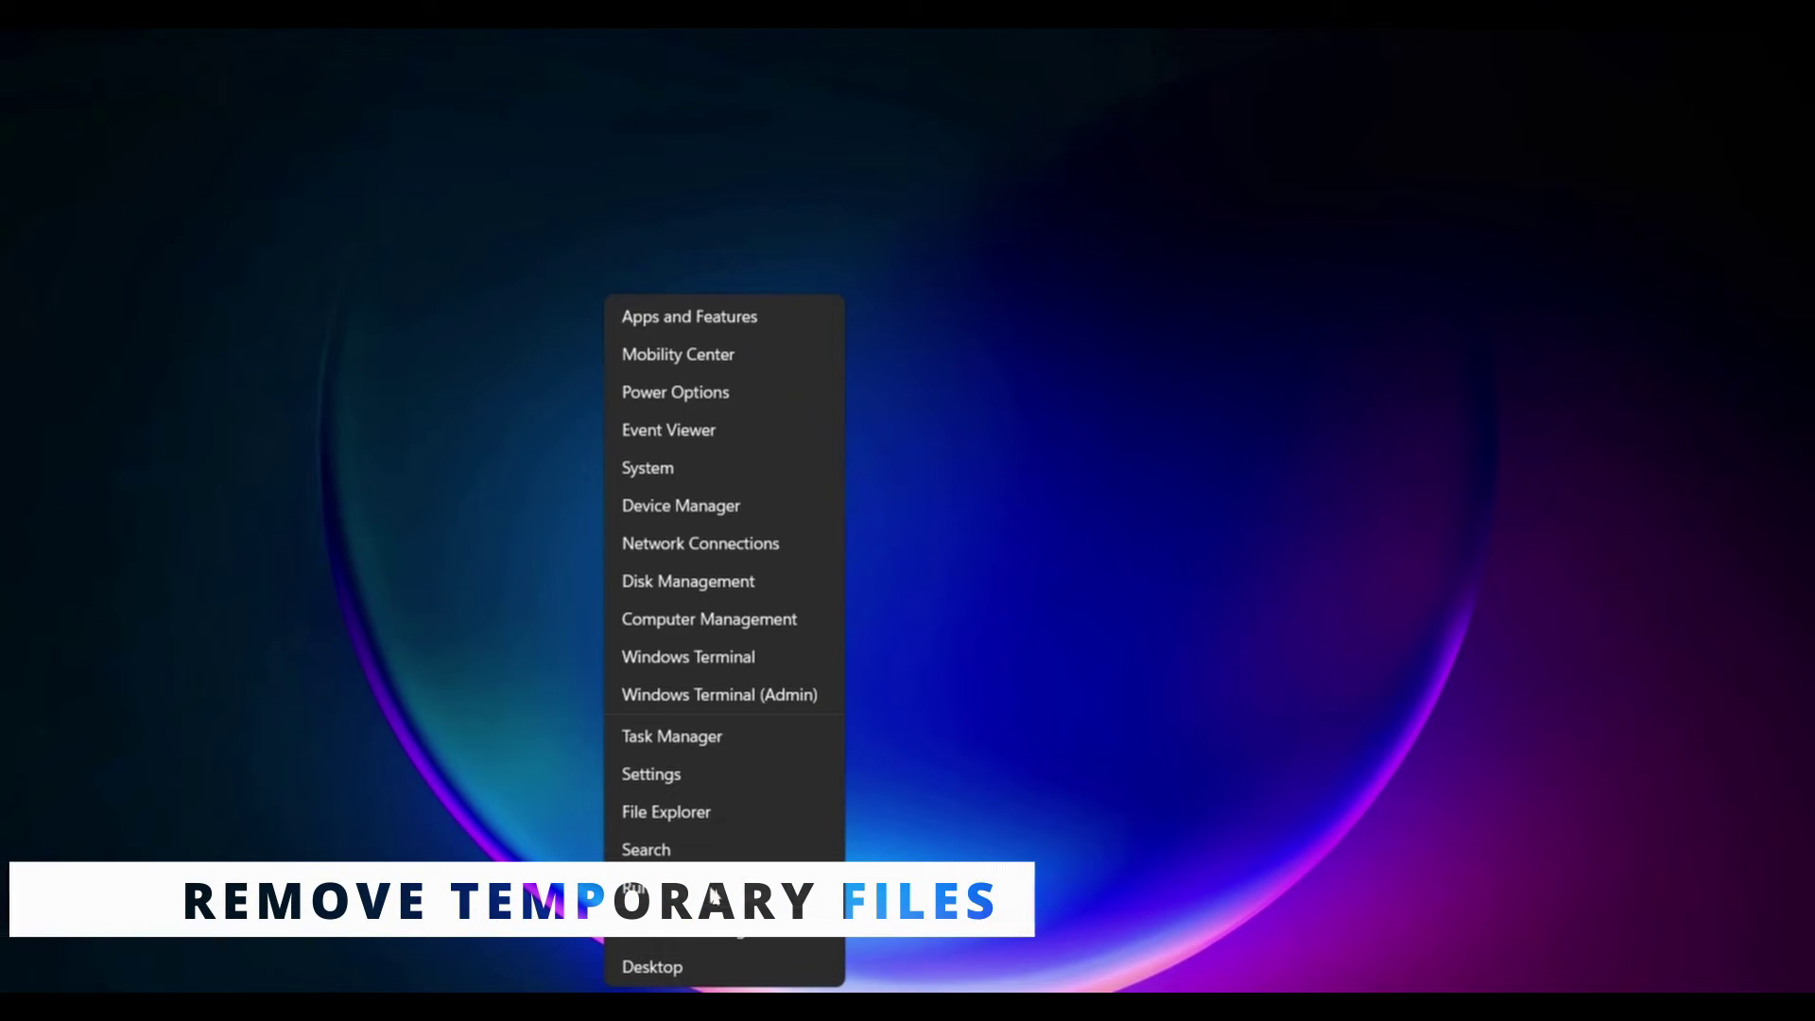
left_click(711, 777)
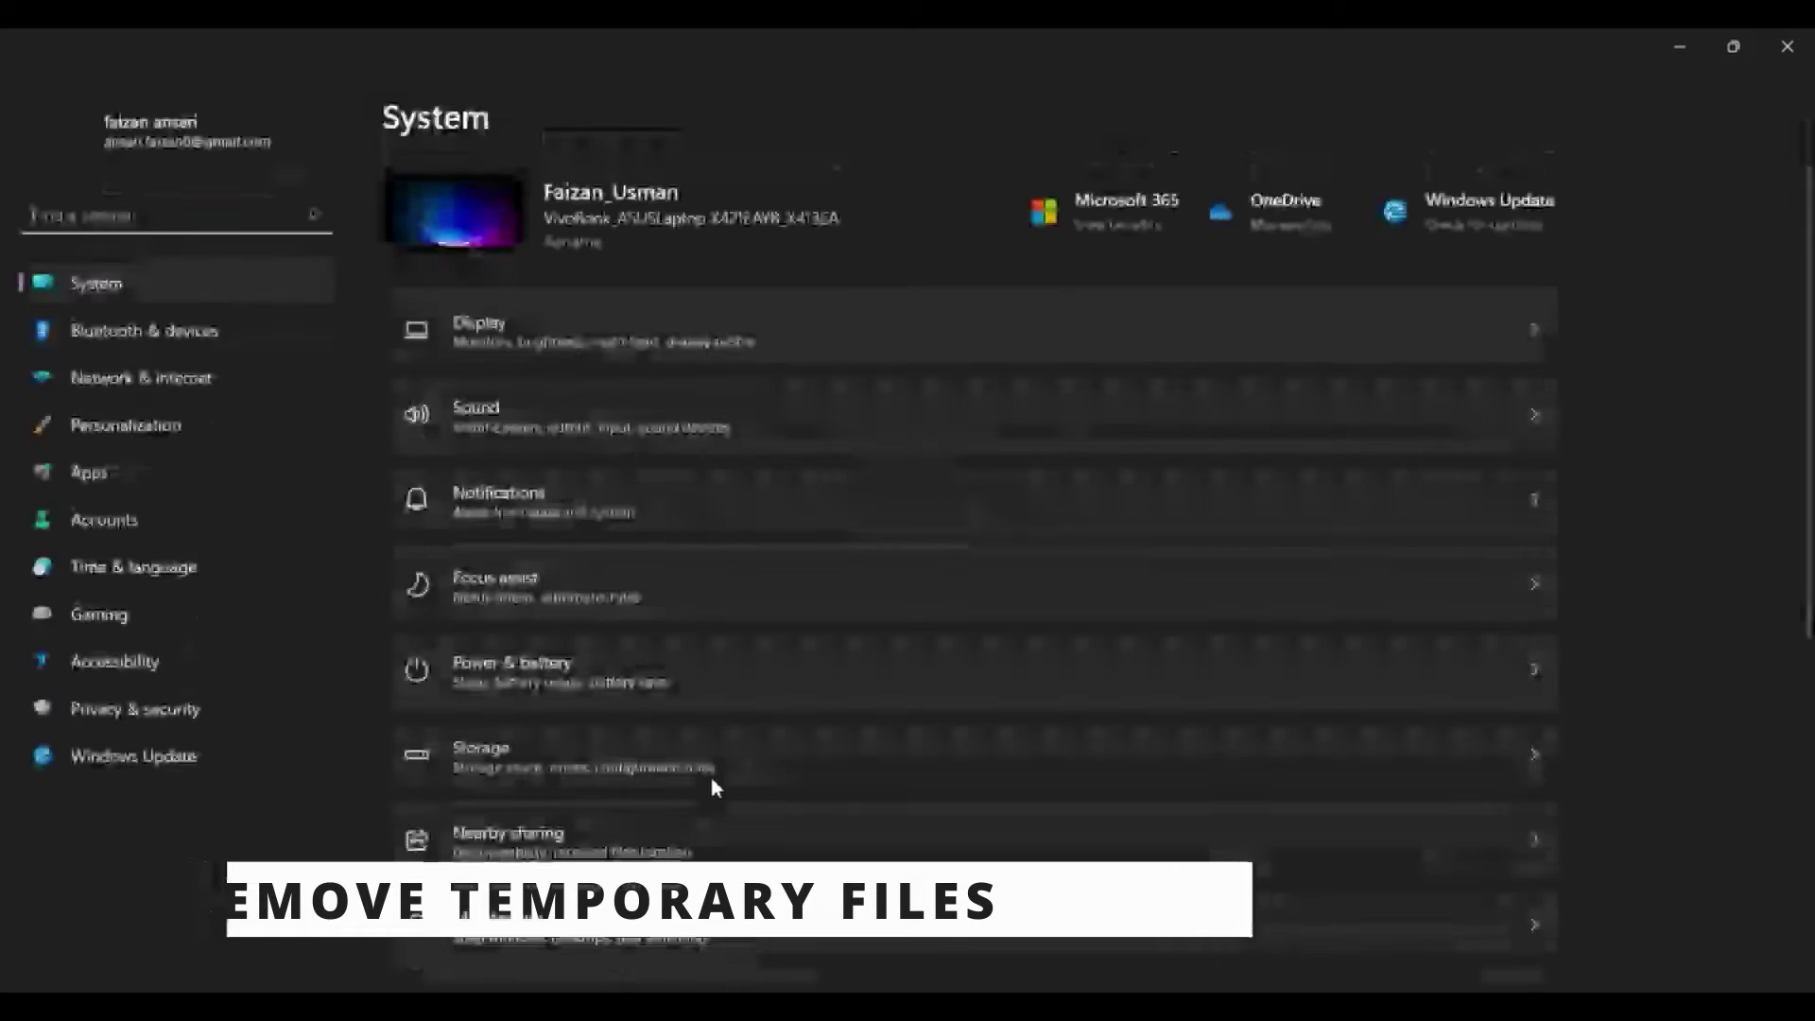
left_click(517, 762)
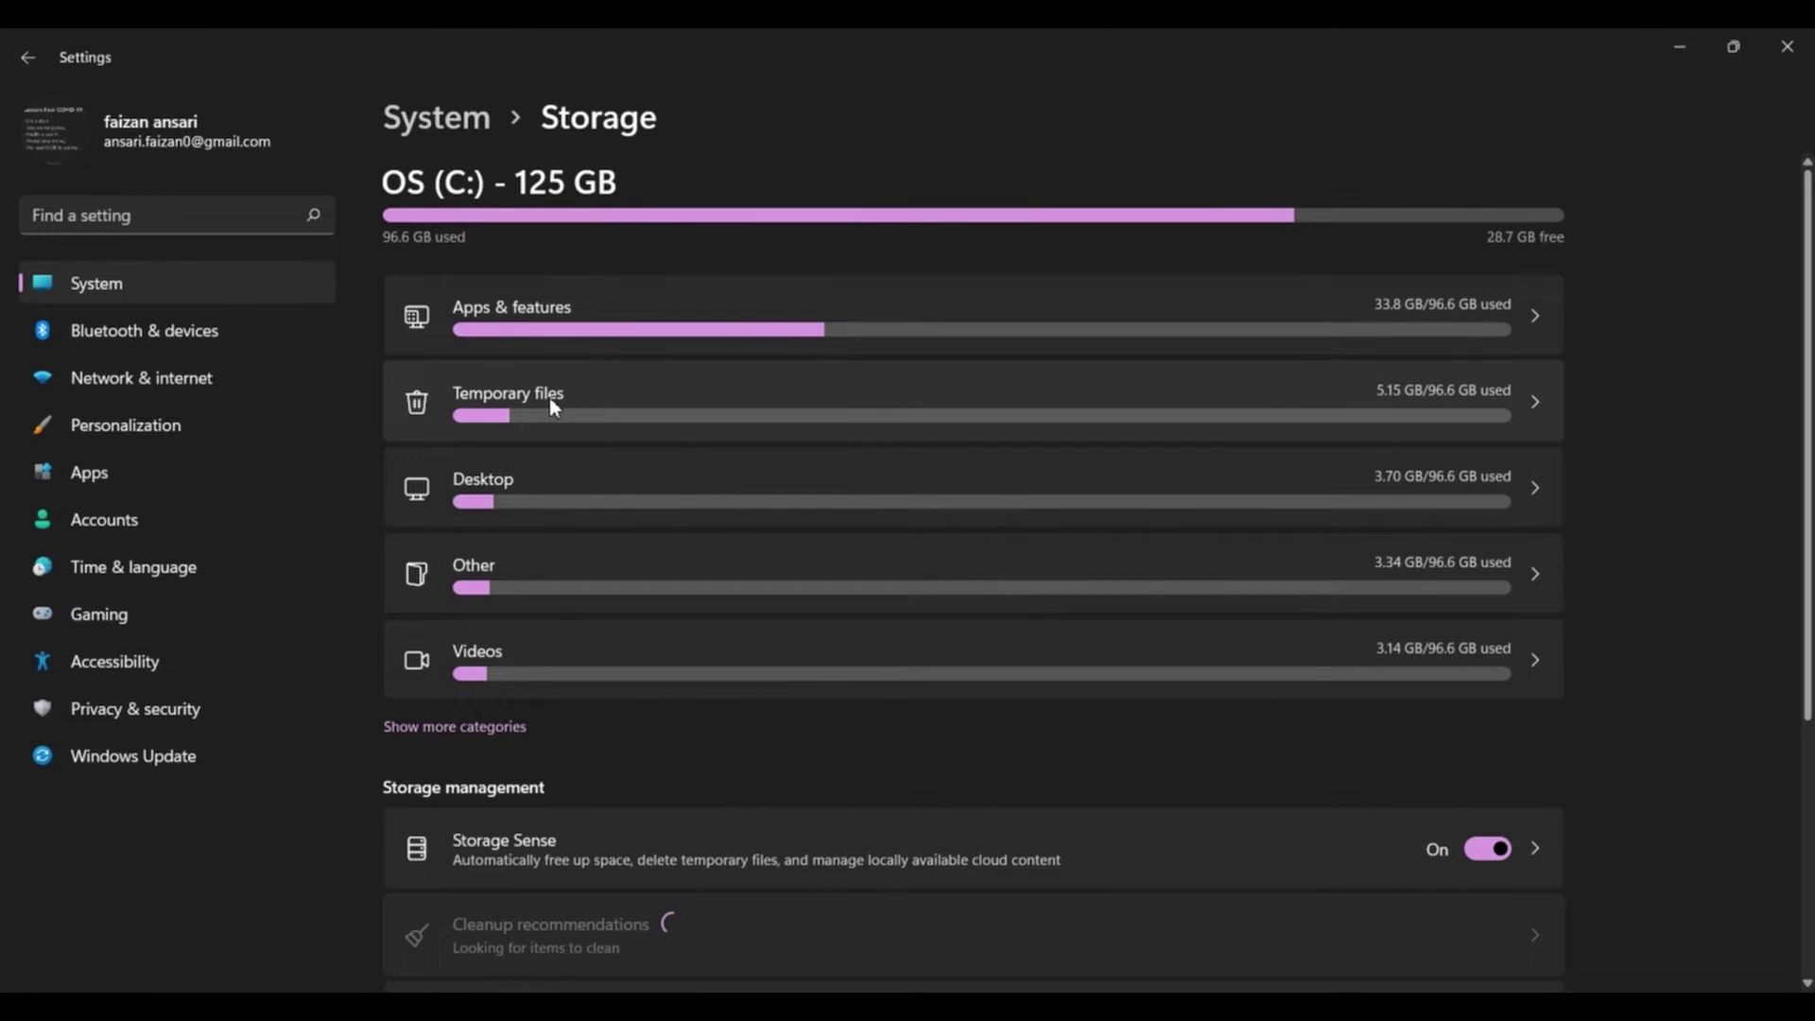
left_click(553, 403)
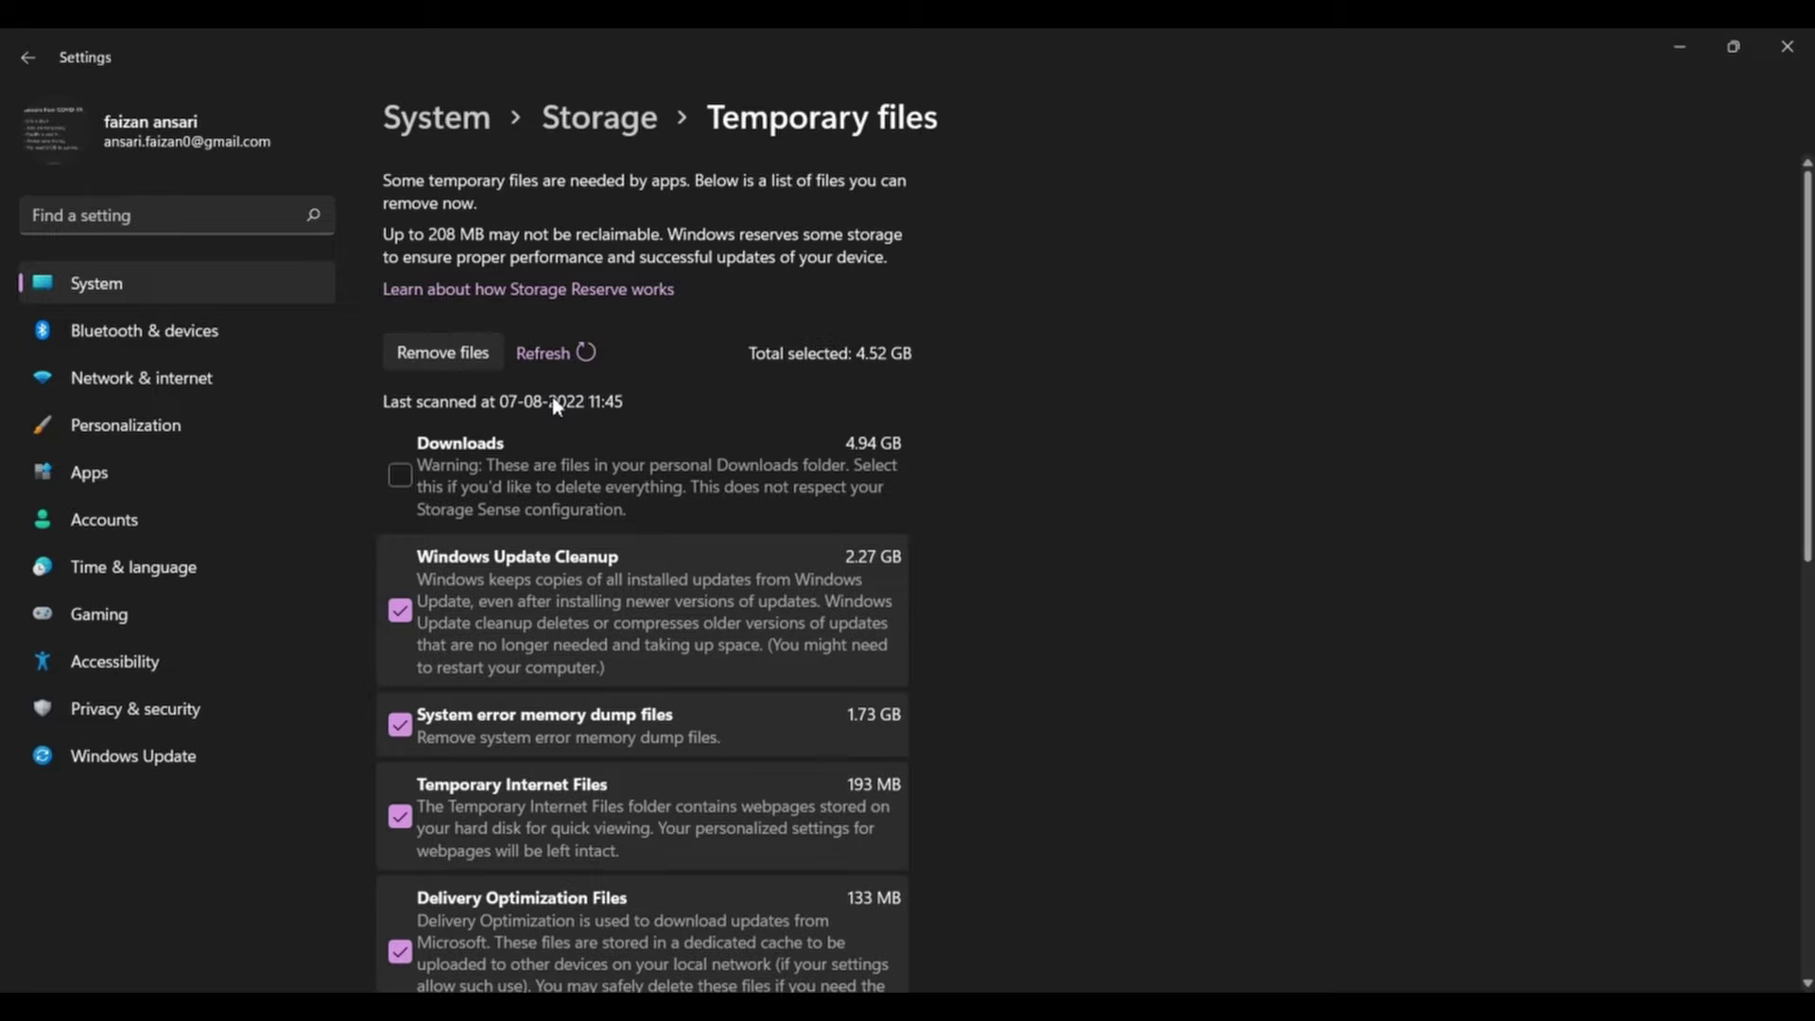
Review the preselected temporary file categories, leaving Downloads out, and permanently remove the selected files.
scroll(571, 766, "down", 10)
scroll(519, 733, "up", 10)
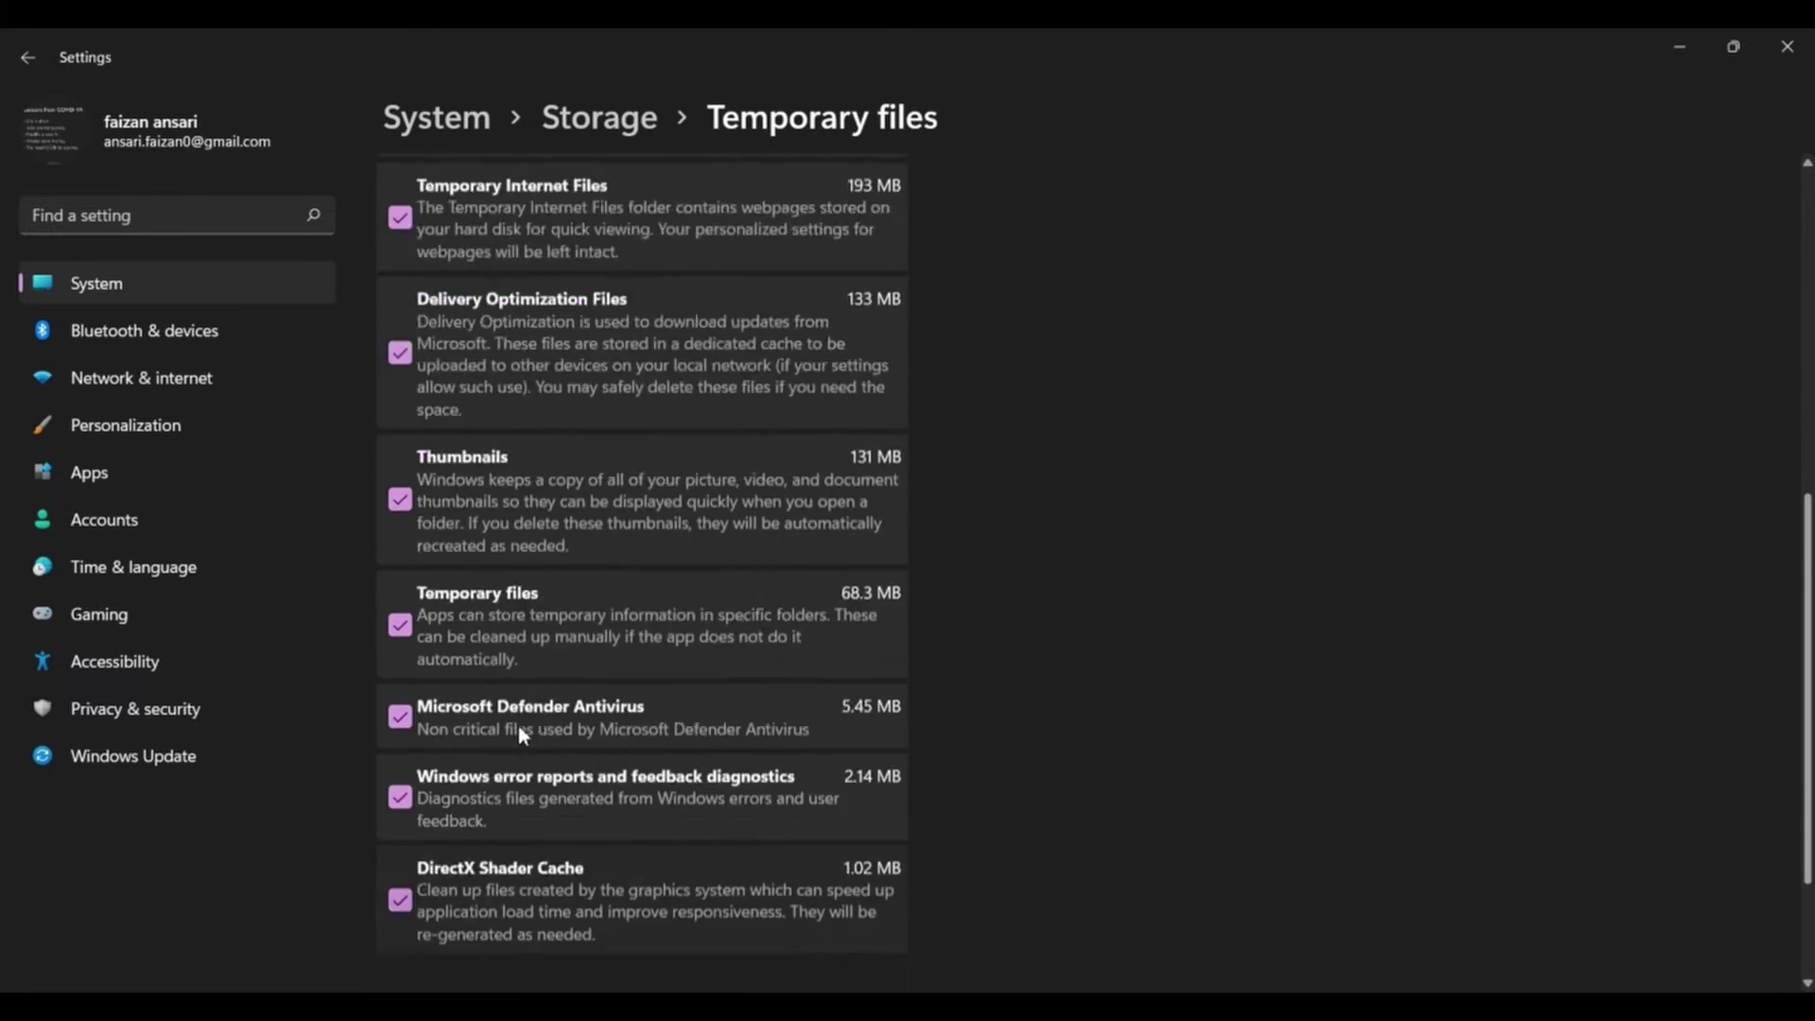
left_click(433, 356)
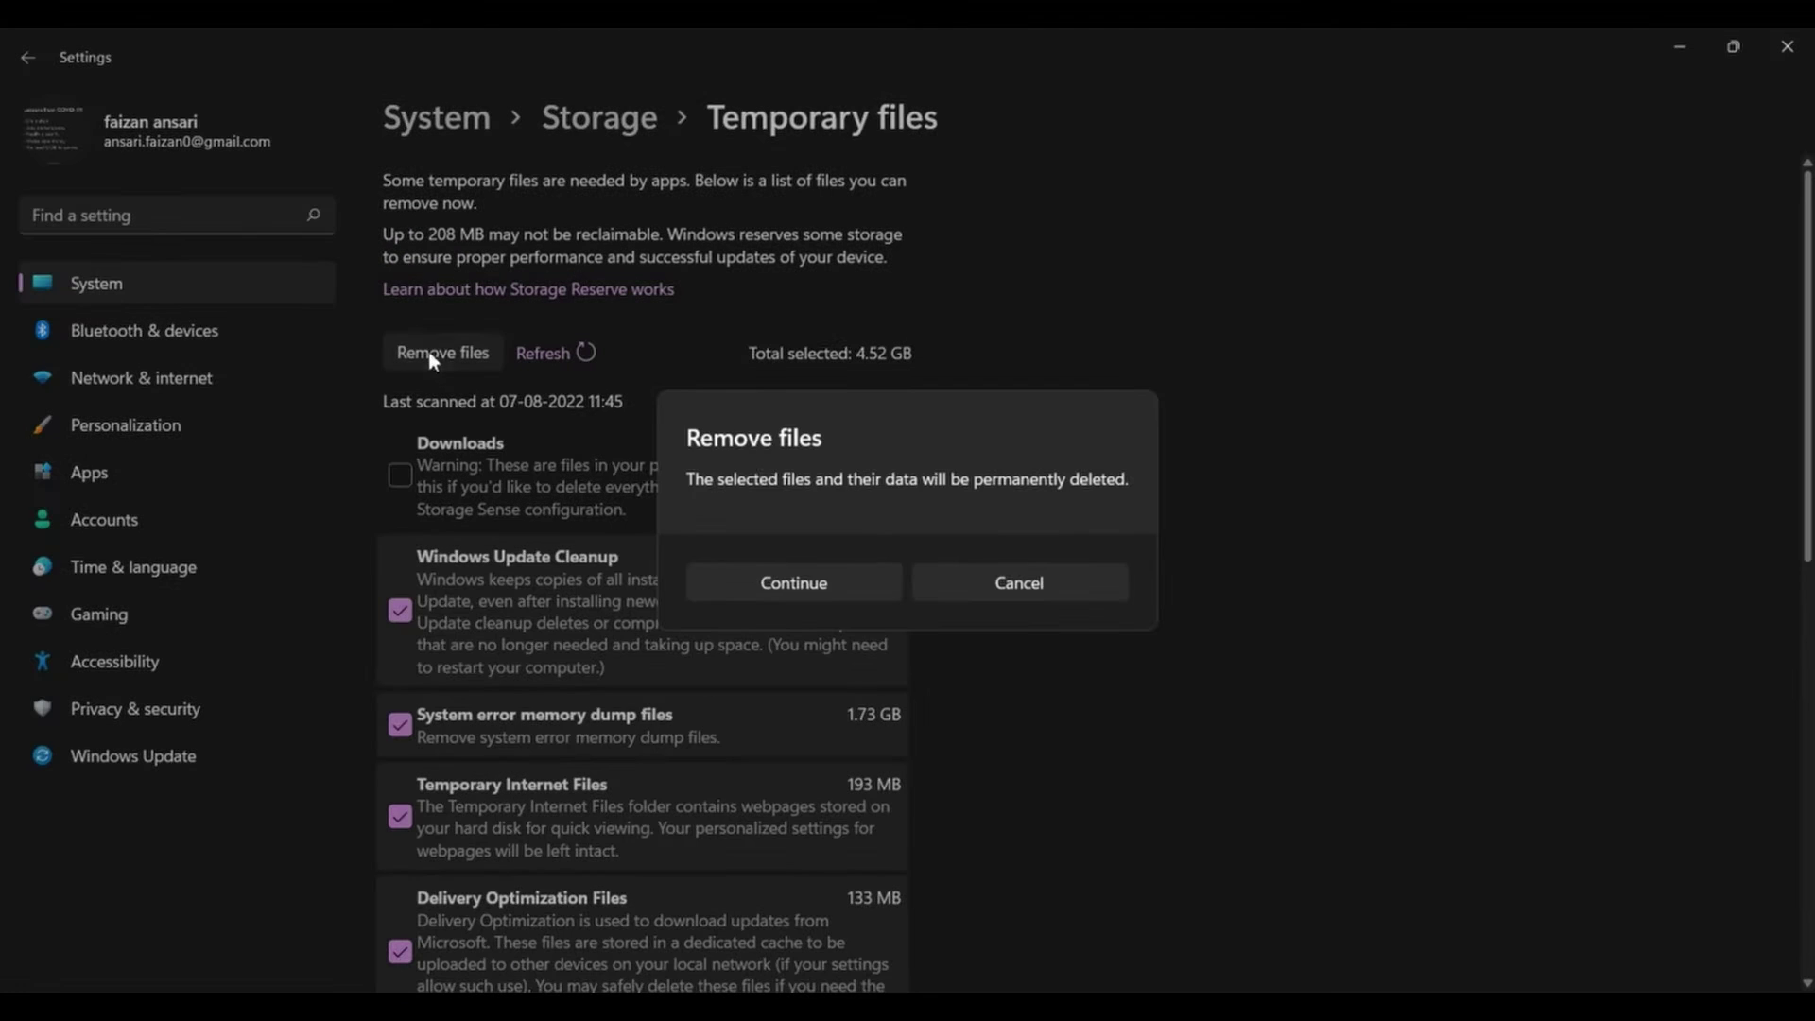
left_click(816, 581)
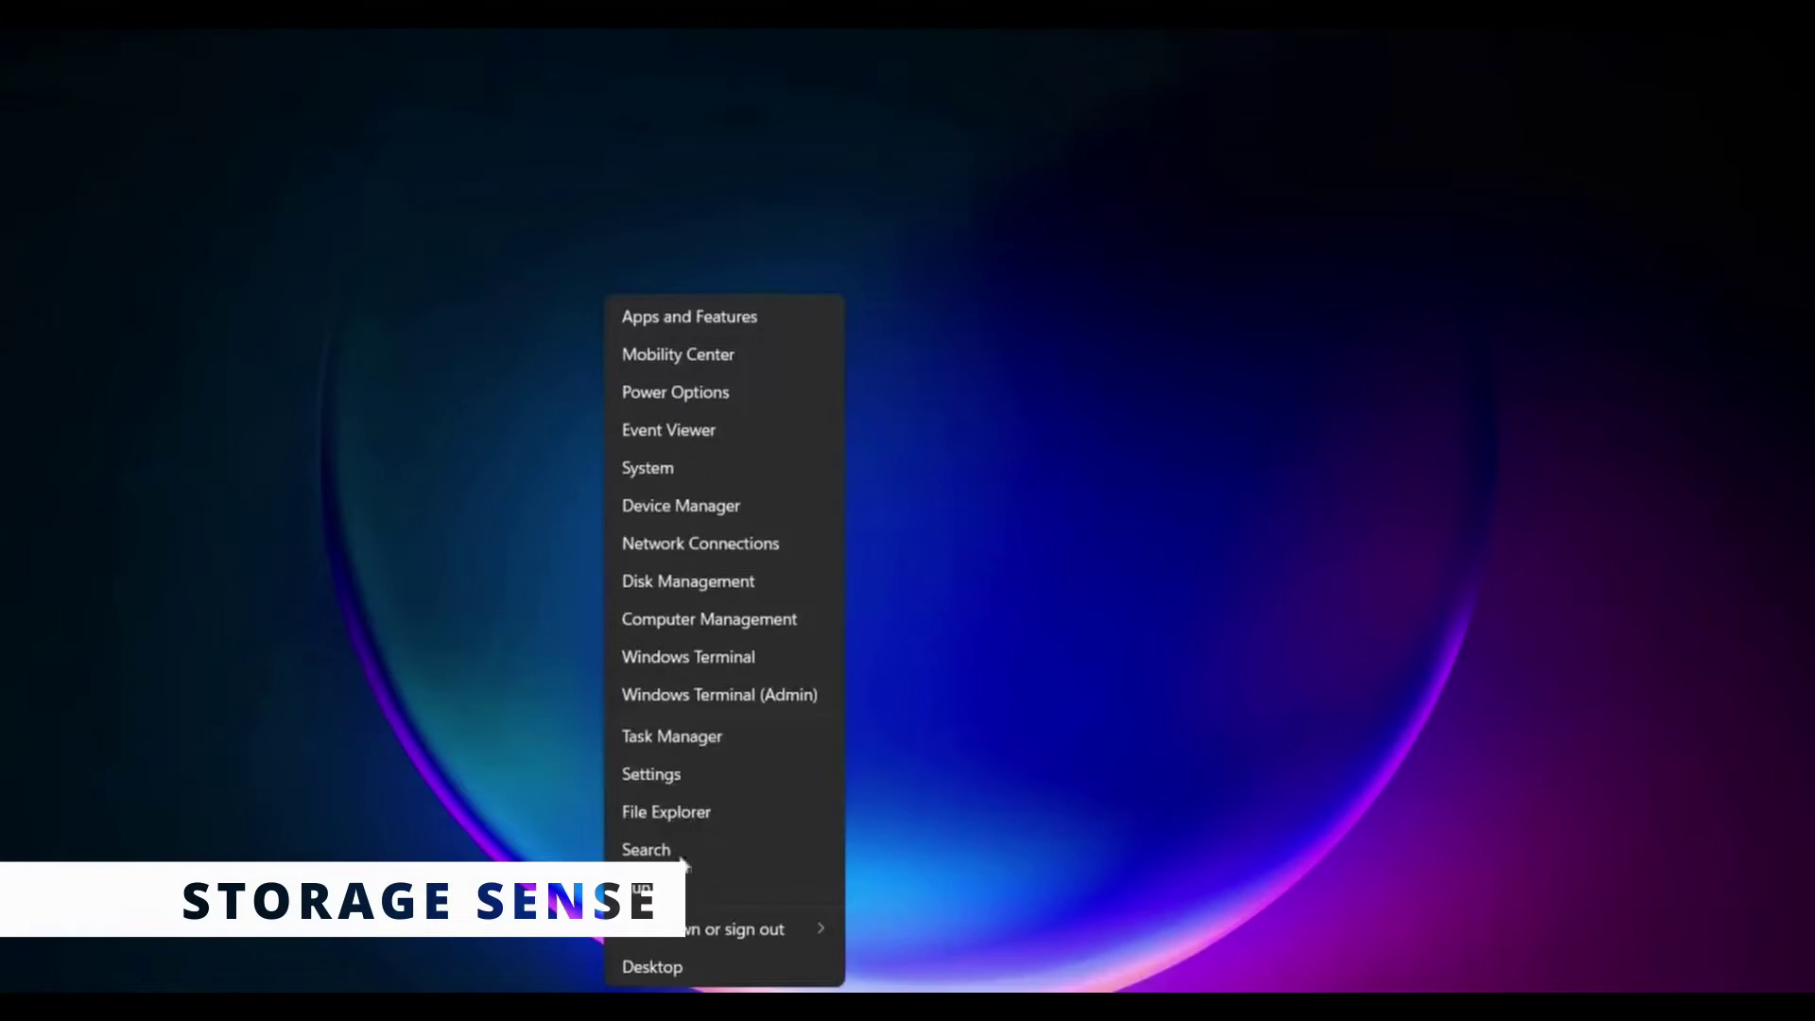
Open the Storage Sense options in the system storage settings and turn on automatic user content cleanup.
left_click(679, 775)
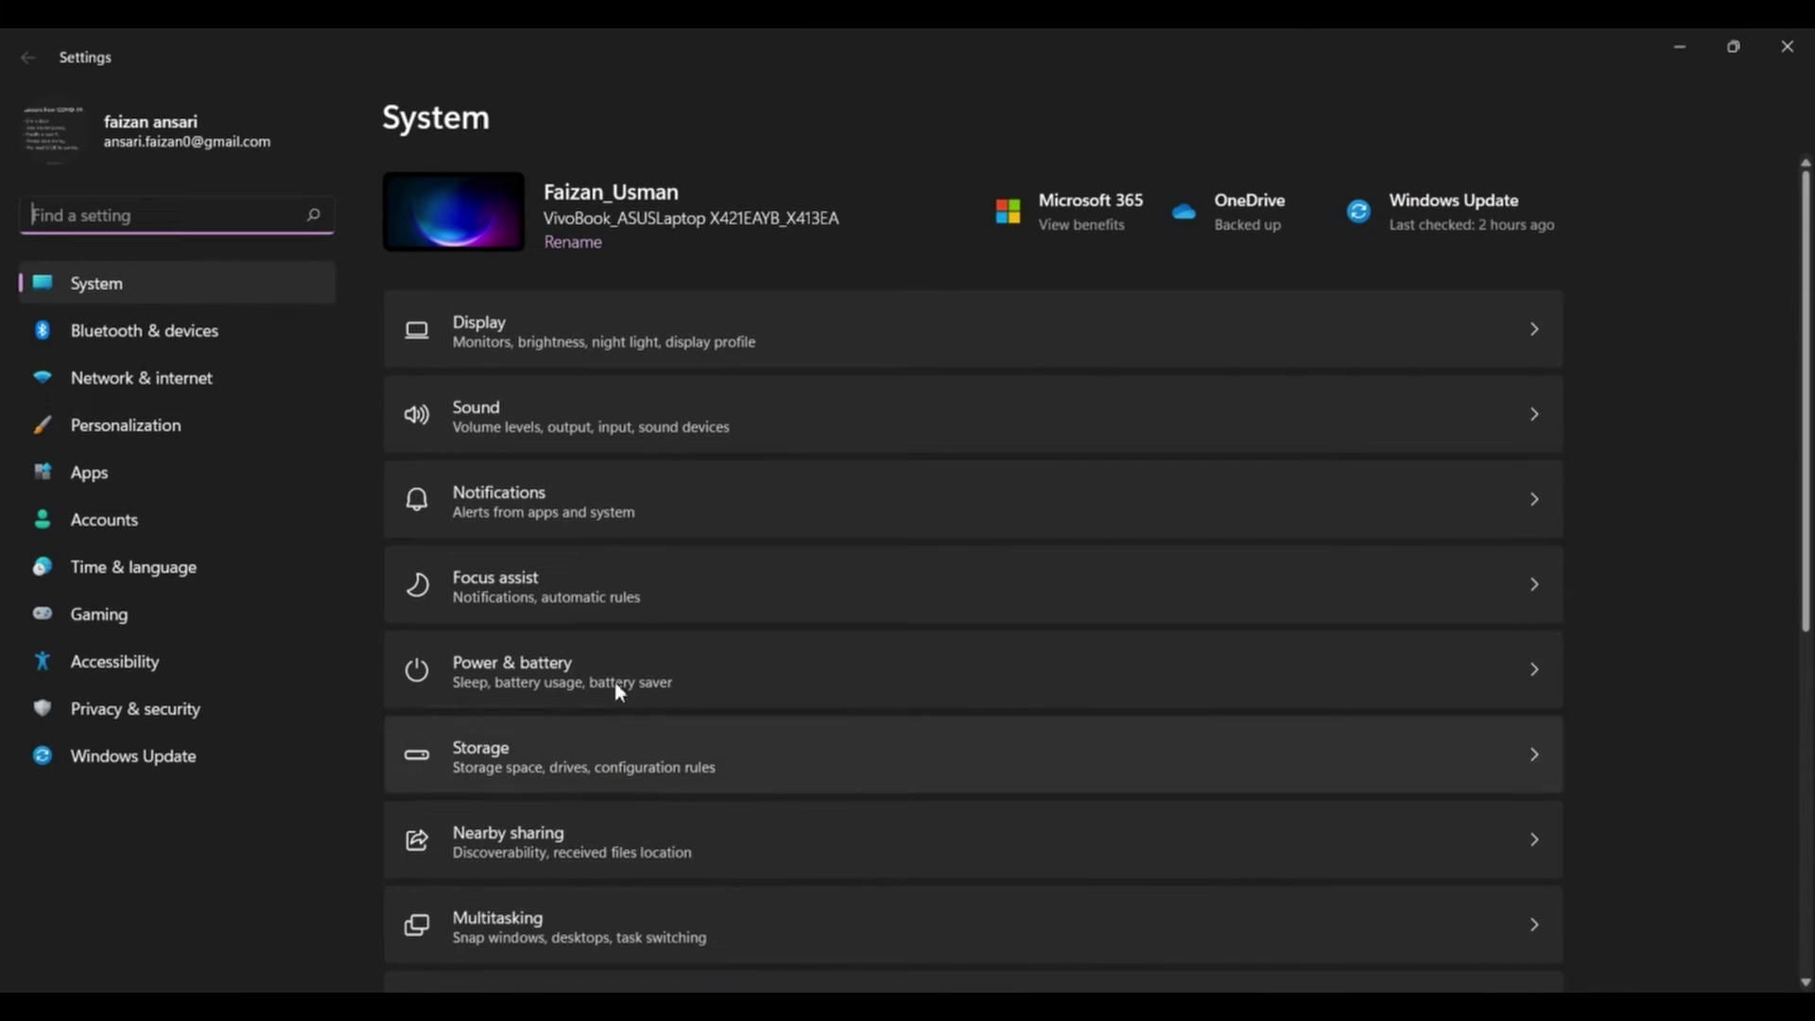
left_click(524, 765)
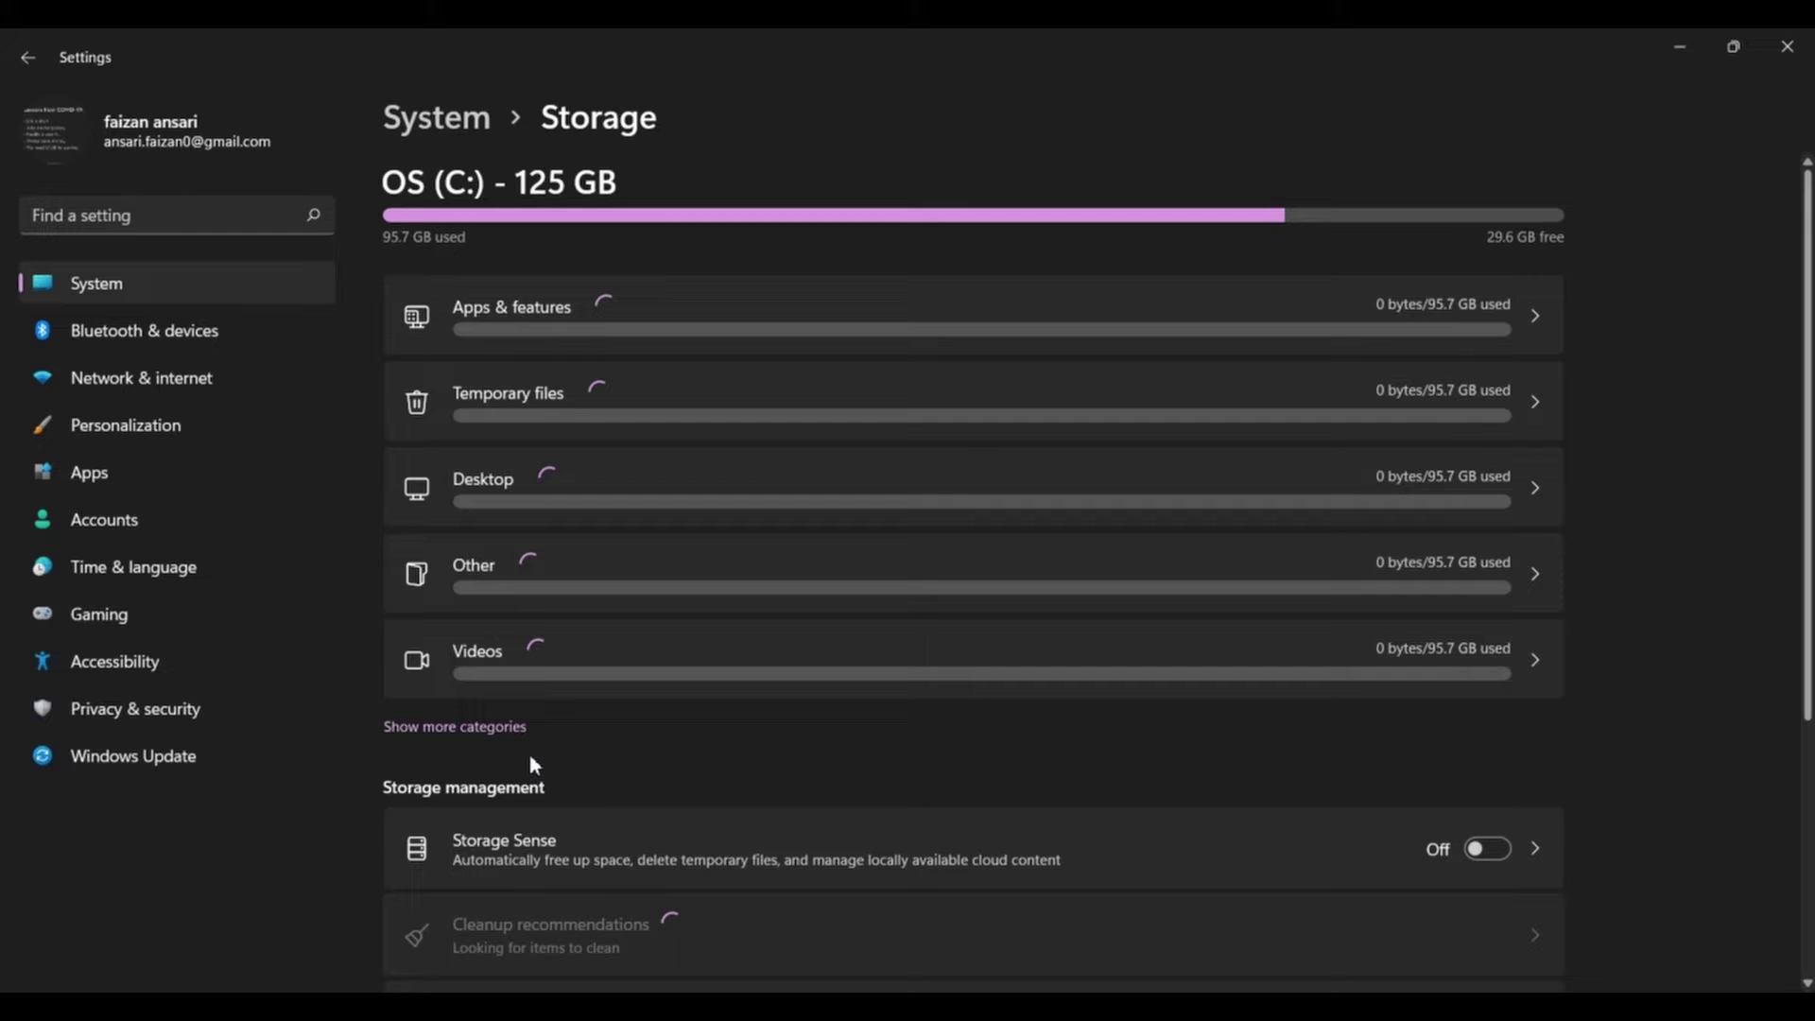
left_click(1484, 862)
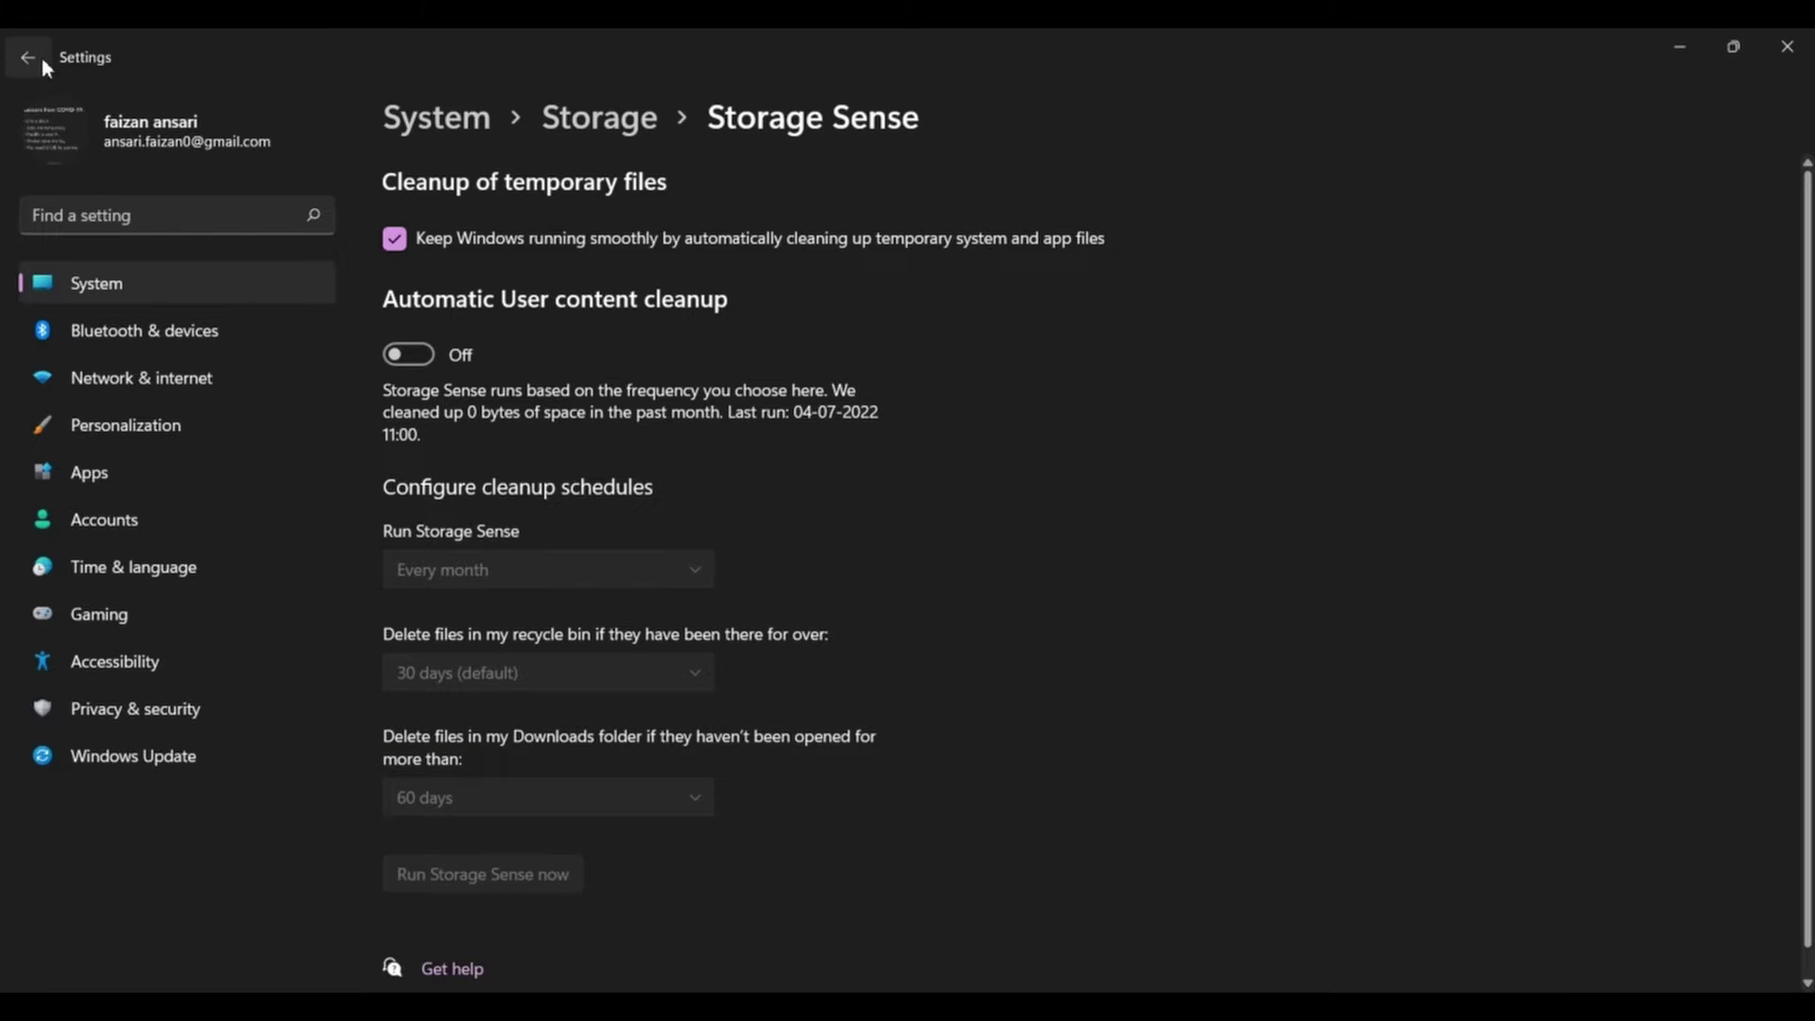
left_click(402, 356)
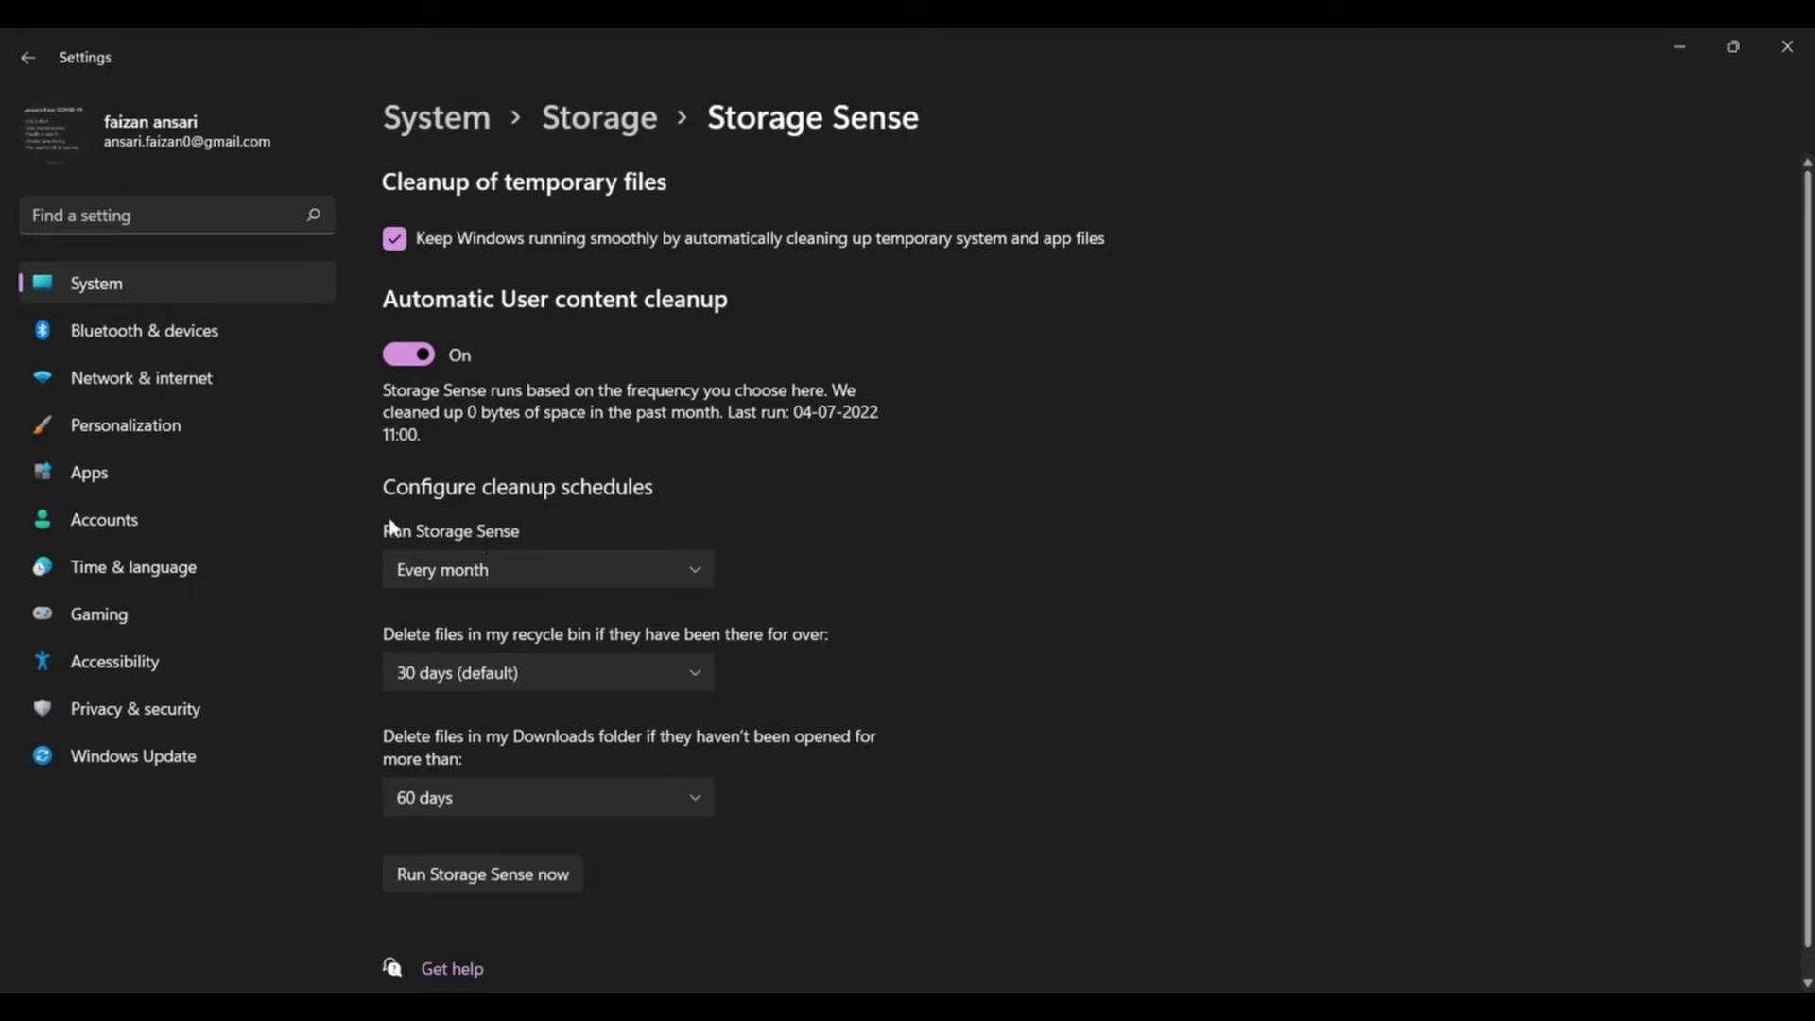
Schedule Storage Sense to run every month, deleting recycle bin files after 30 days and unopened Downloads files after 60 days.
left_click(560, 571)
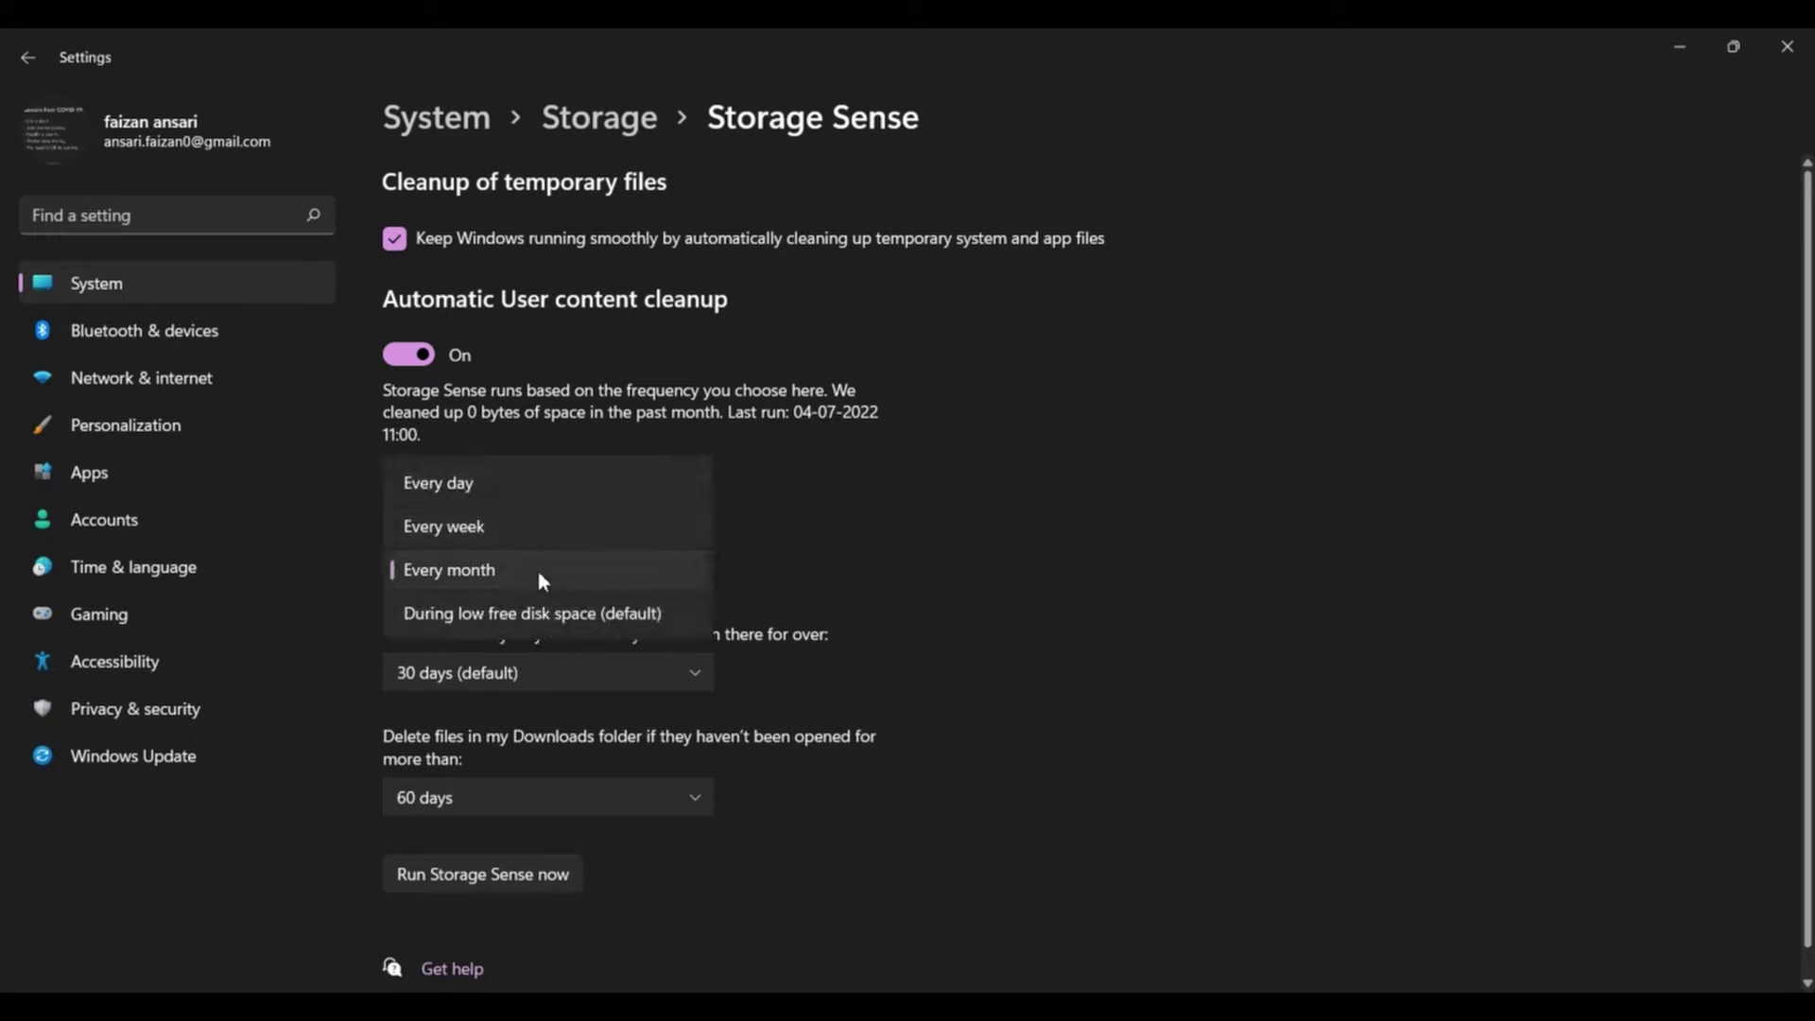
left_click(529, 572)
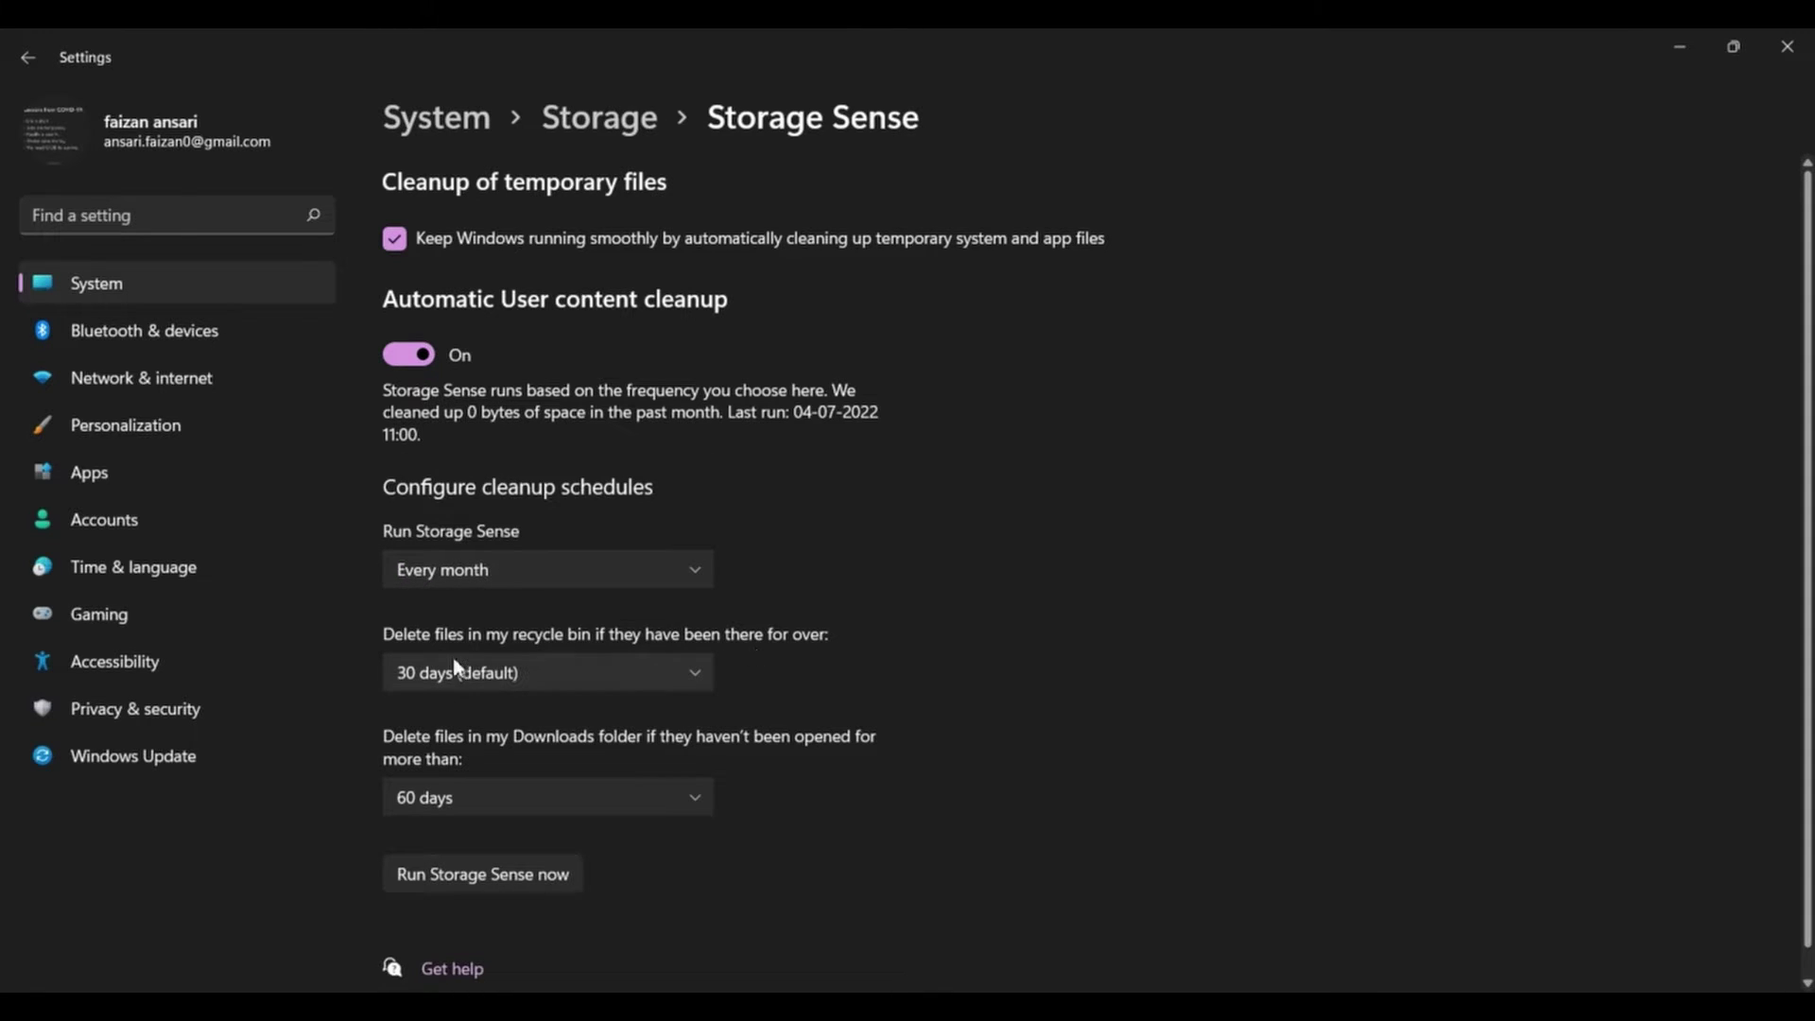
left_click(669, 673)
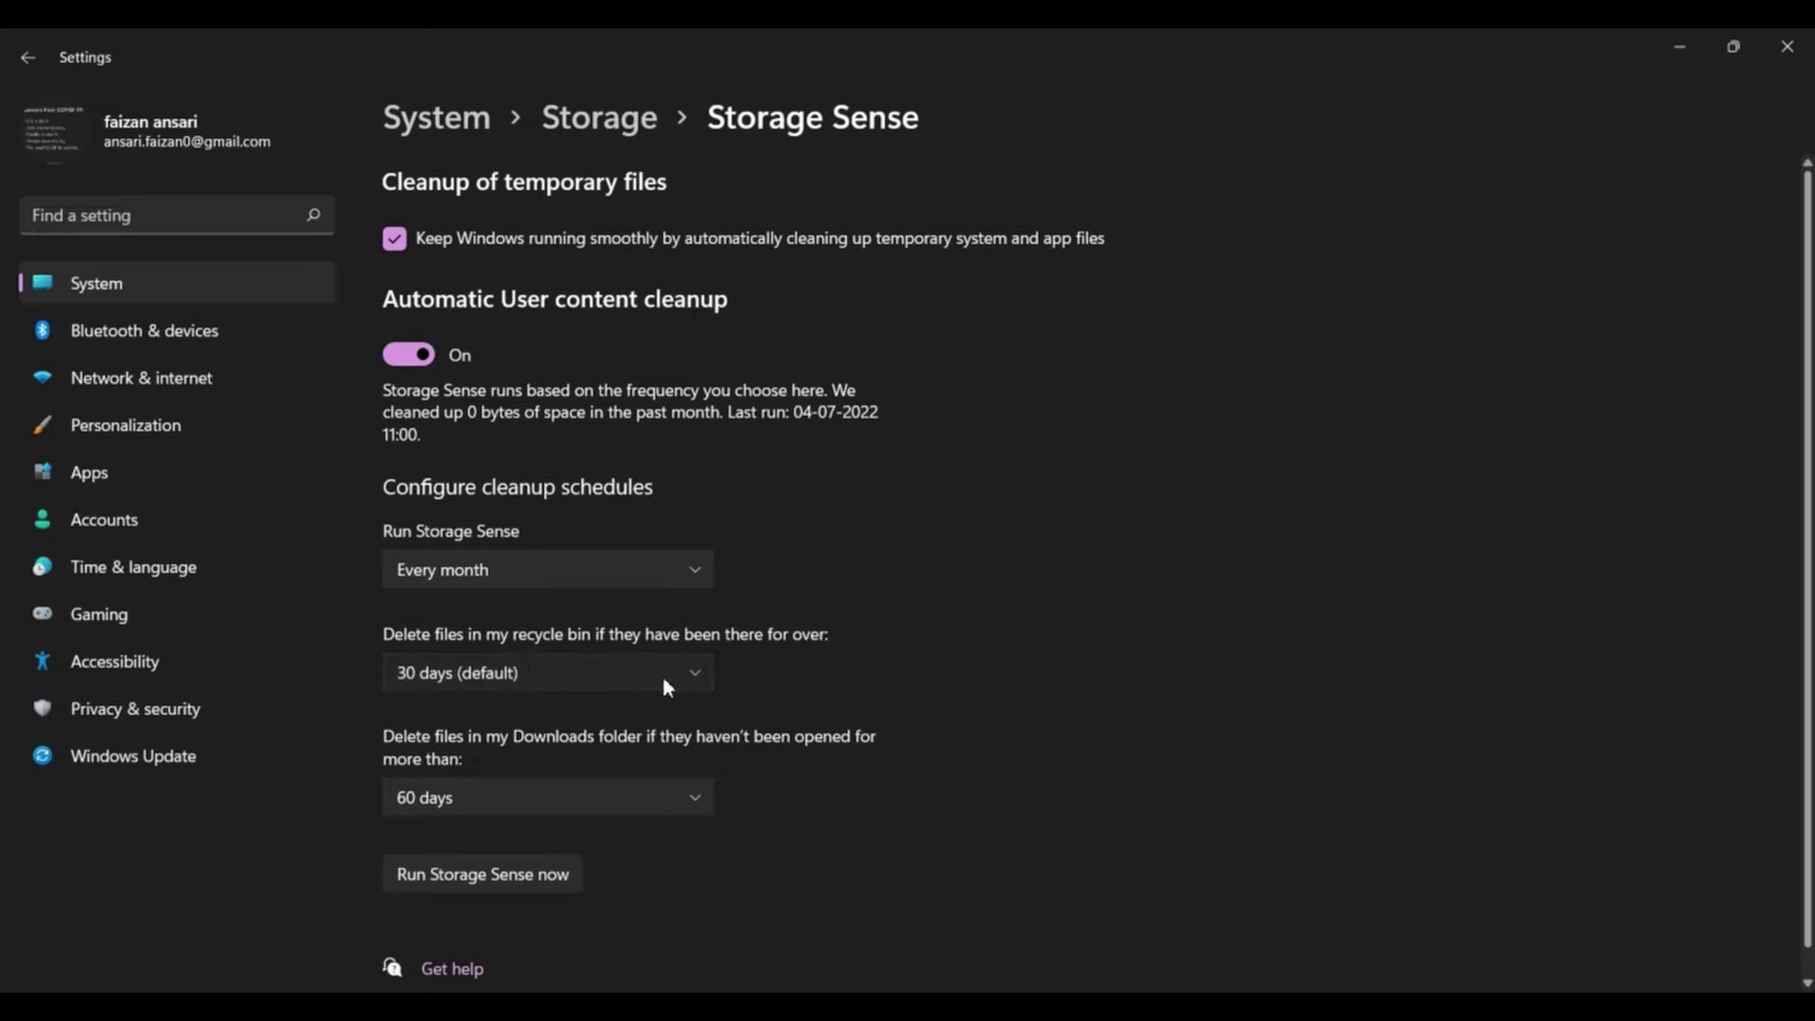
left_click(560, 686)
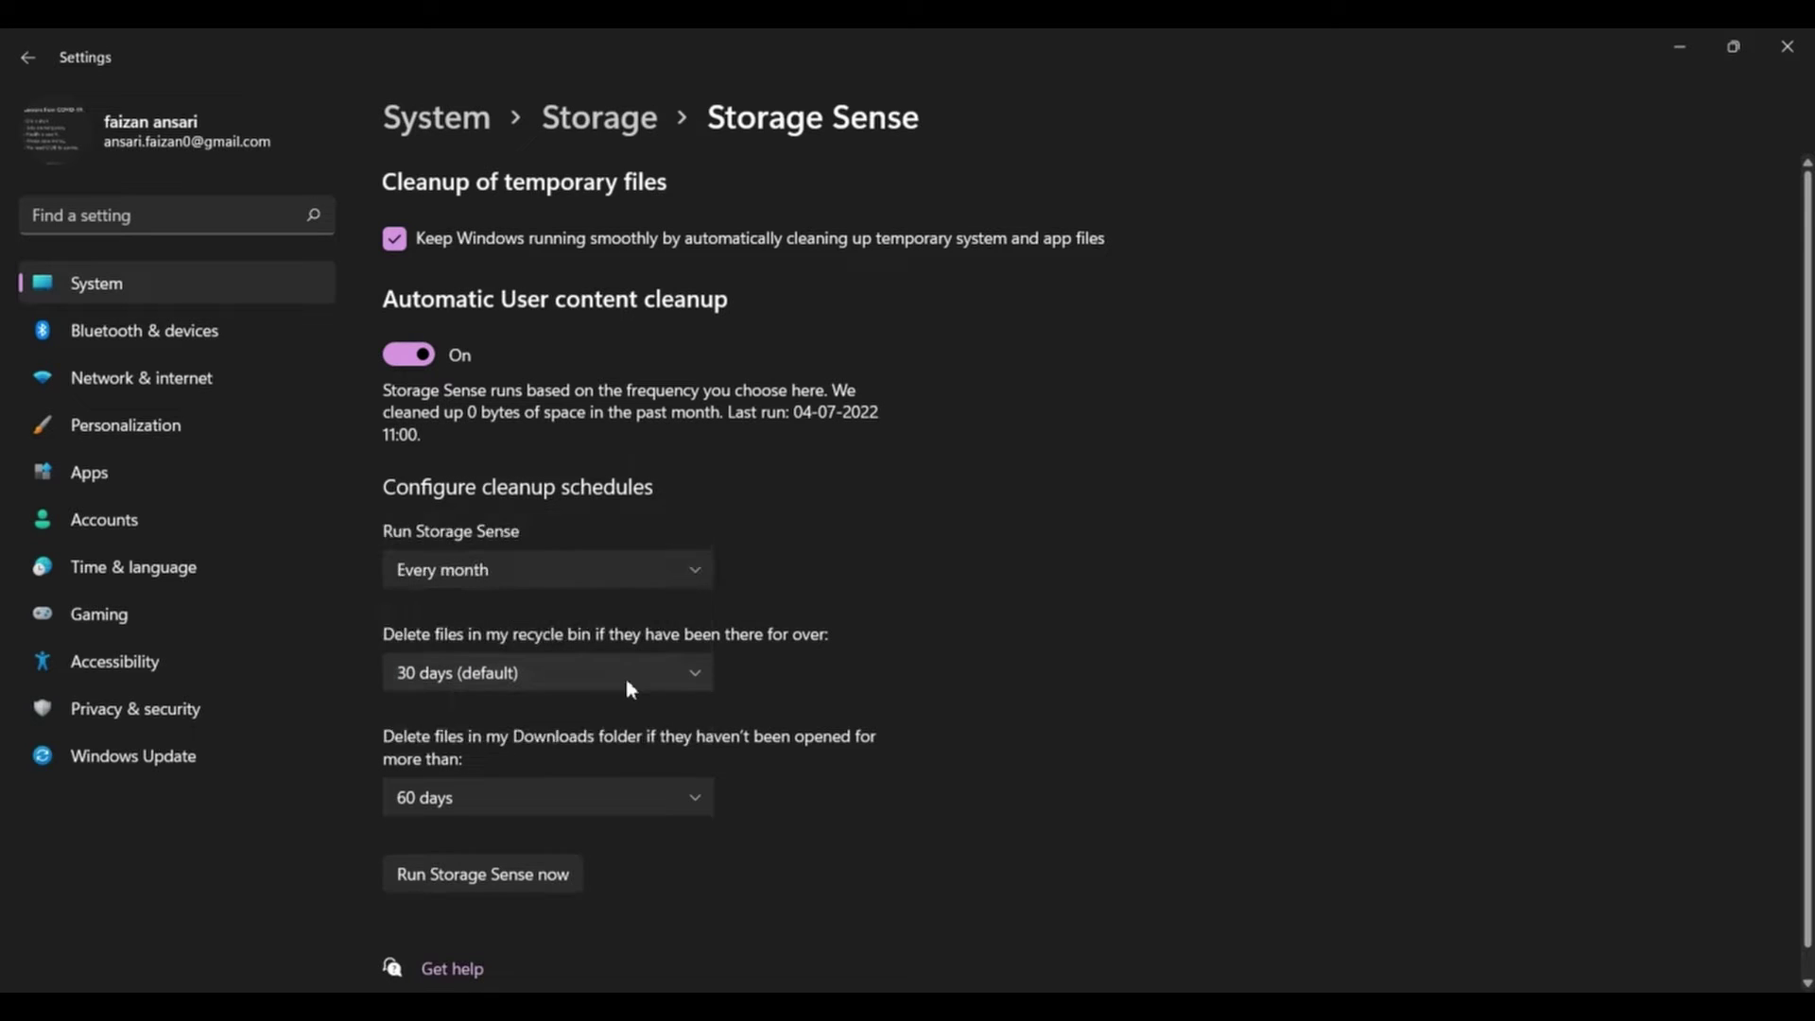
left_click(651, 812)
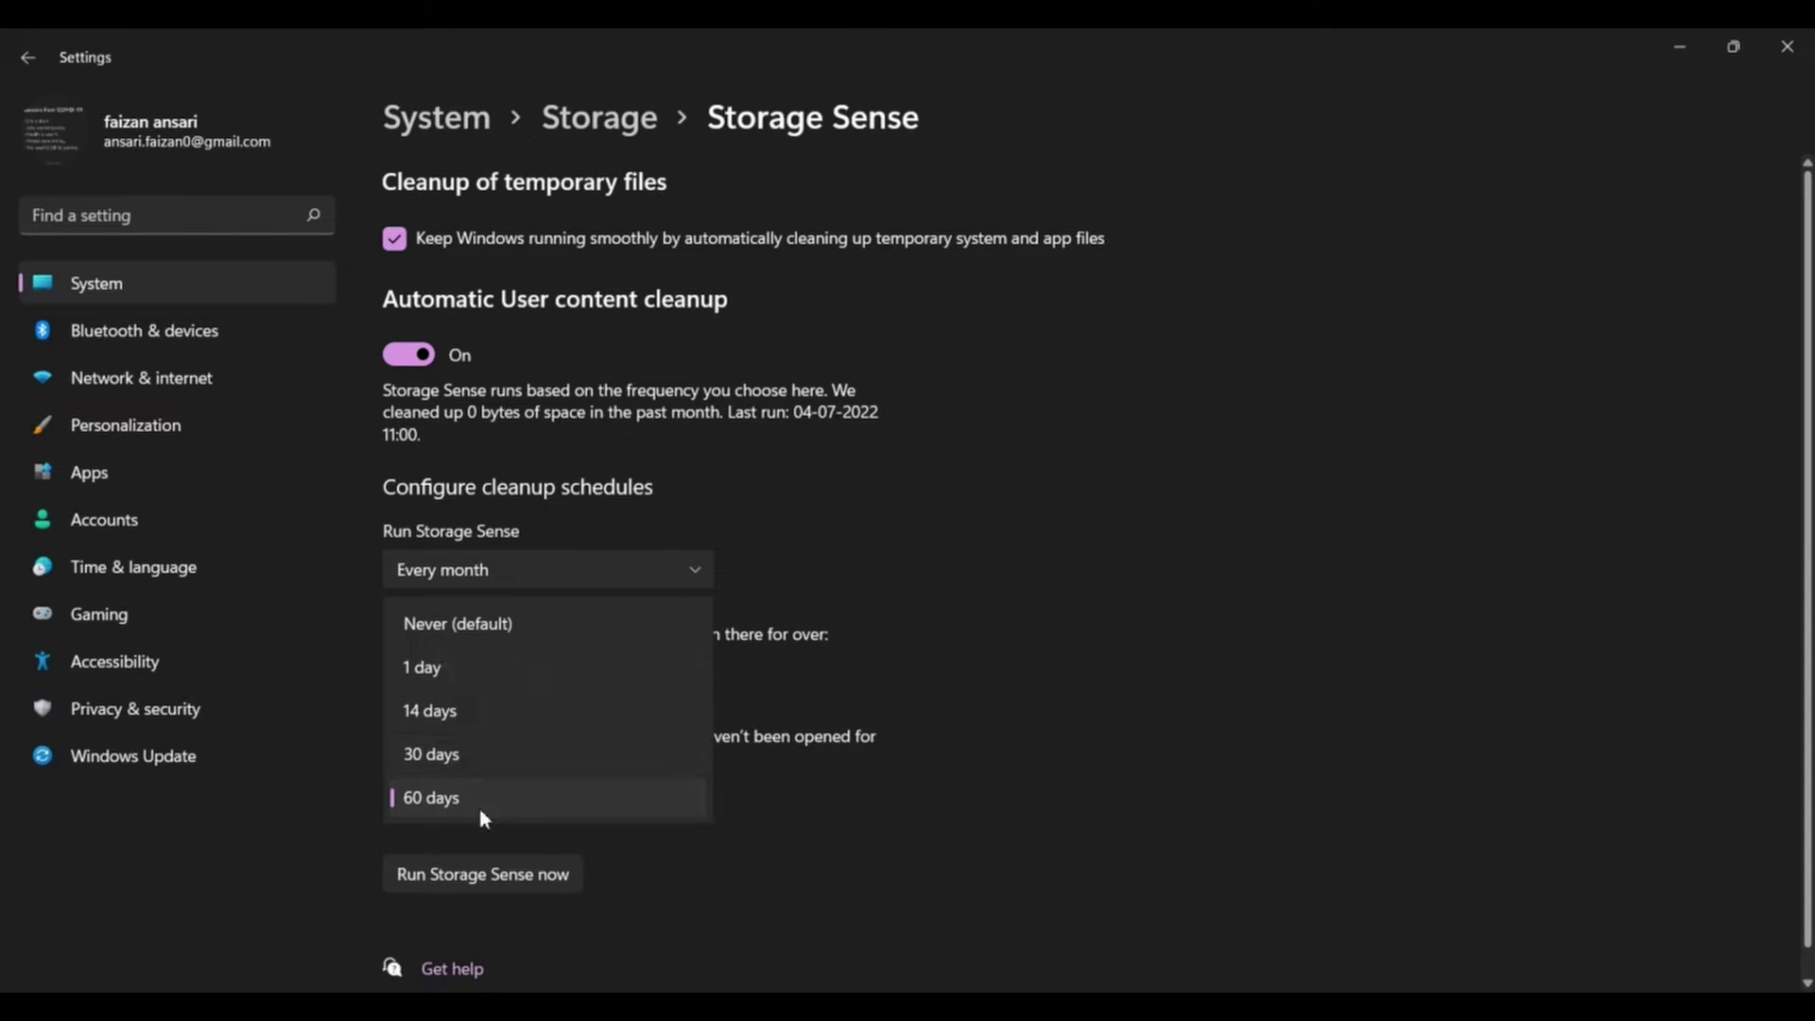
left_click(520, 801)
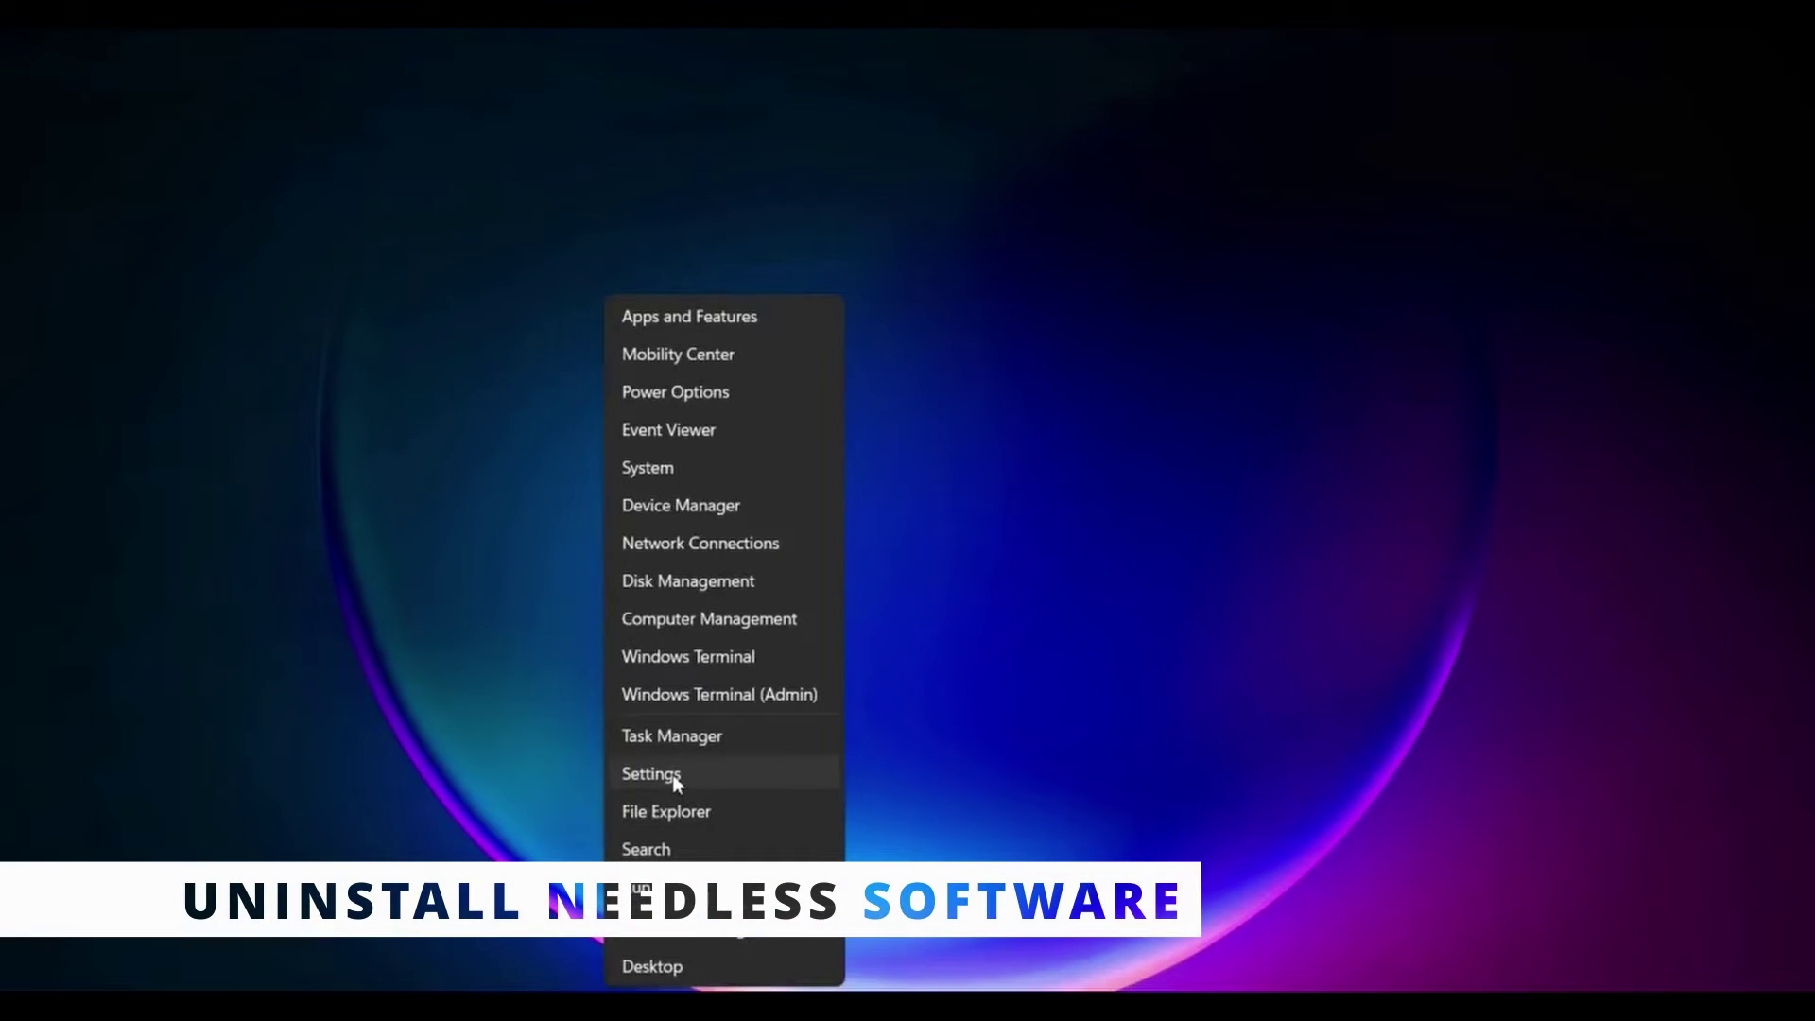
Open the installed apps list in Settings and look through it for Microsoft Bing Service.
left_click(673, 777)
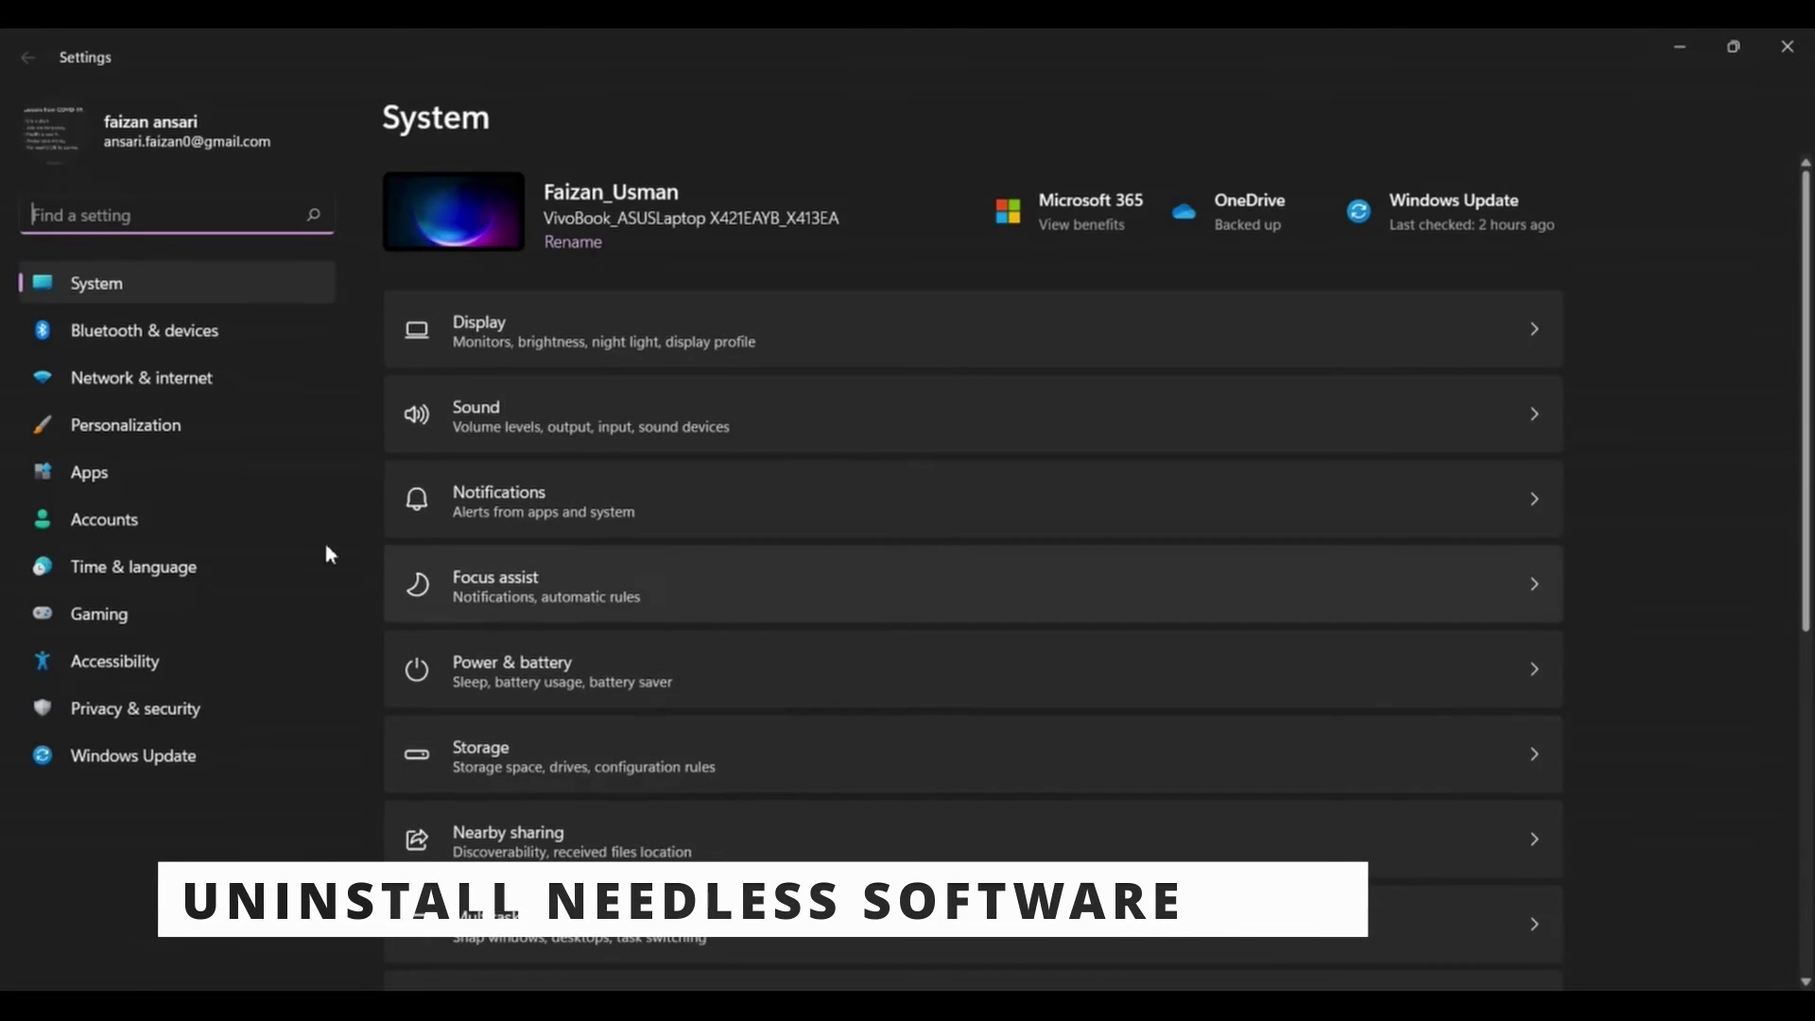
left_click(67, 474)
left_click(605, 210)
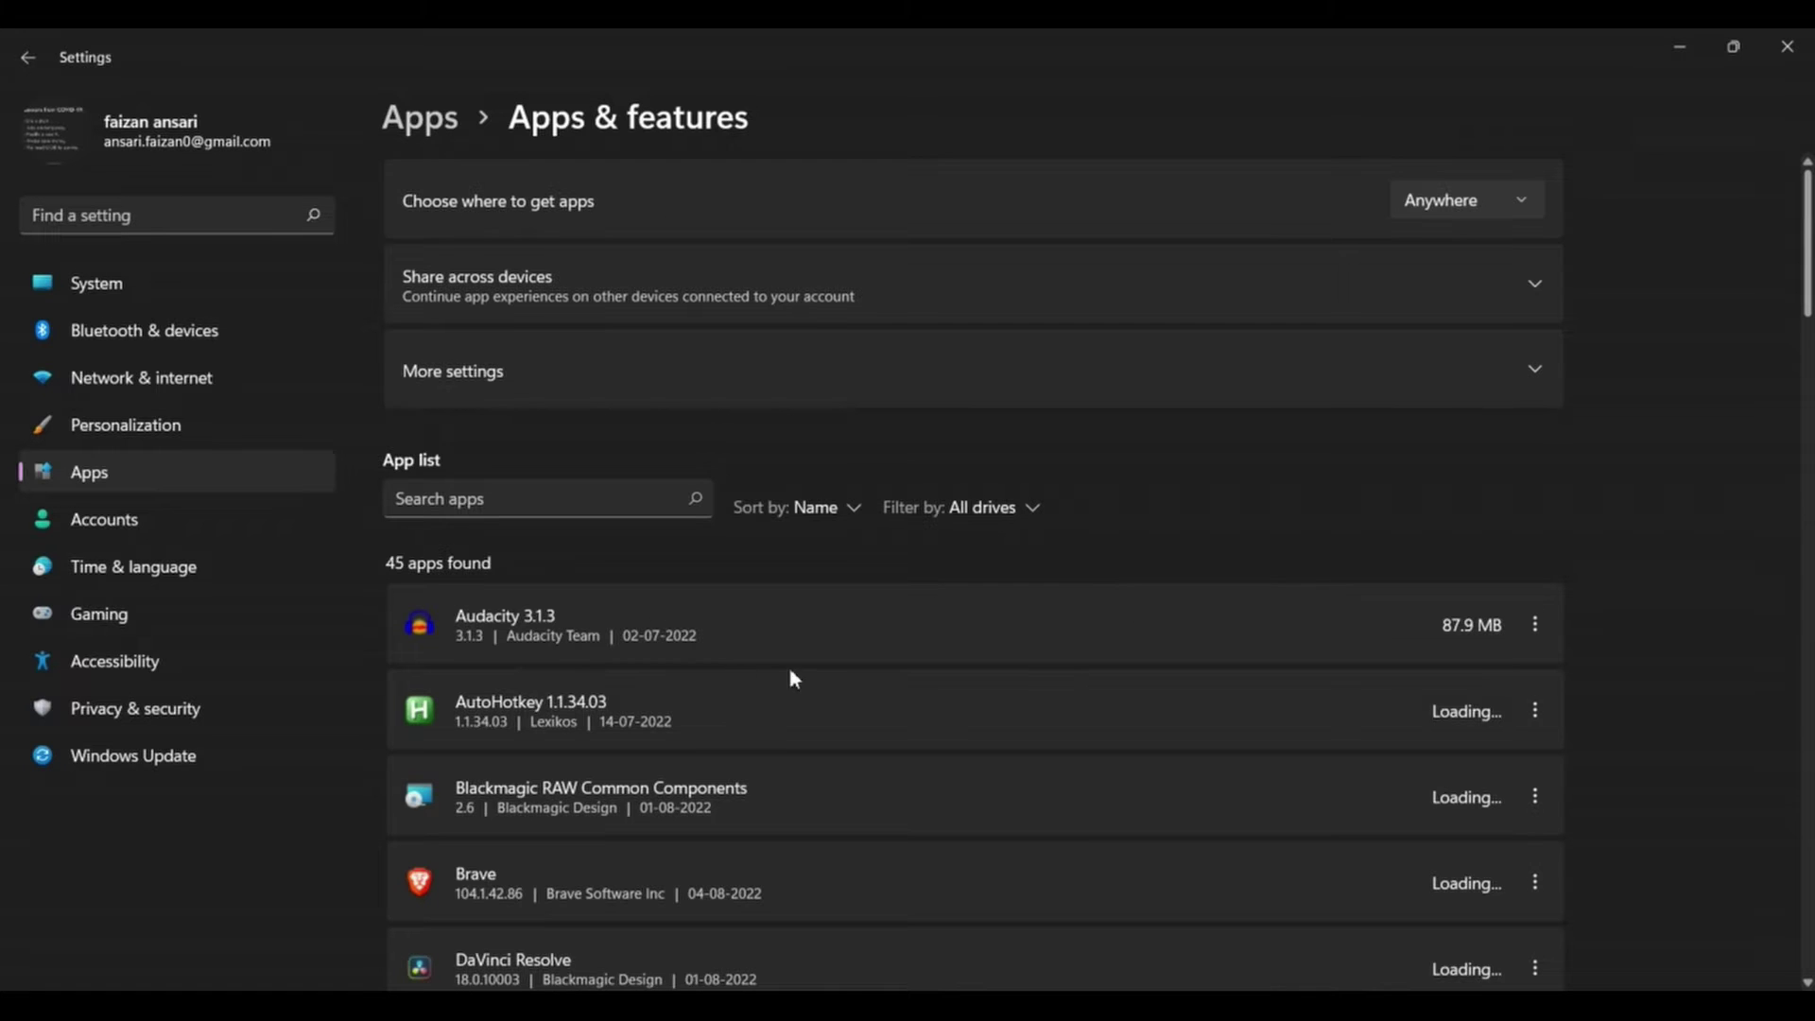
scroll(1106, 689, "down", 10)
scroll(919, 700, "down", 10)
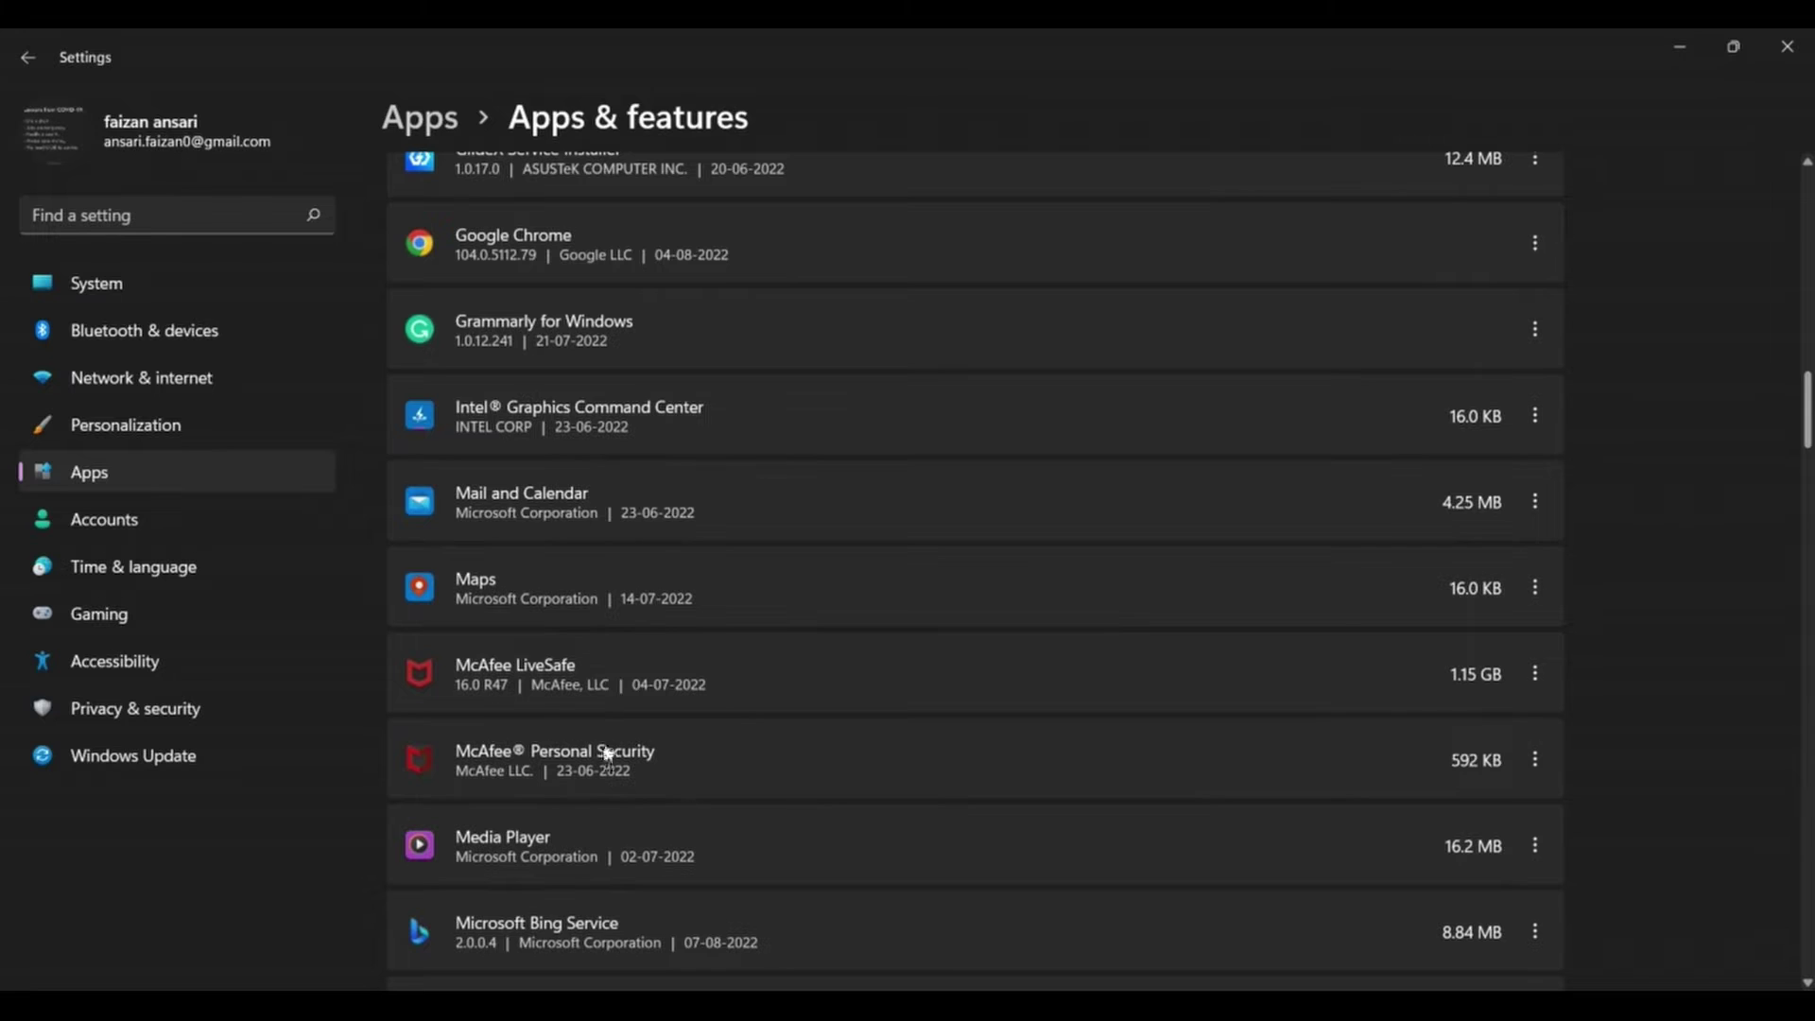
scroll(572, 709, "down", 4)
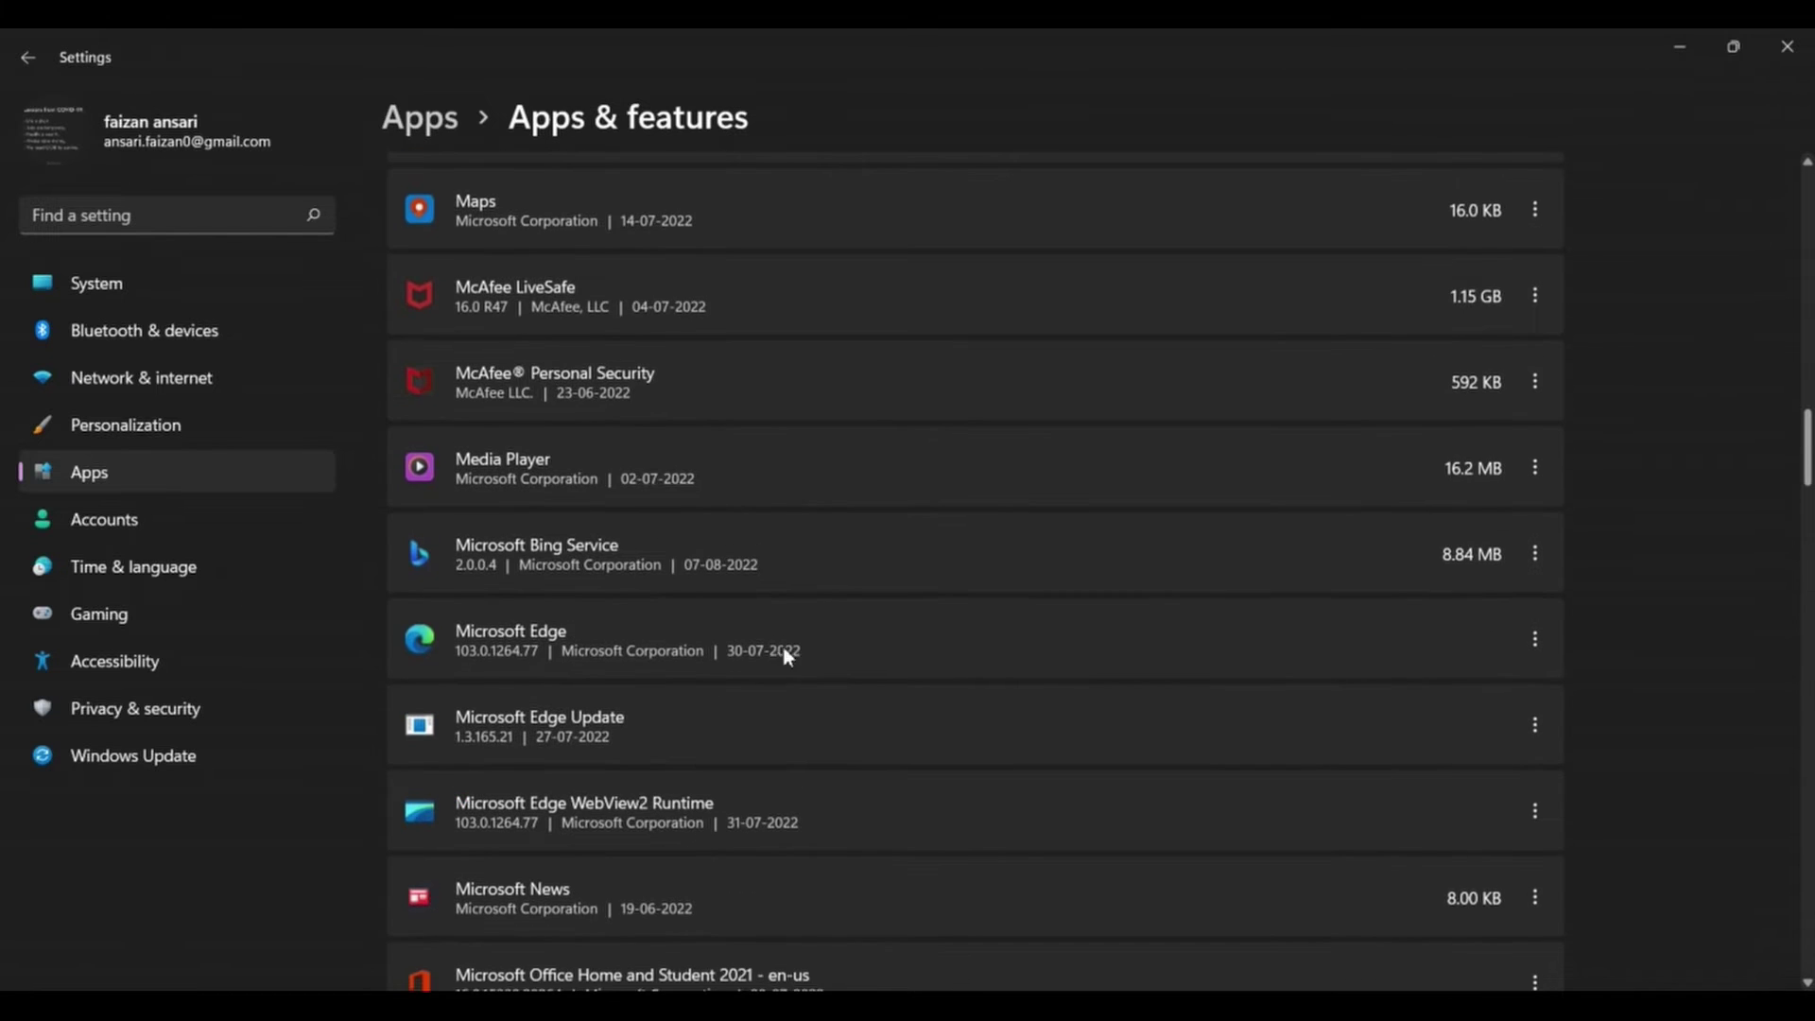
scroll(790, 671, "down", 3)
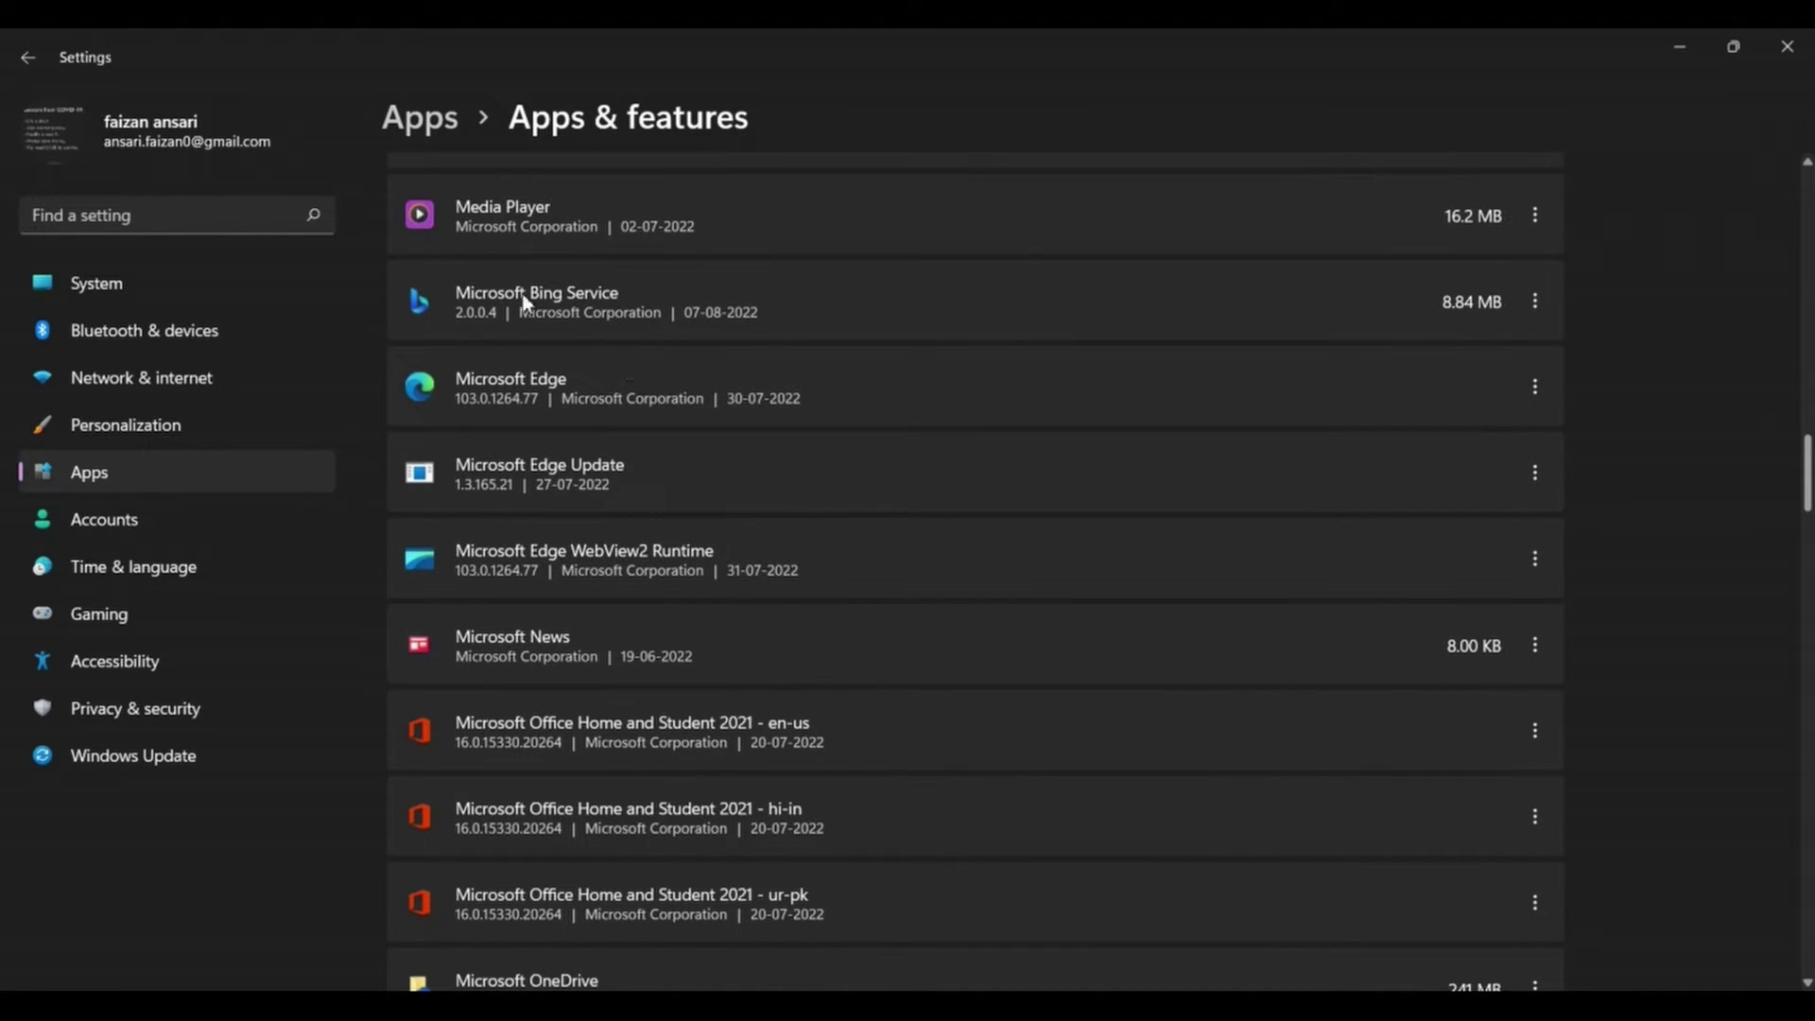
Try to uninstall Microsoft Bing Service from the installed apps list.
left_click(1536, 302)
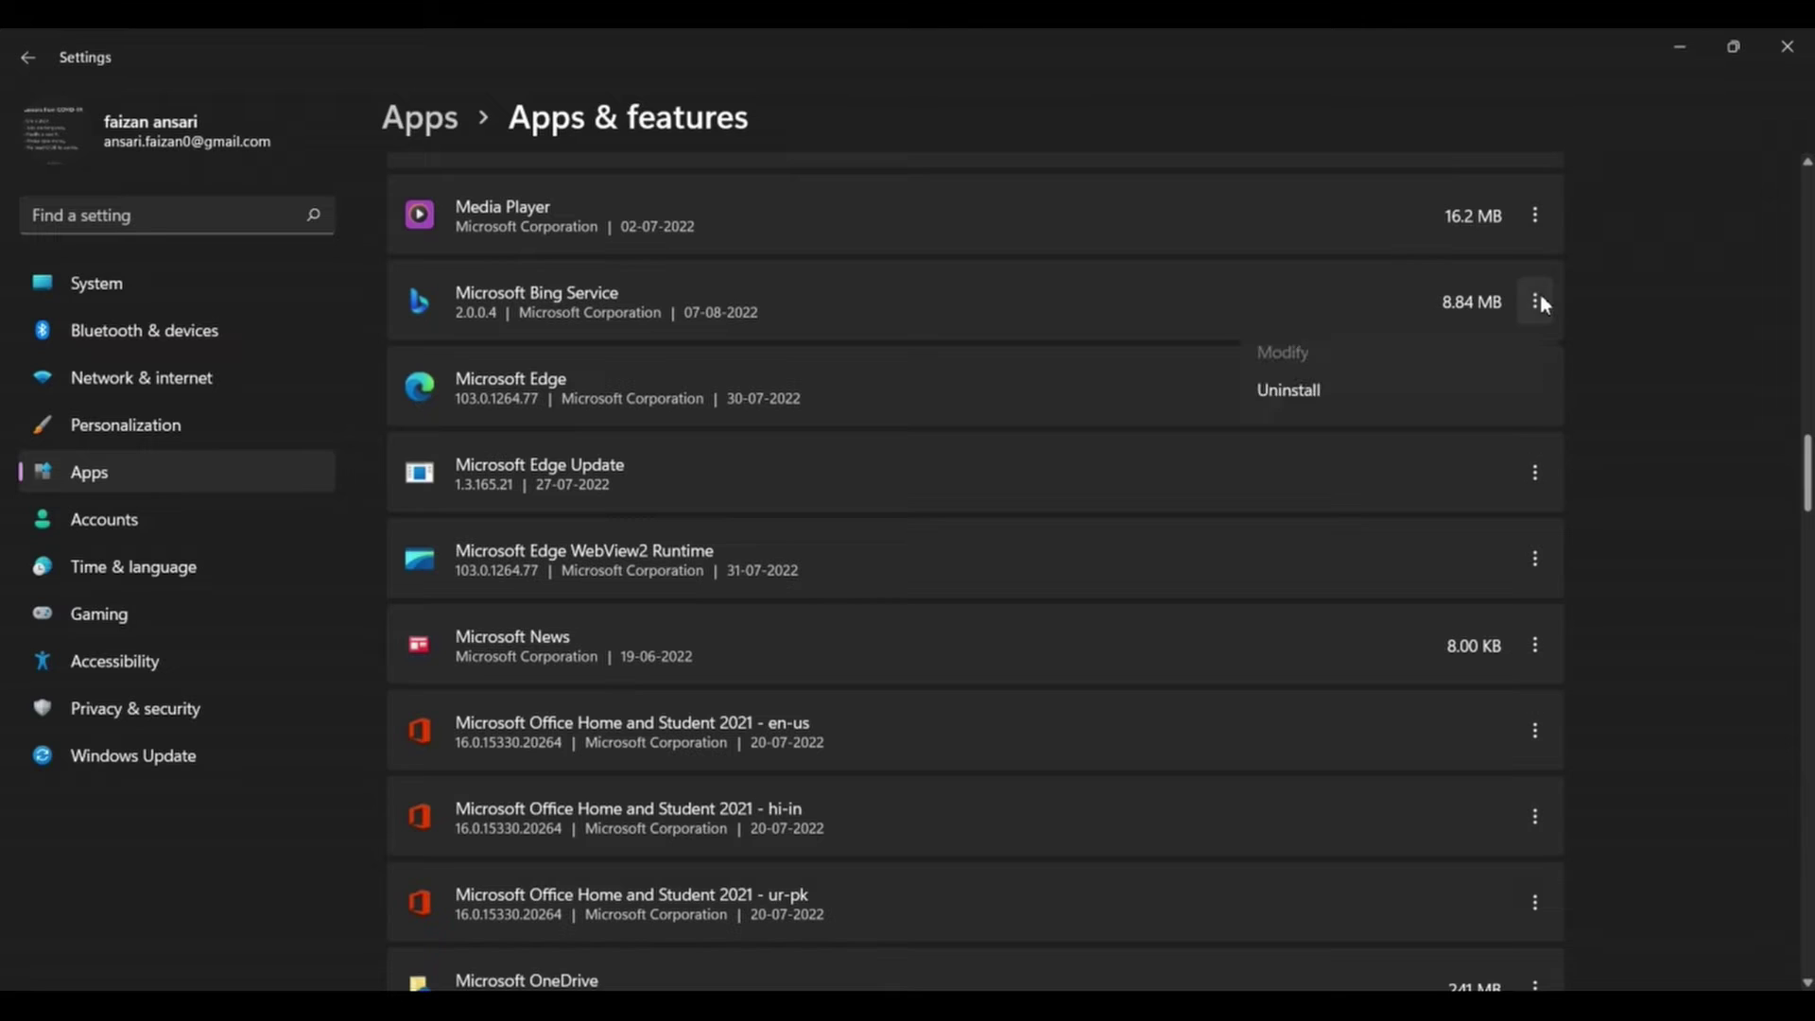
left_click(1346, 395)
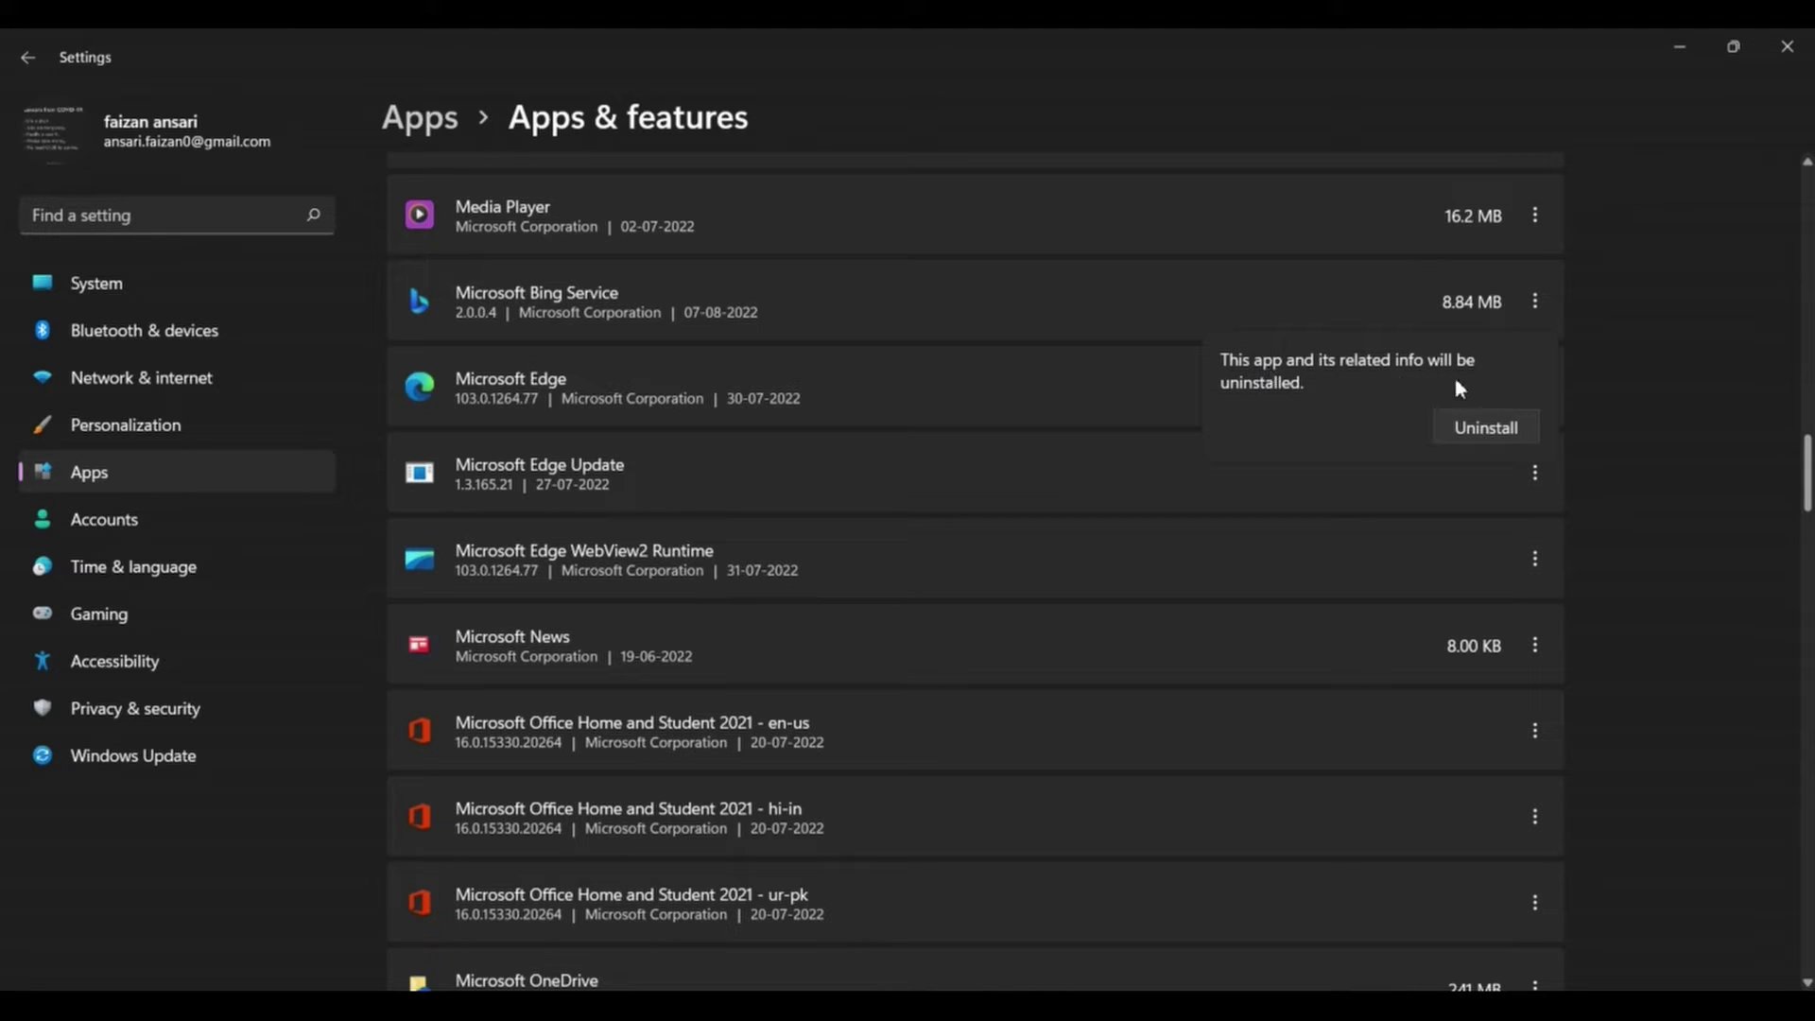
left_click(1513, 427)
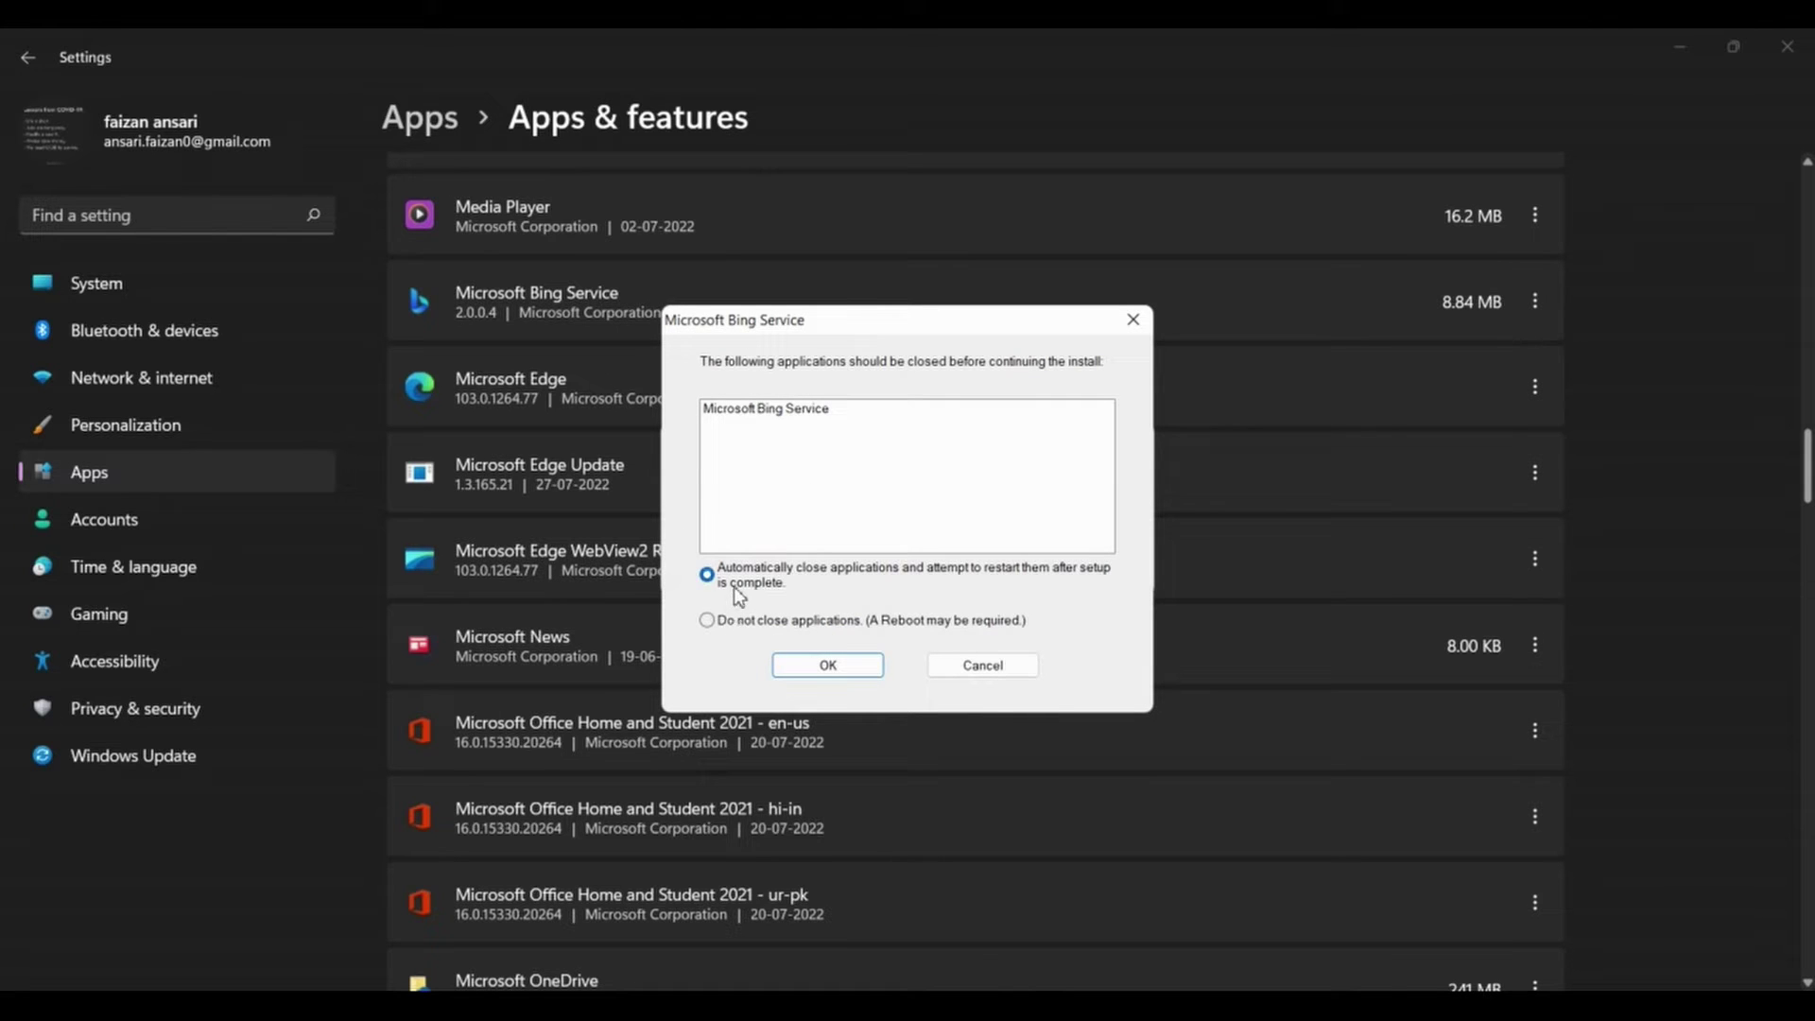
left_click(982, 668)
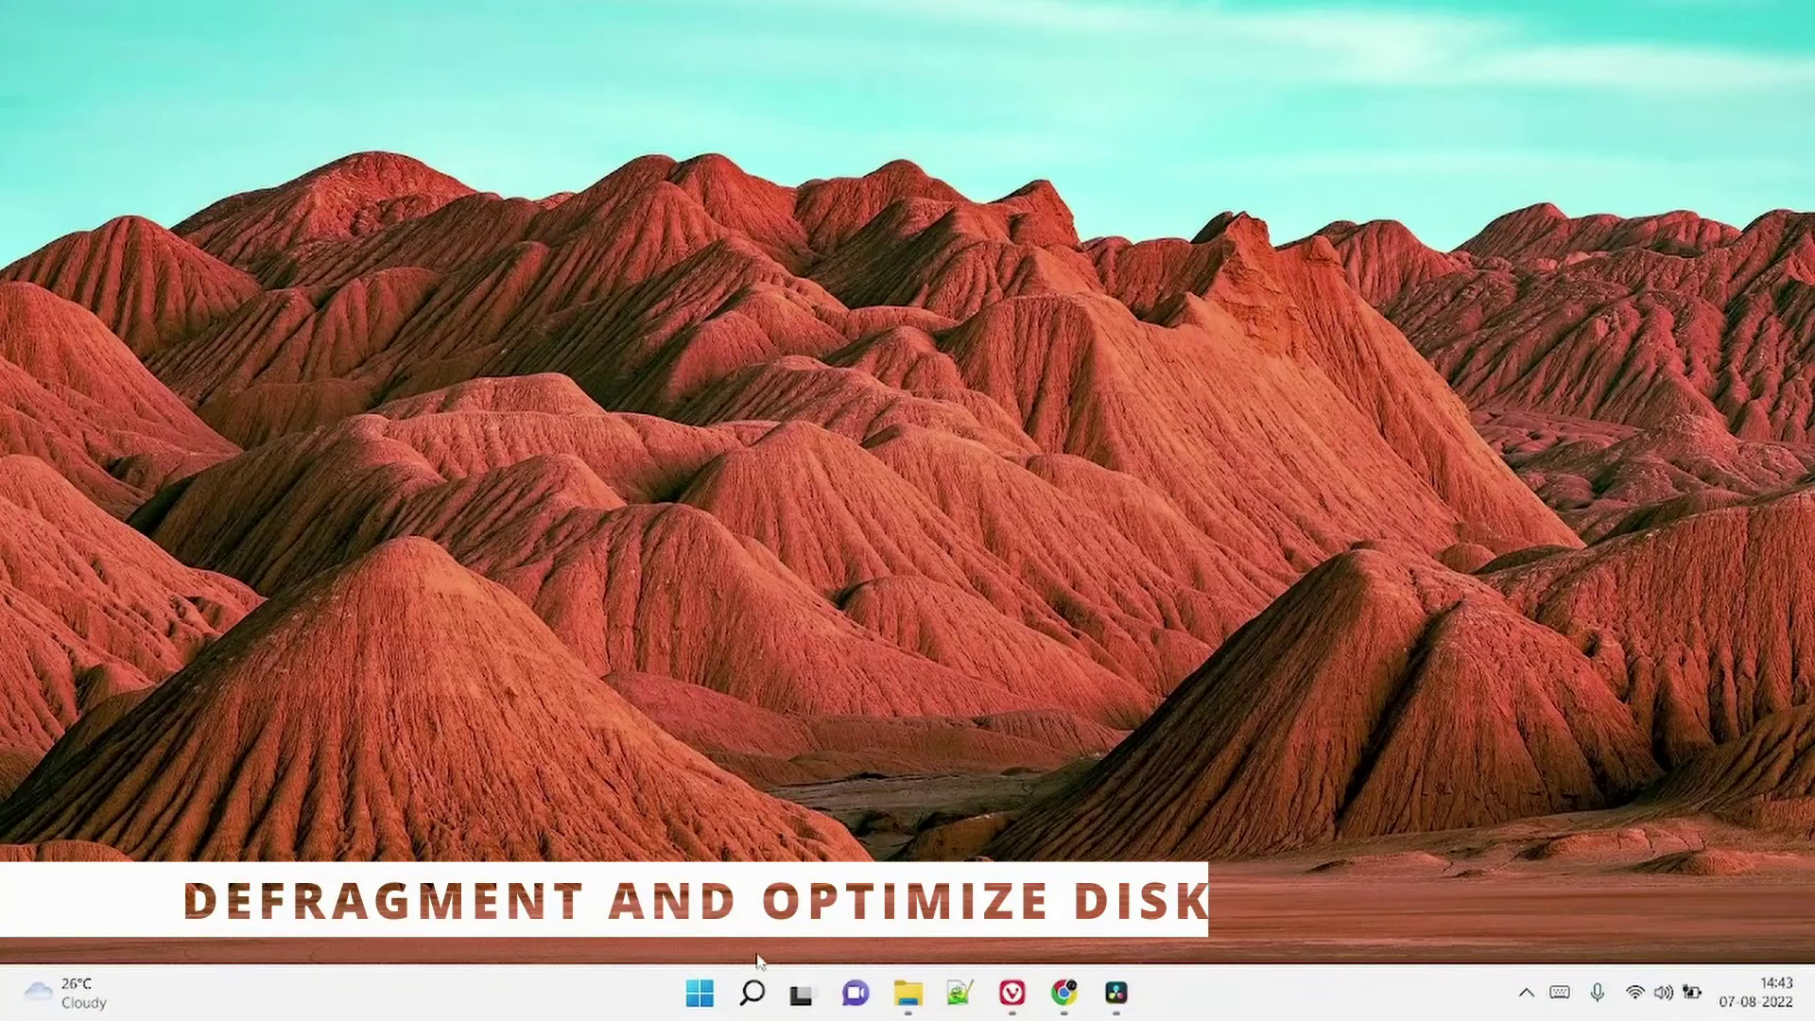
Search Windows for "defrag" and open Defragment and Optimize Drives.
left_click(753, 1005)
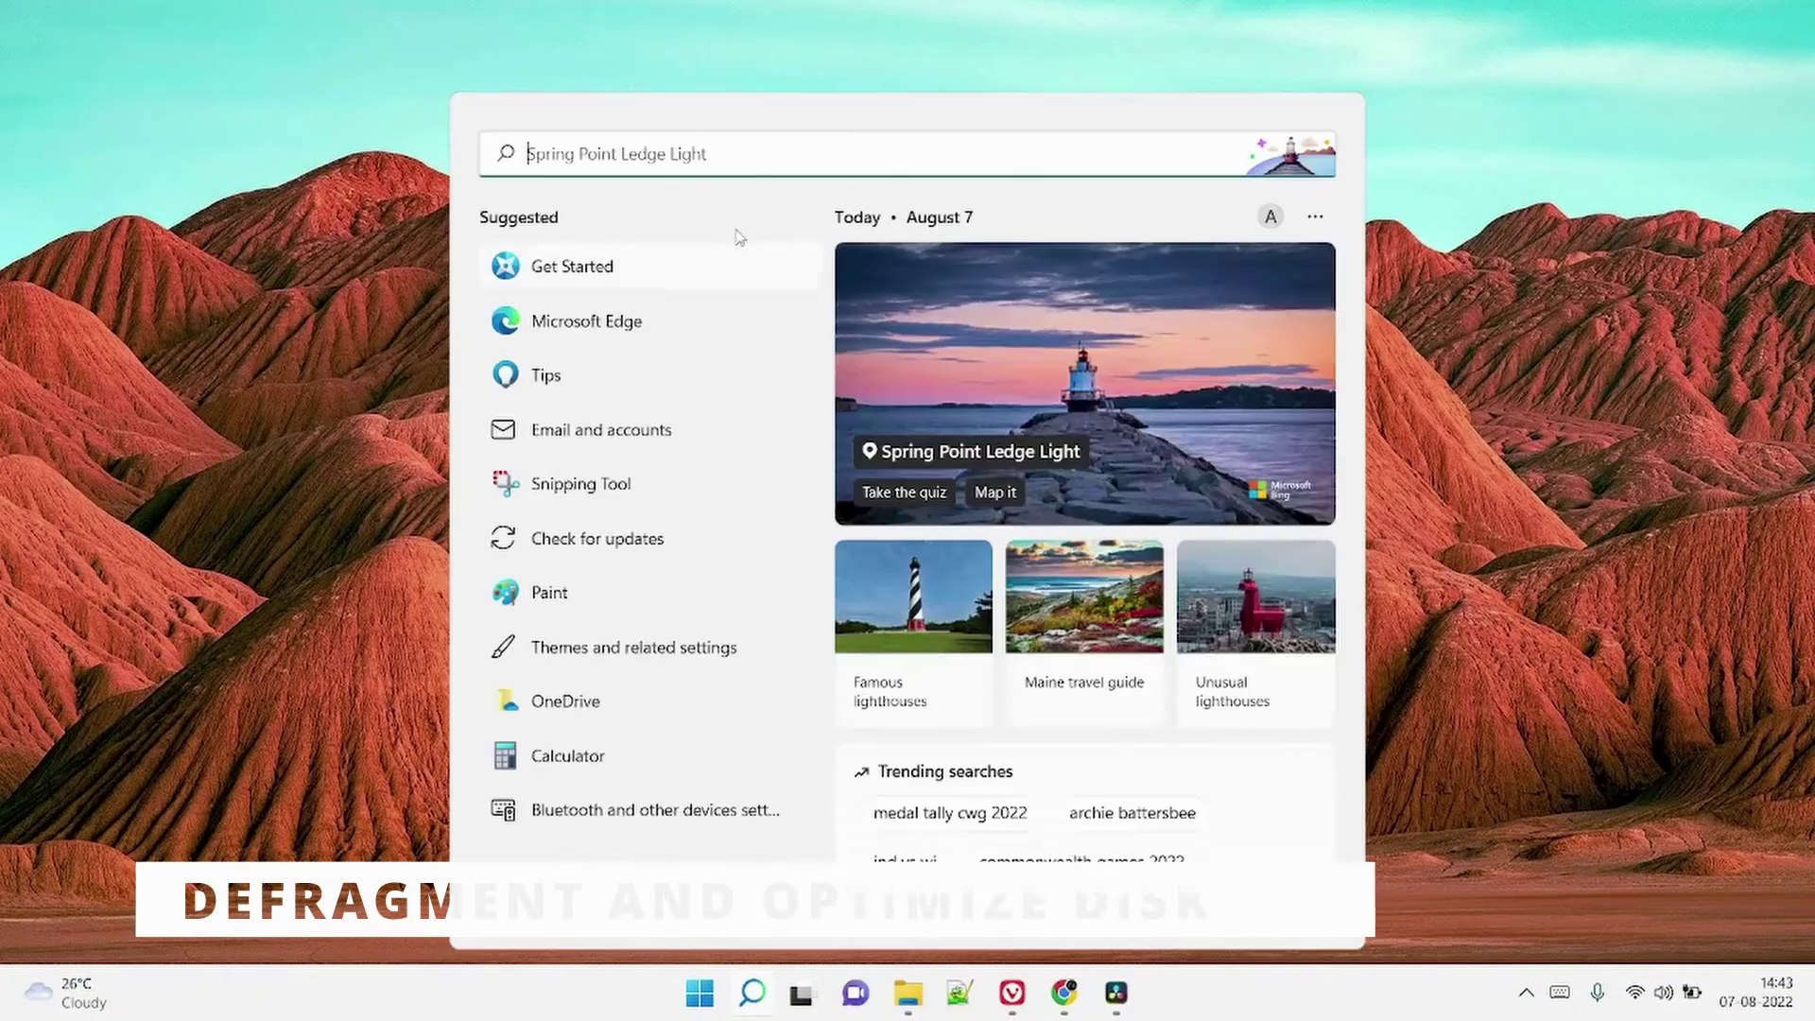
type("defrag")
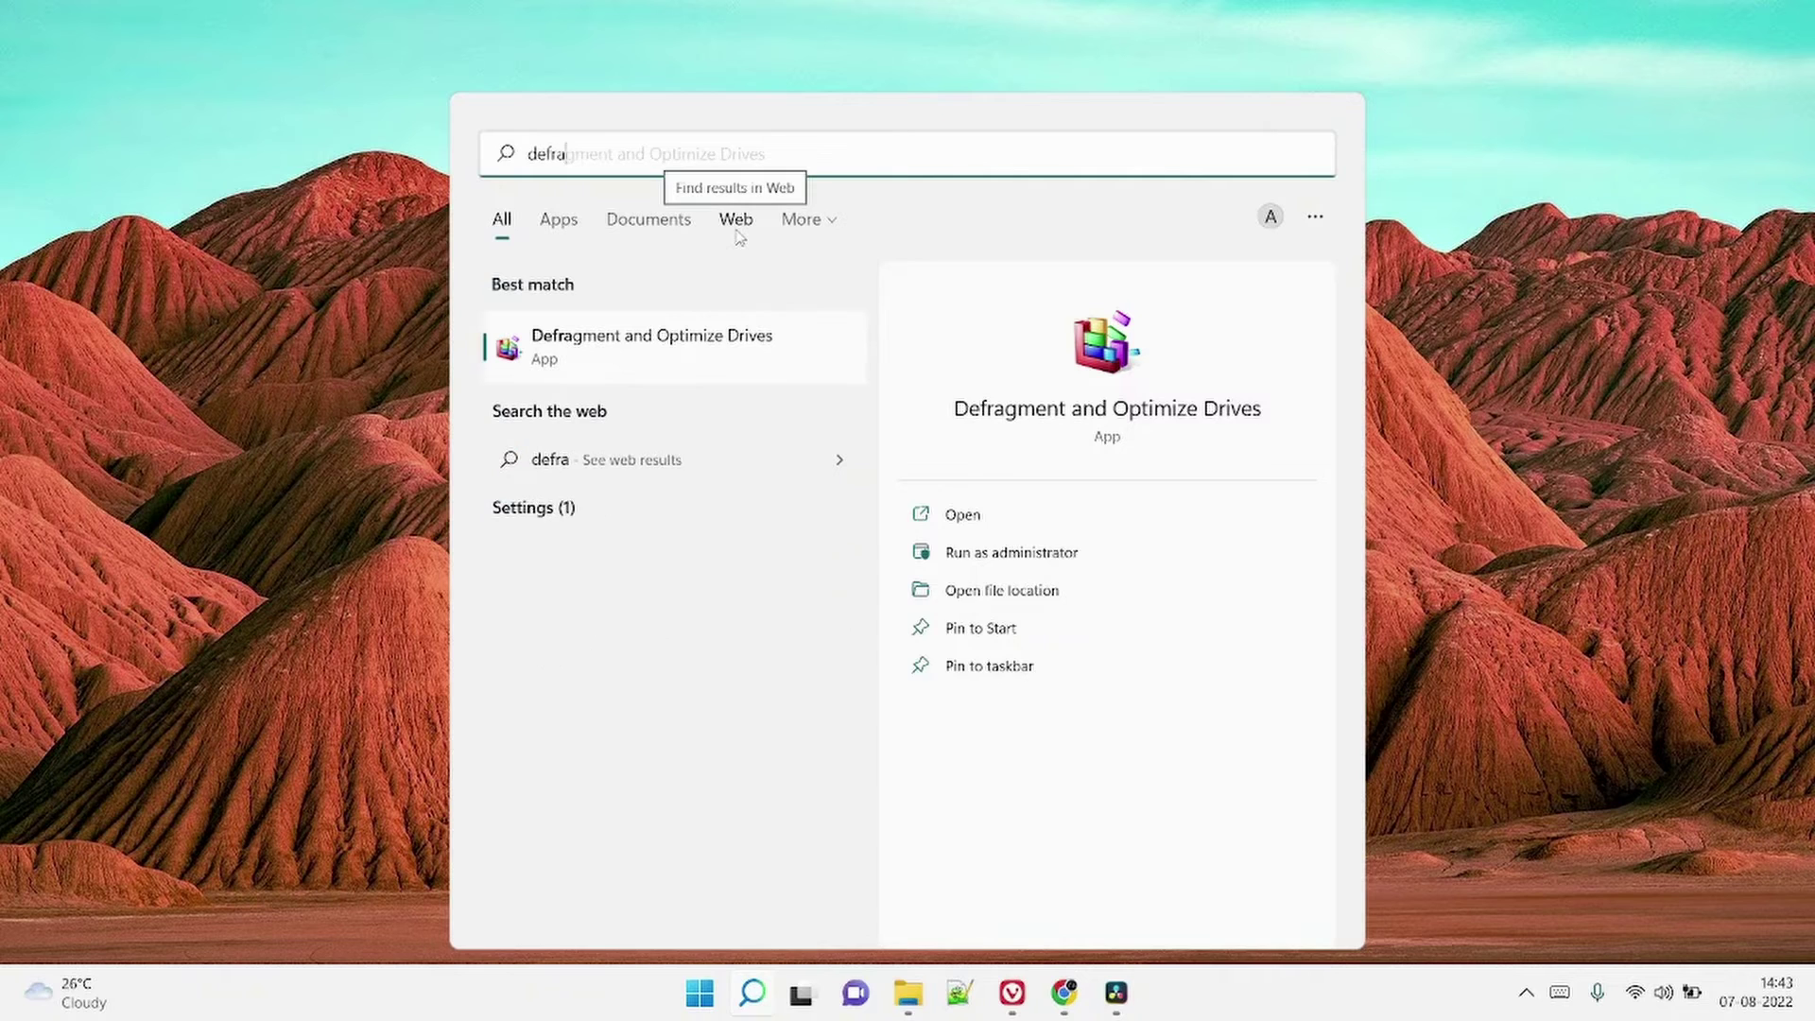
left_click(633, 348)
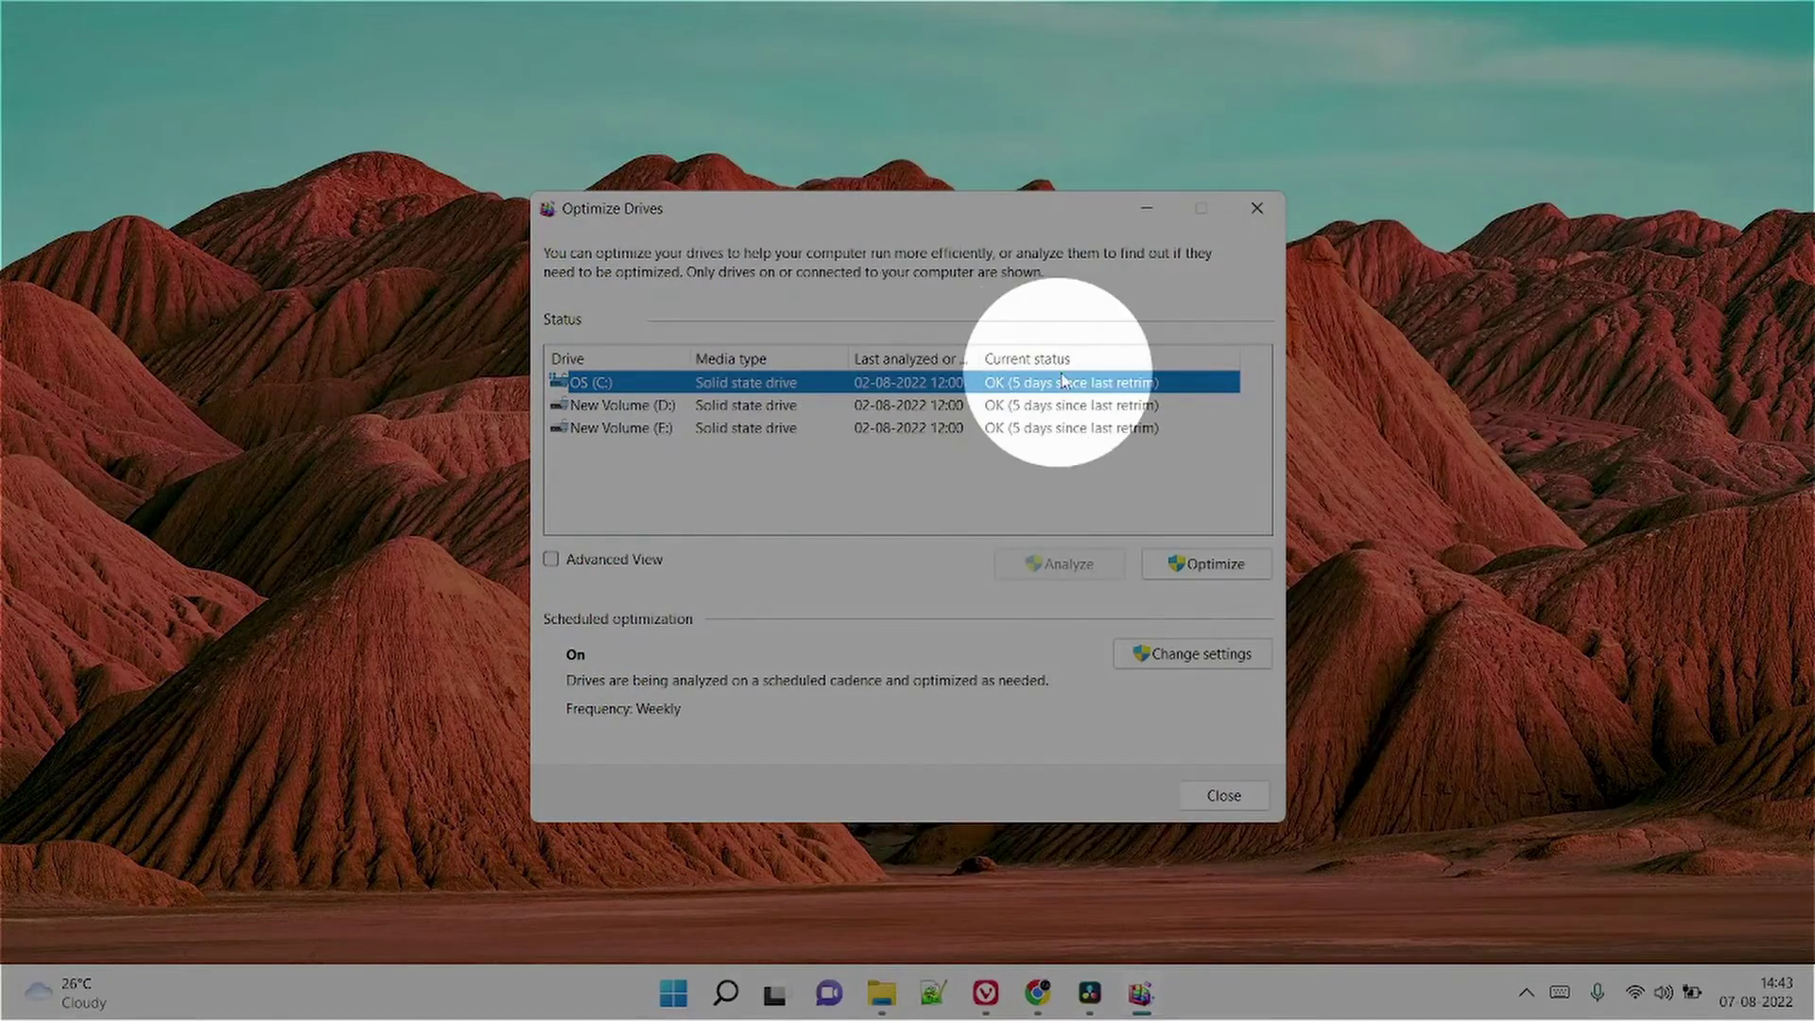
Check the status of the listed drives, optimize the OS (C:) drive, and close the Optimize Drives window.
left_click(846, 477)
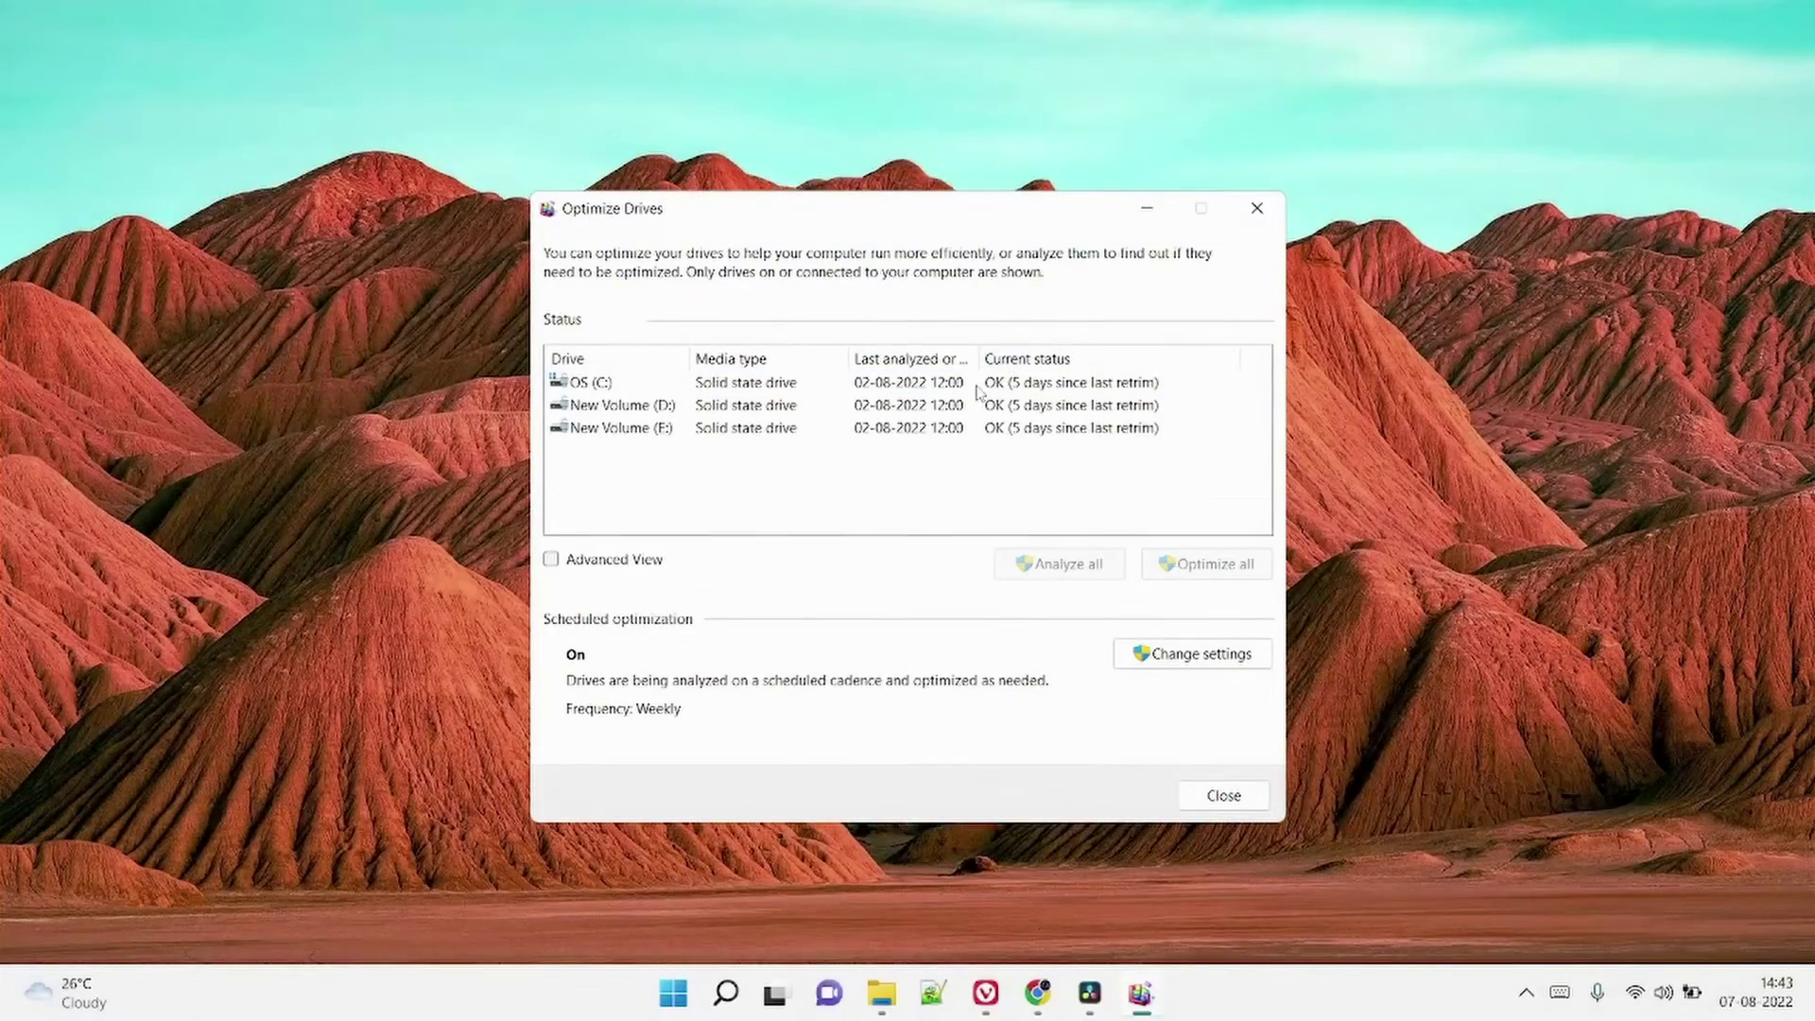
left_click(978, 386)
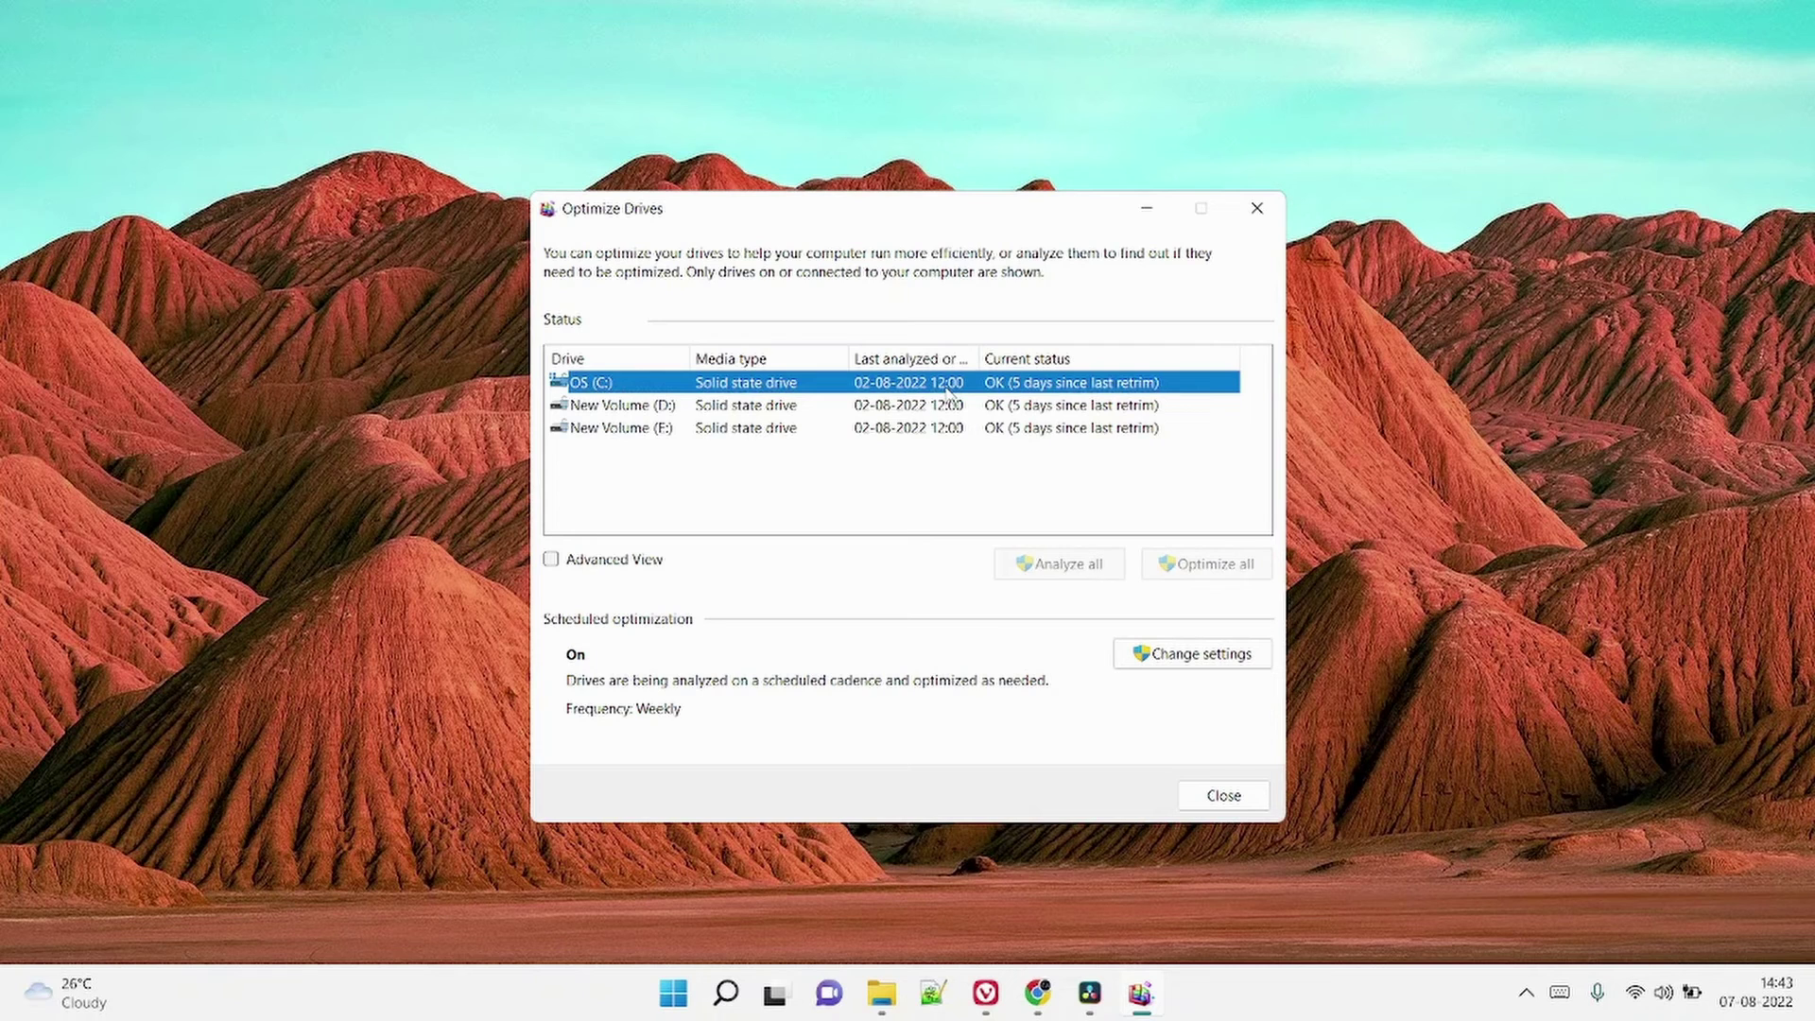
left_click(696, 408)
left_click(764, 433)
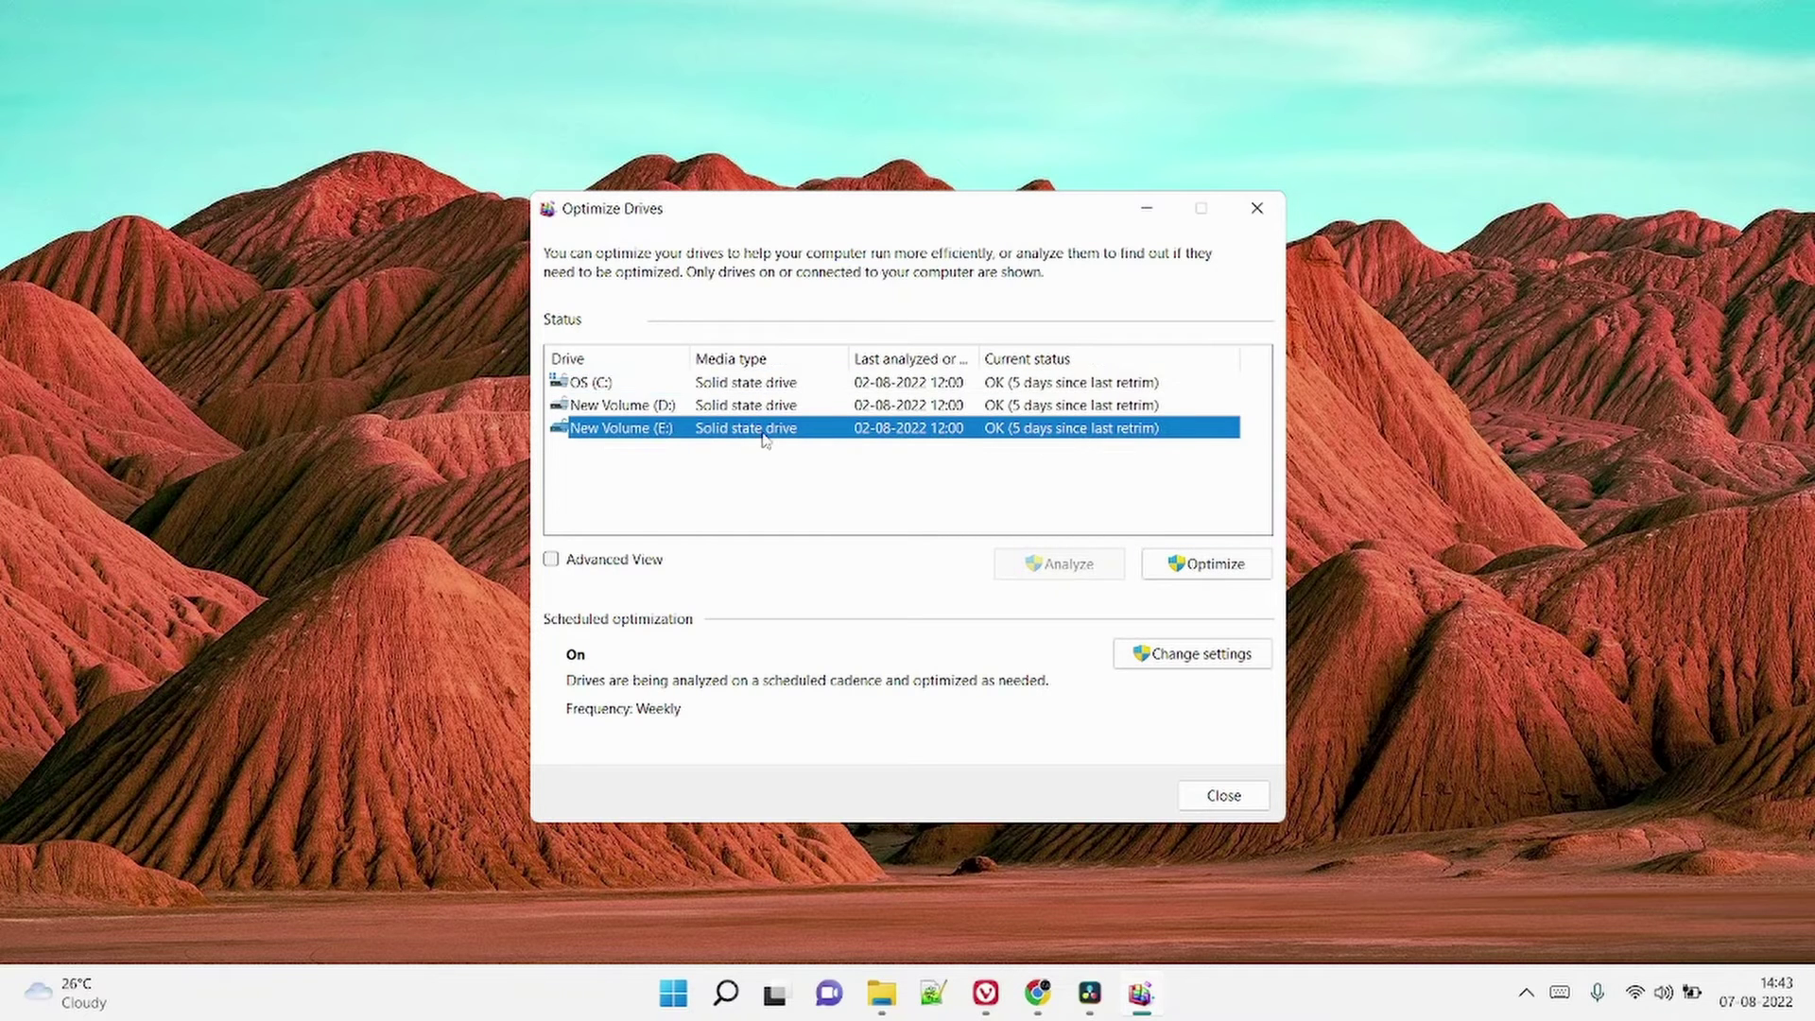
left_click(824, 408)
left_click(808, 385)
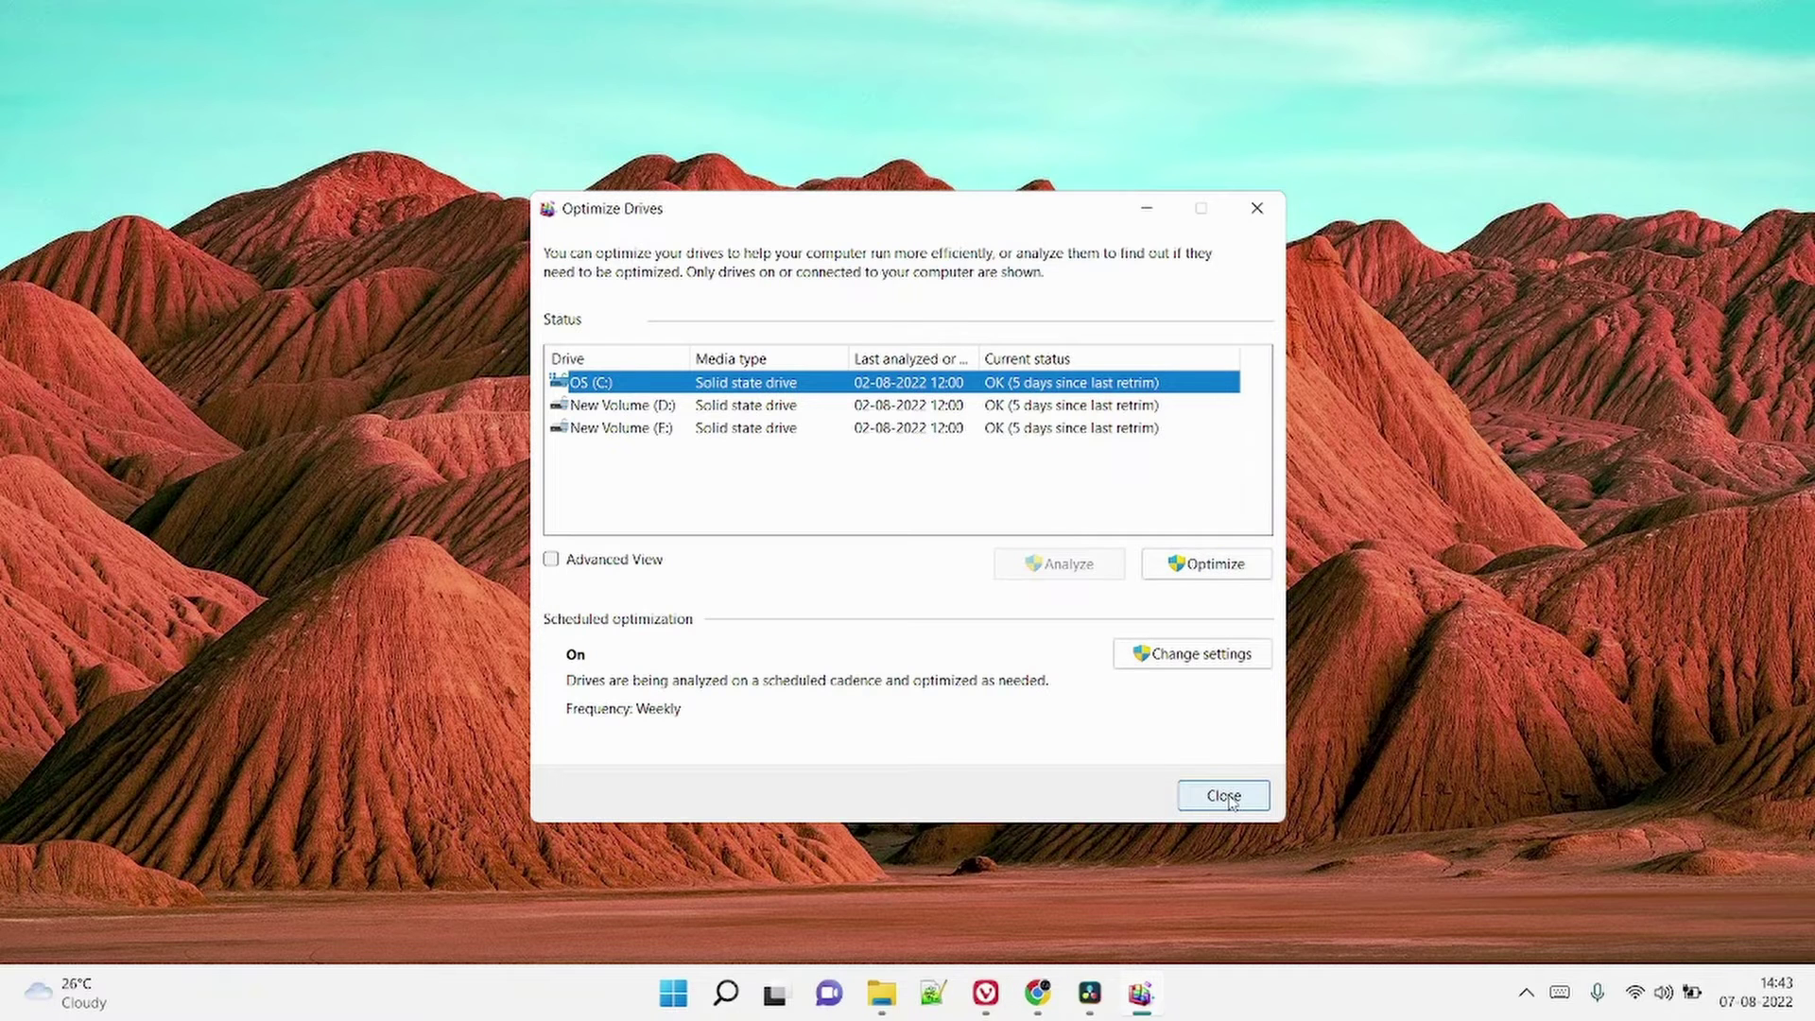
left_click(1208, 565)
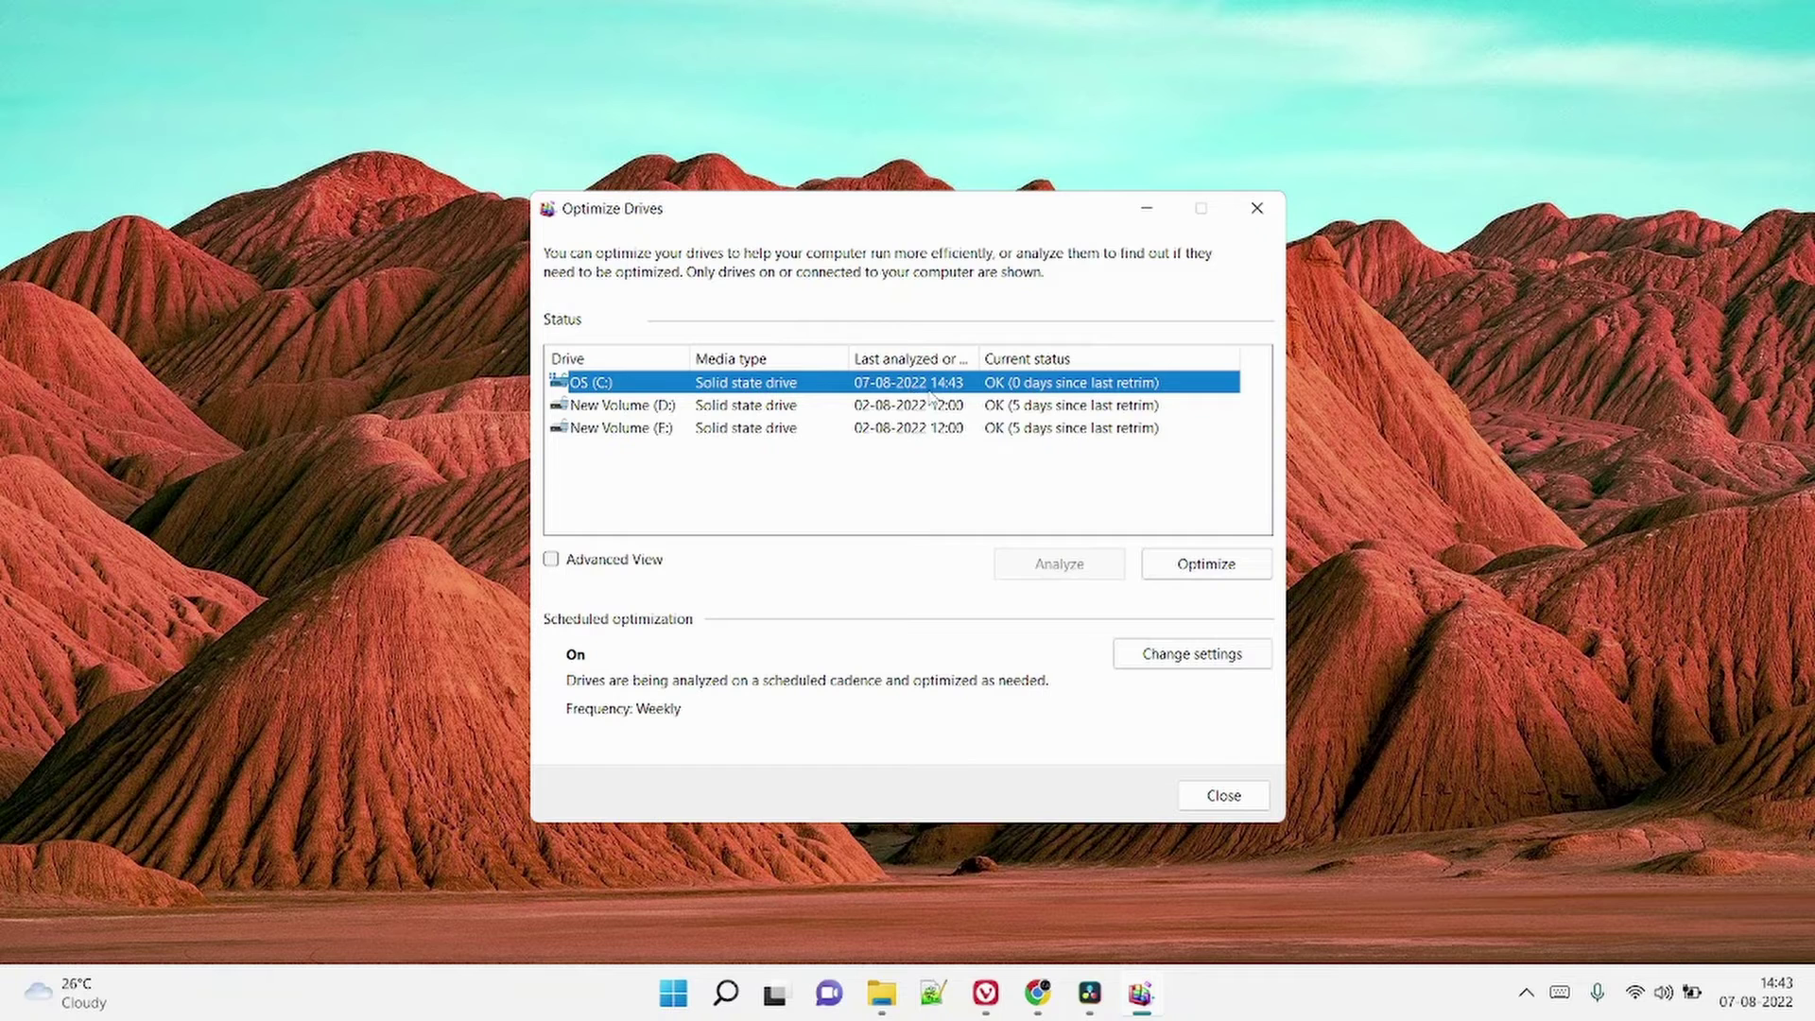
left_click(1007, 405)
left_click(1019, 428)
left_click(1222, 796)
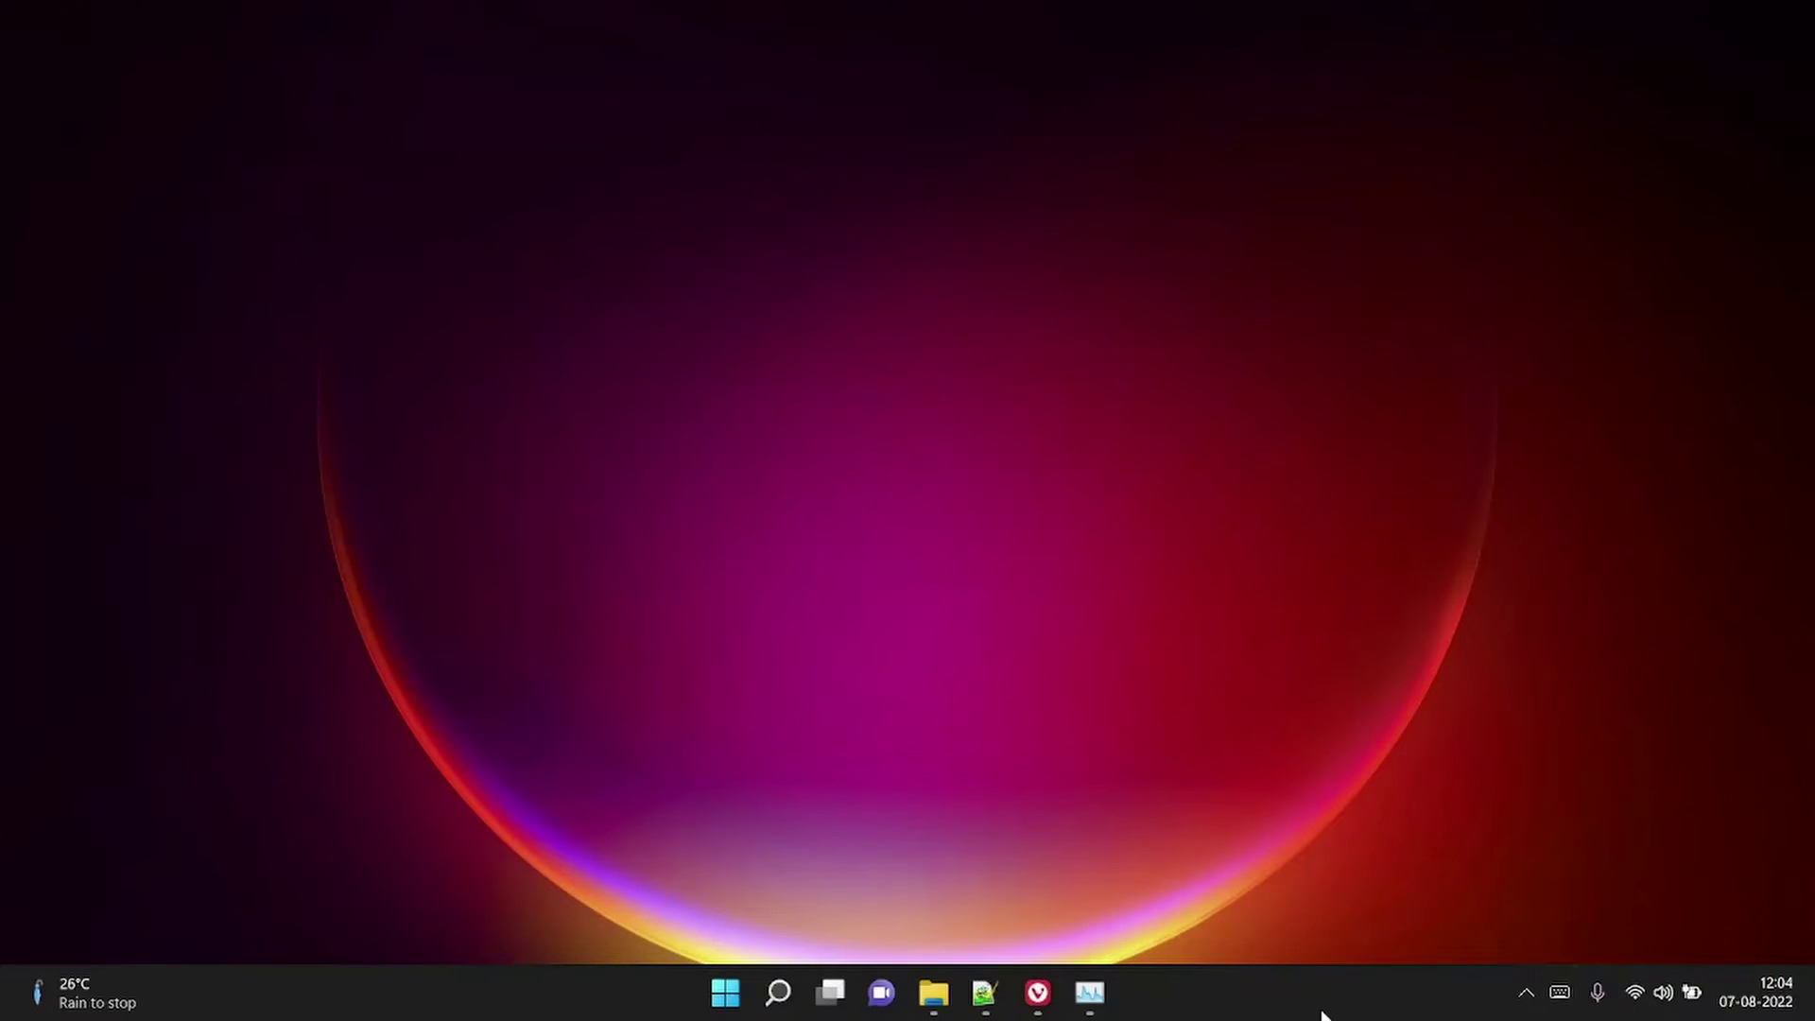
Open the account sign-in options in Settings and locate the option that automatically saves and restarts restartable apps.
right_click(734, 1002)
left_click(690, 747)
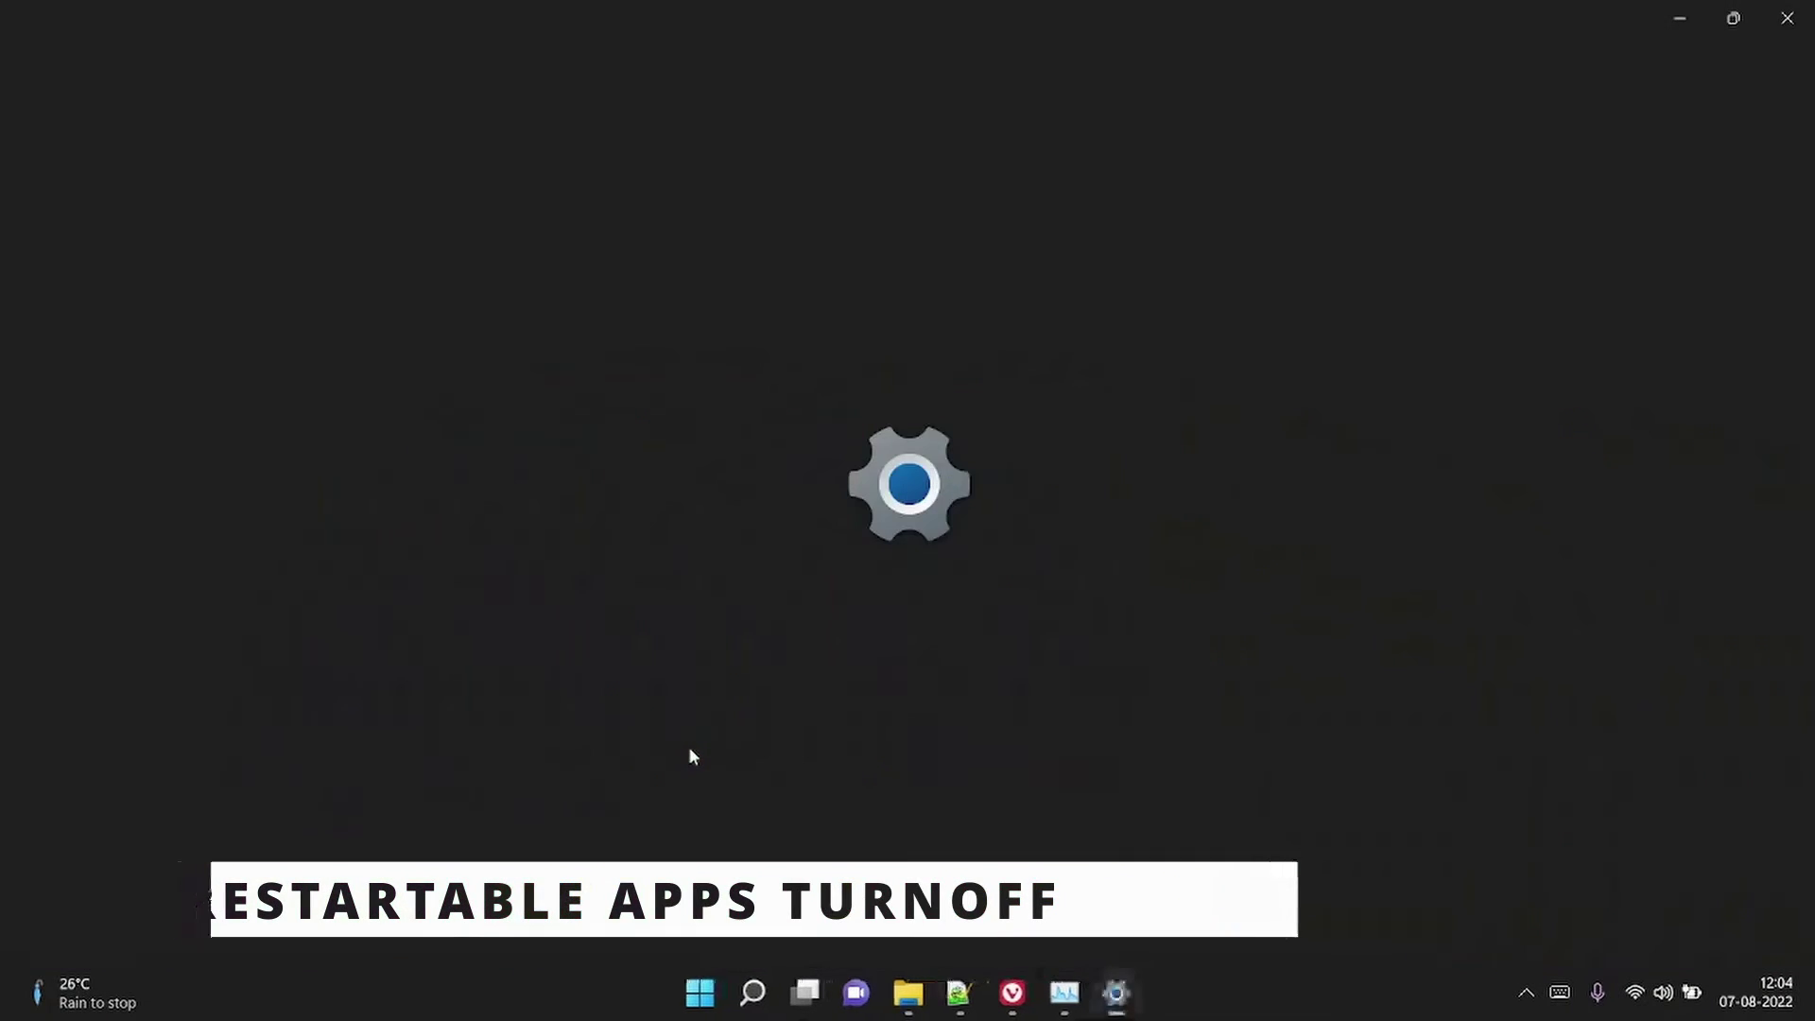
left_click(118, 492)
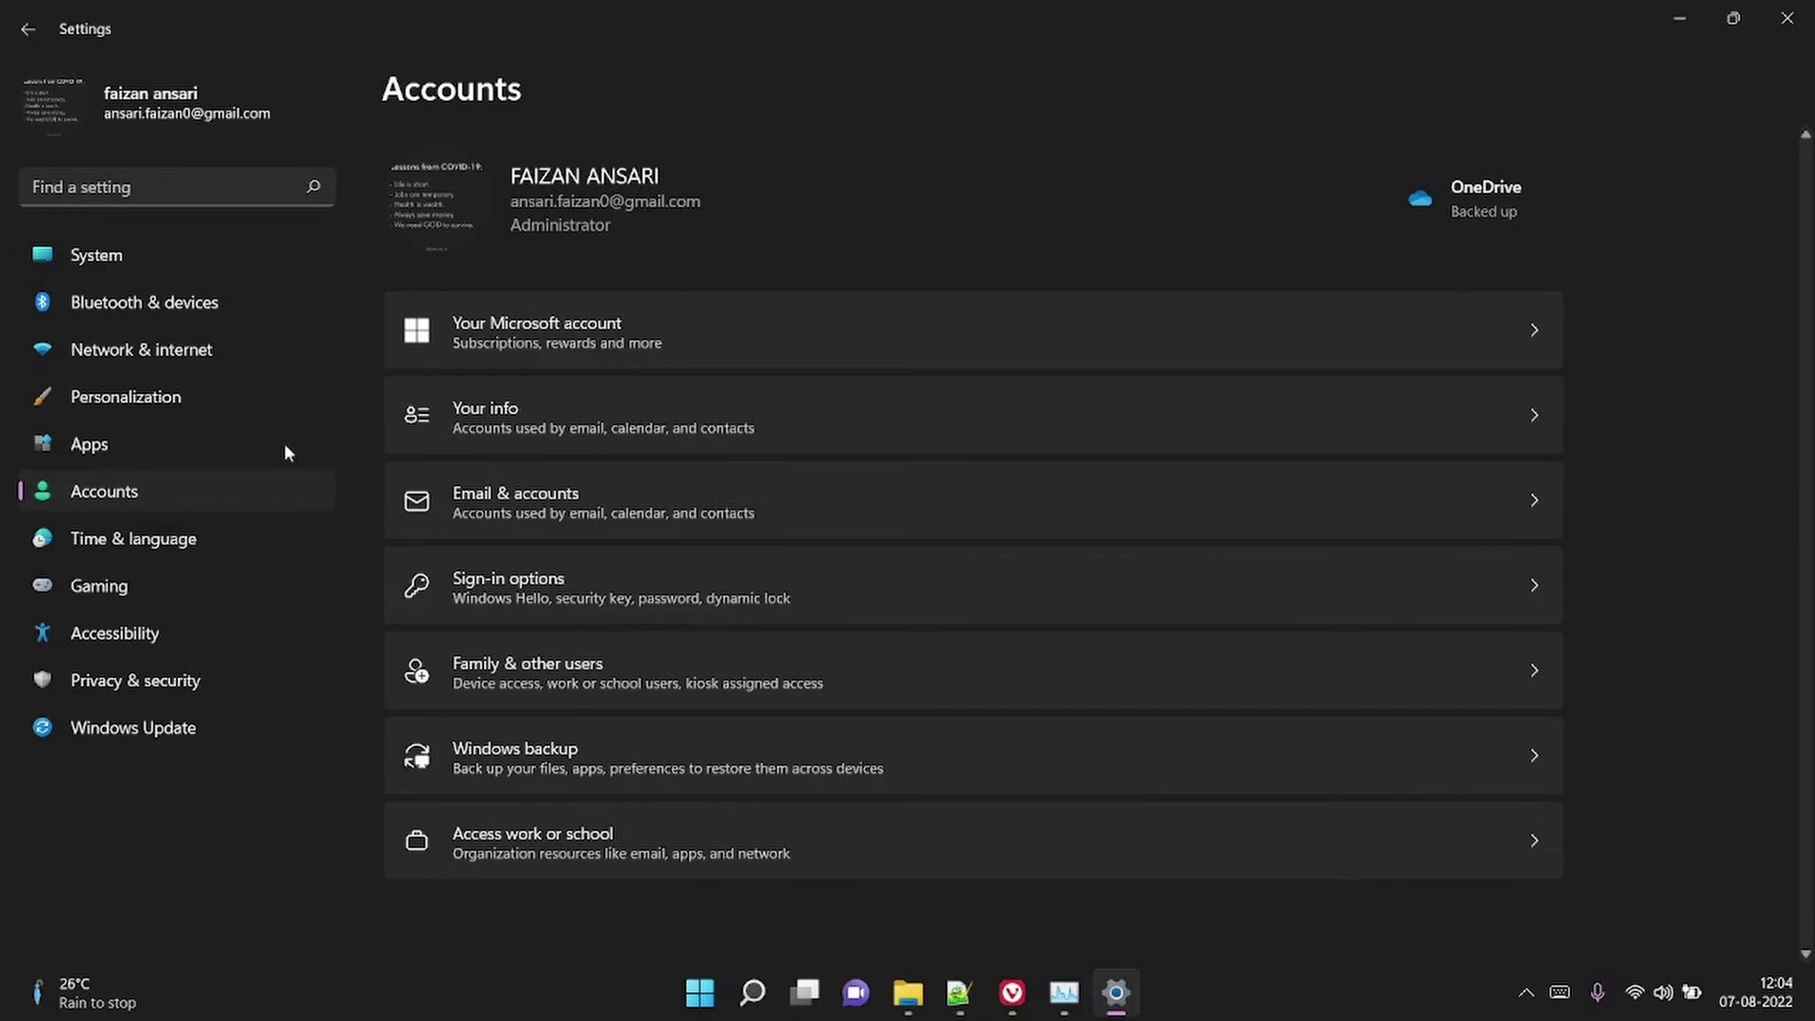
left_click(579, 580)
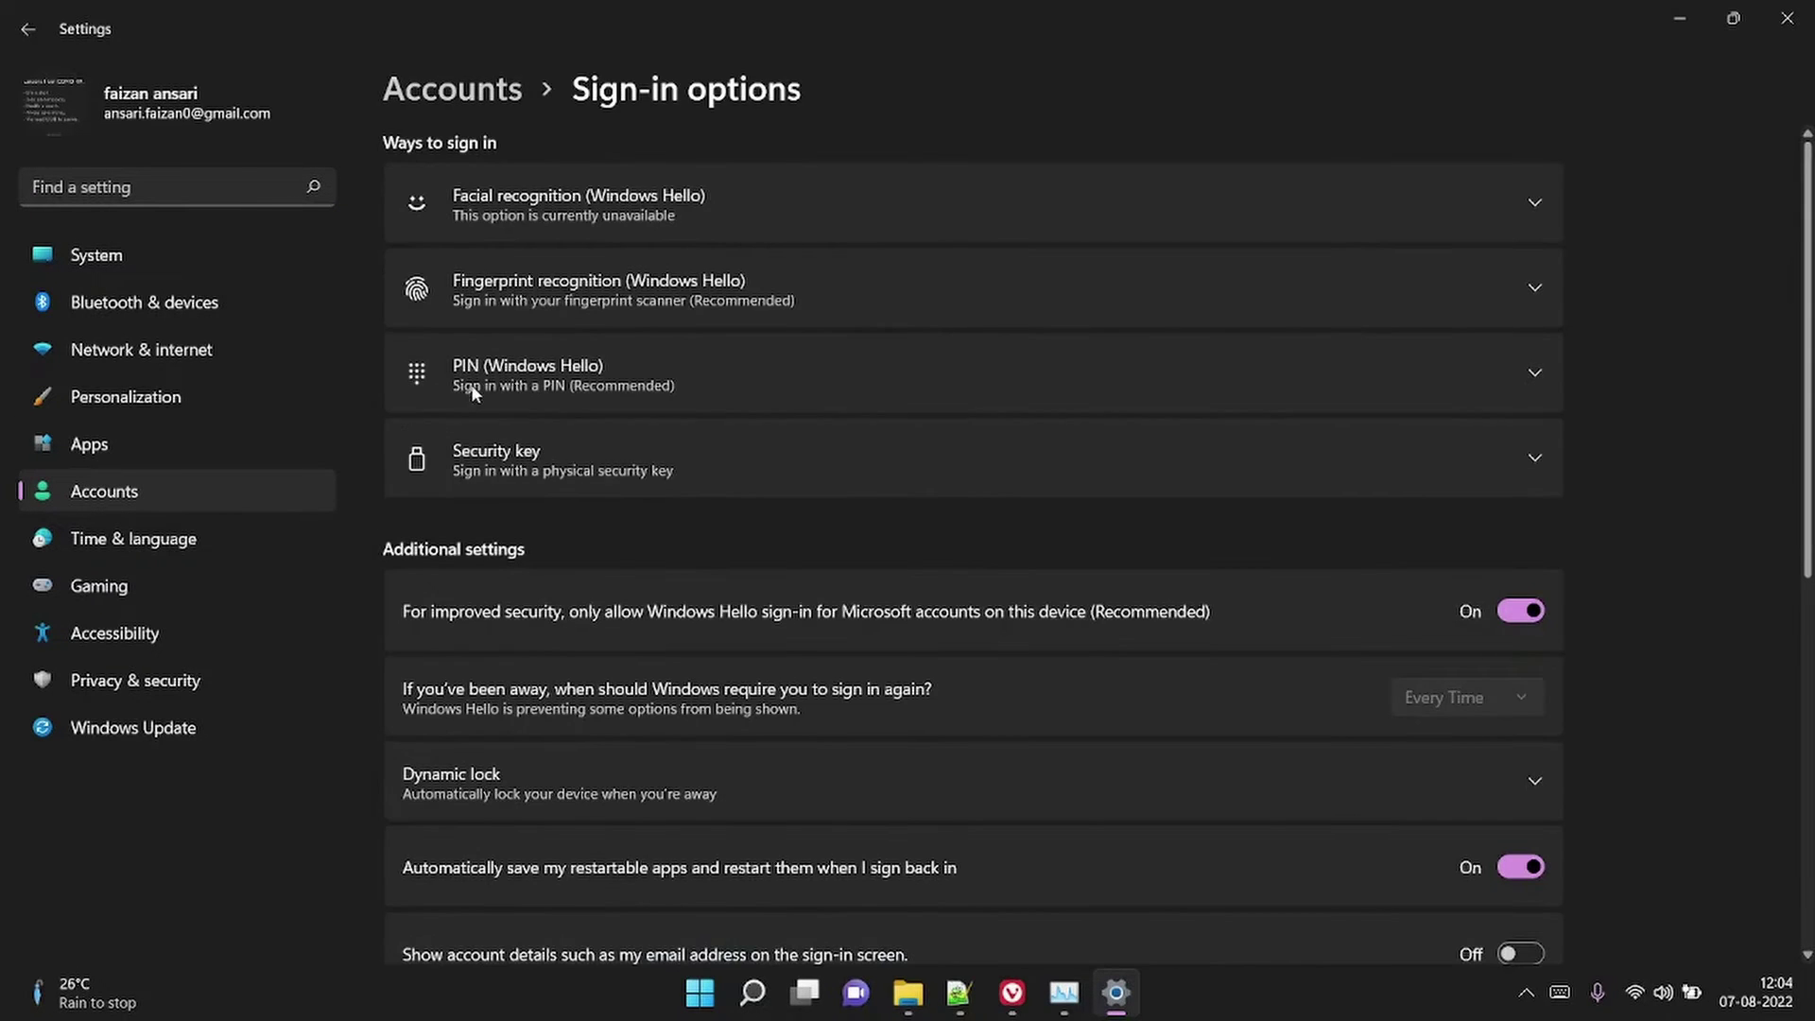
scroll(665, 768, "down", 5)
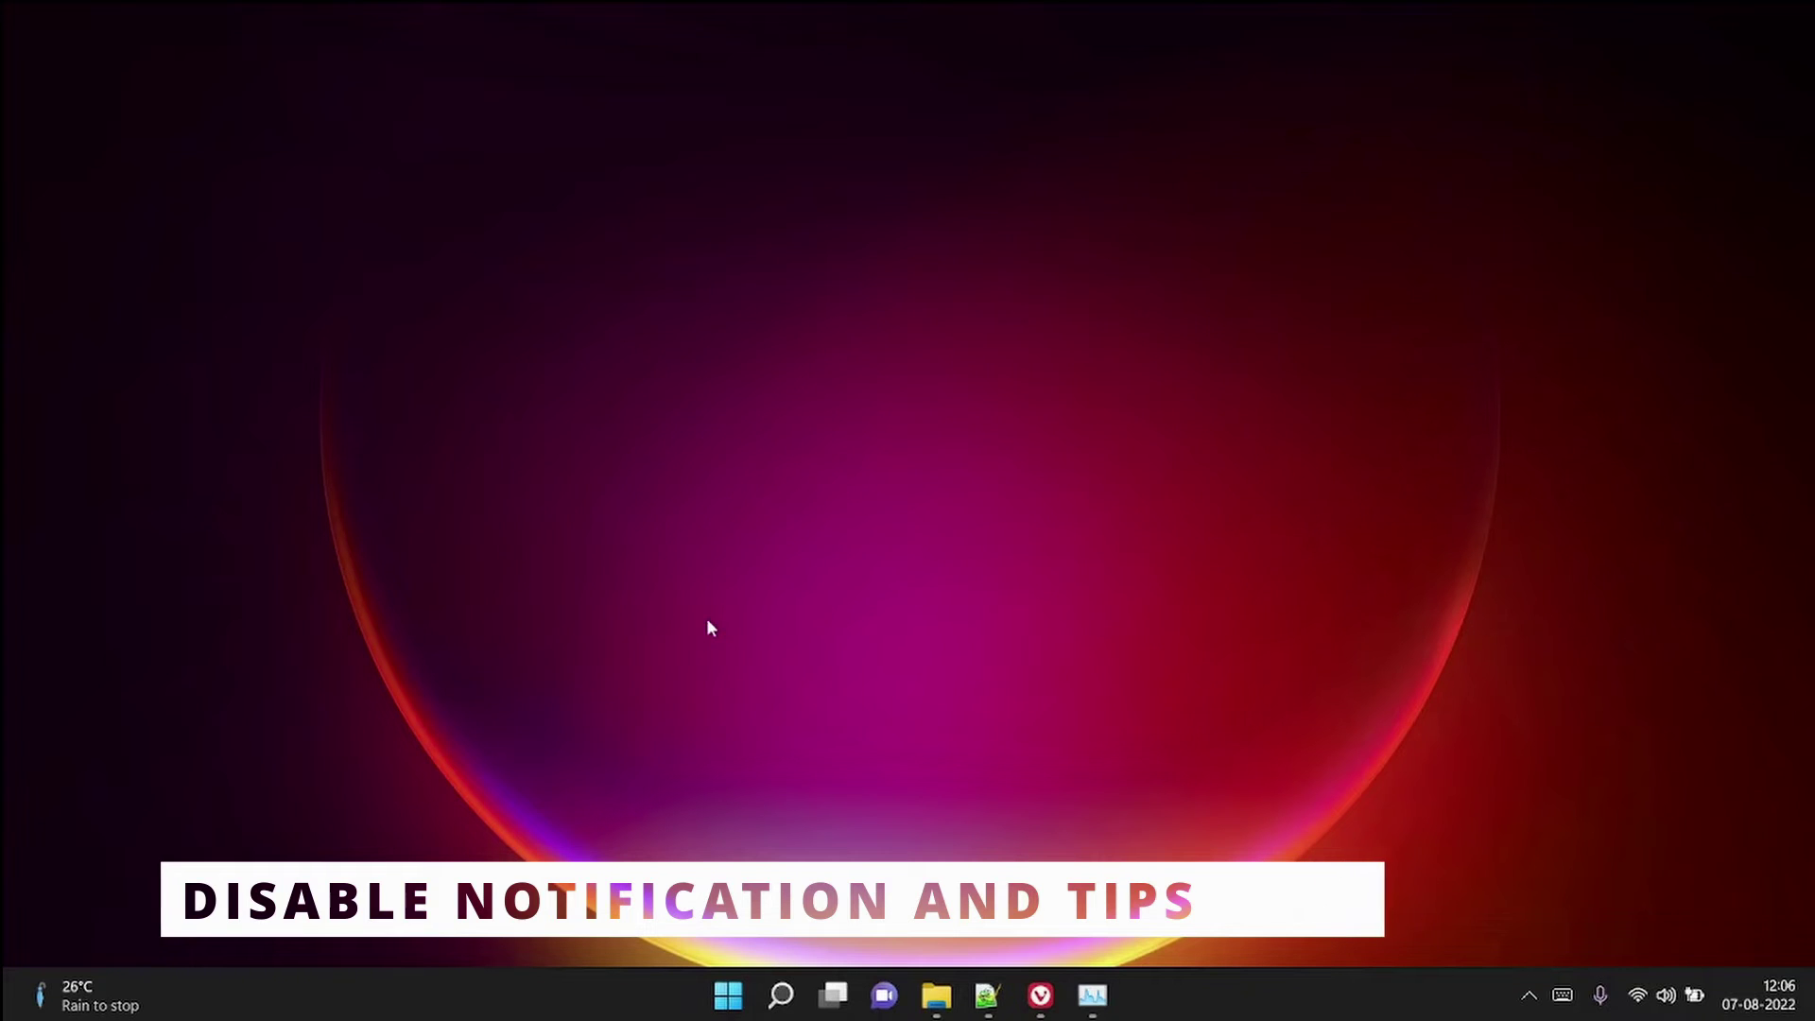
Open the system notification settings and review the app notification switches and the welcome, suggestion and tips options.
key("super+x")
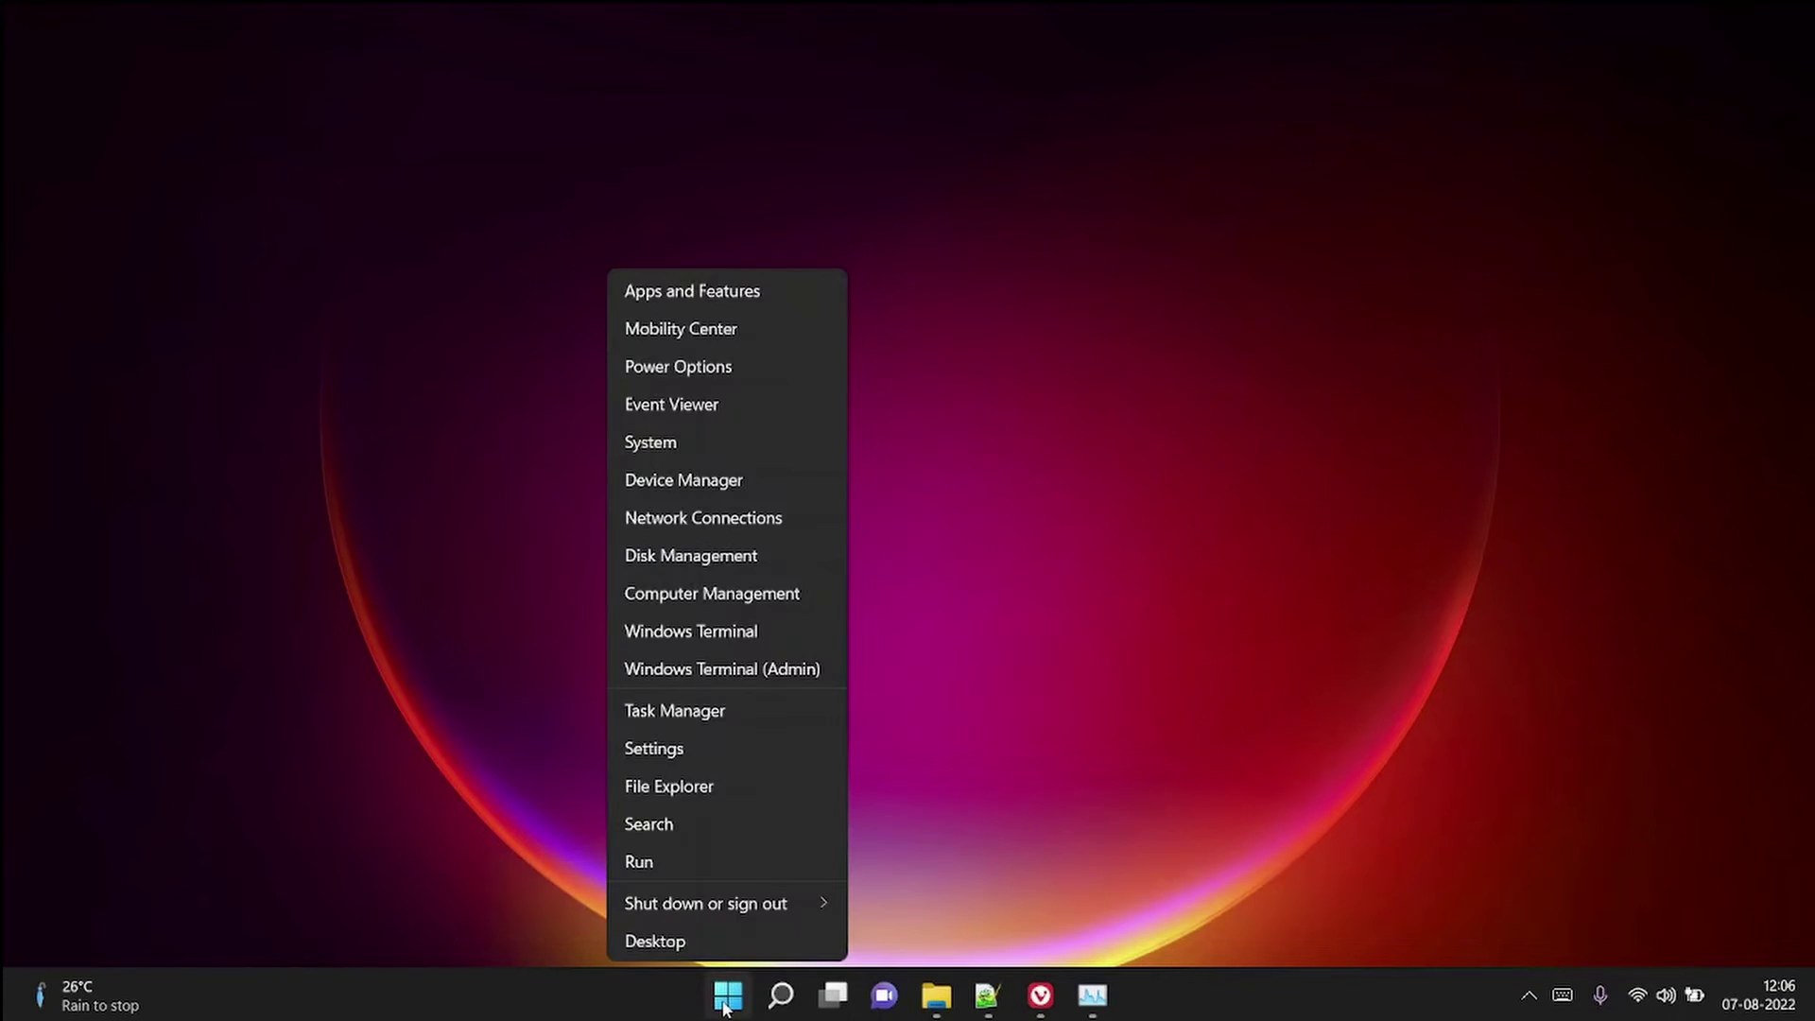
left_click(661, 752)
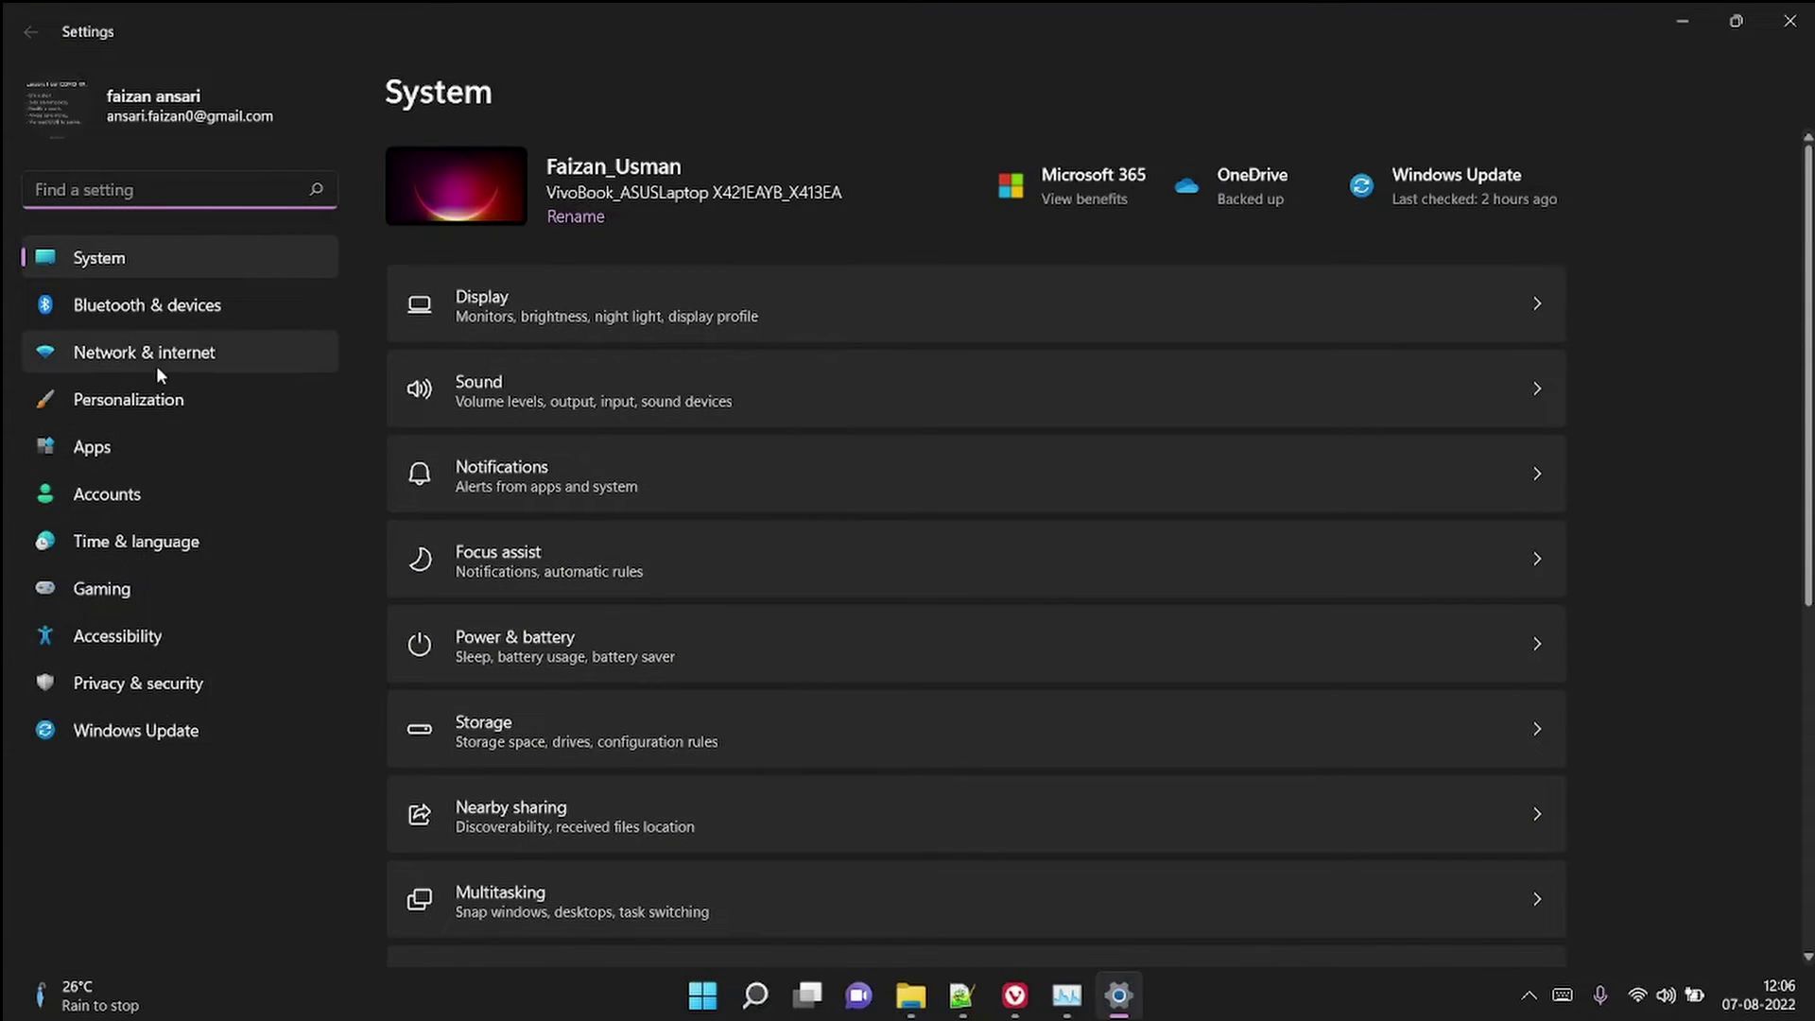
left_click(571, 478)
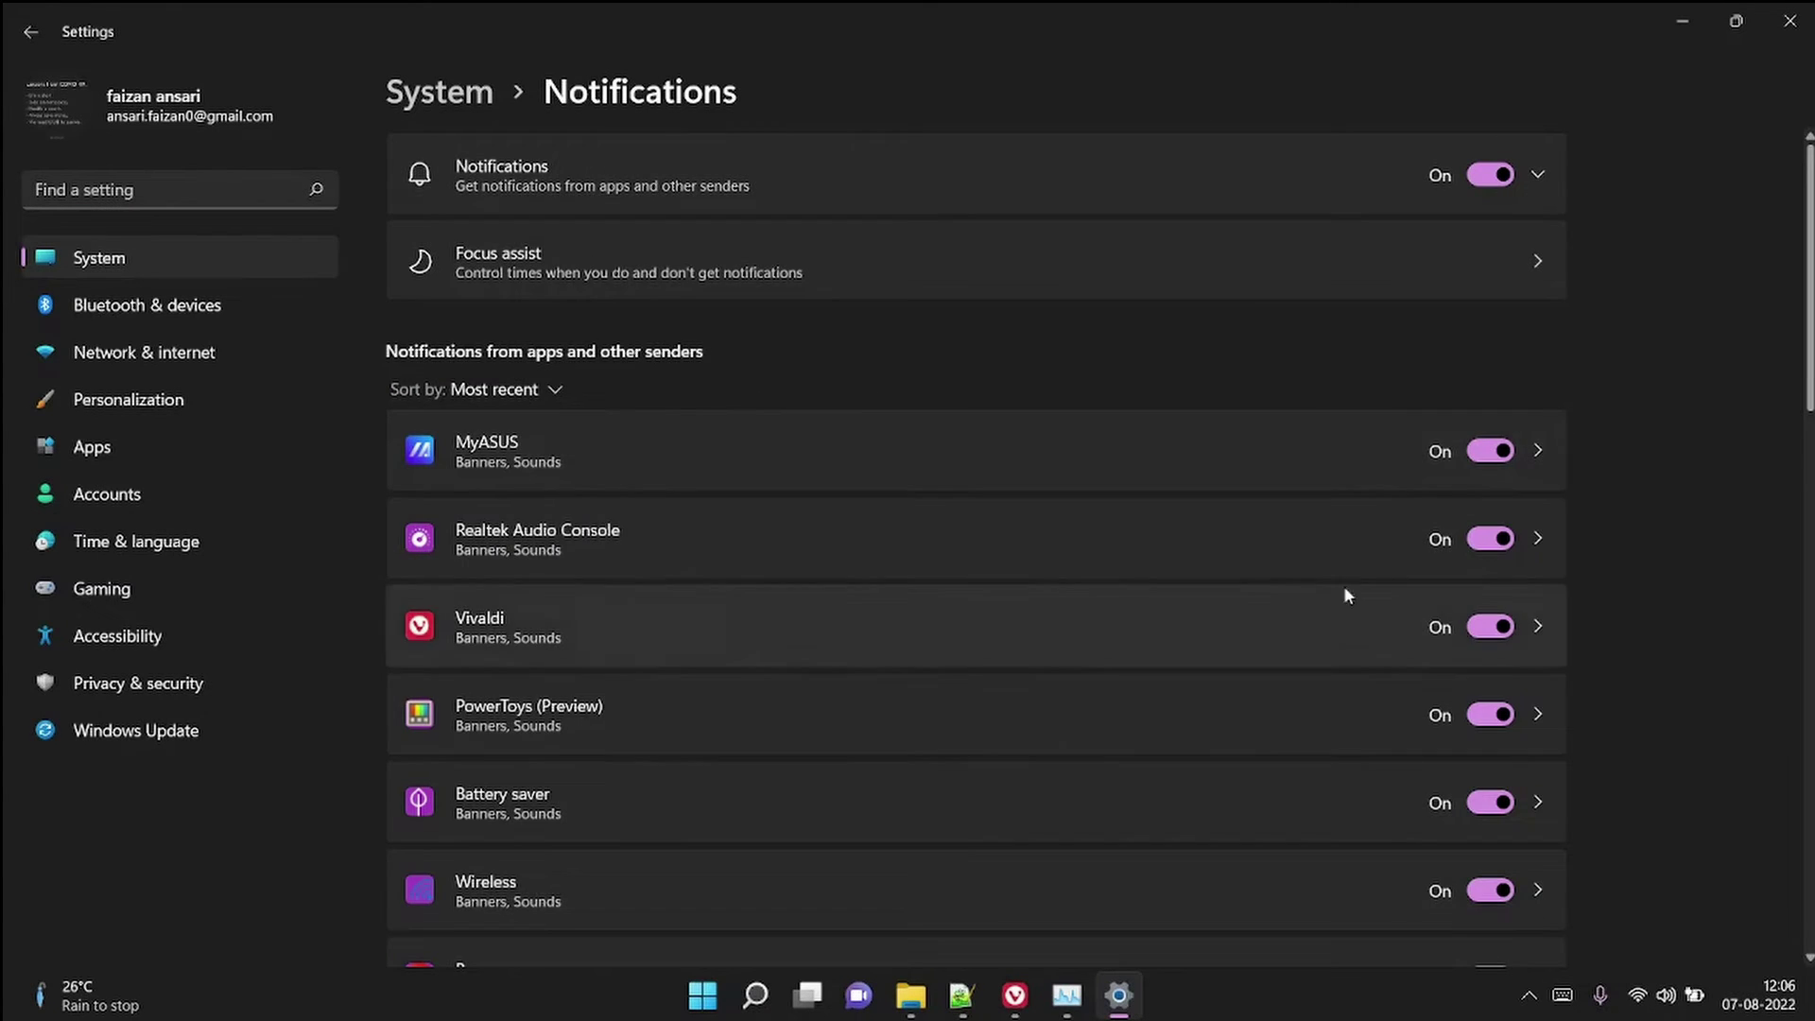
scroll(1366, 624, "down", 4)
scroll(1367, 619, "down", 8)
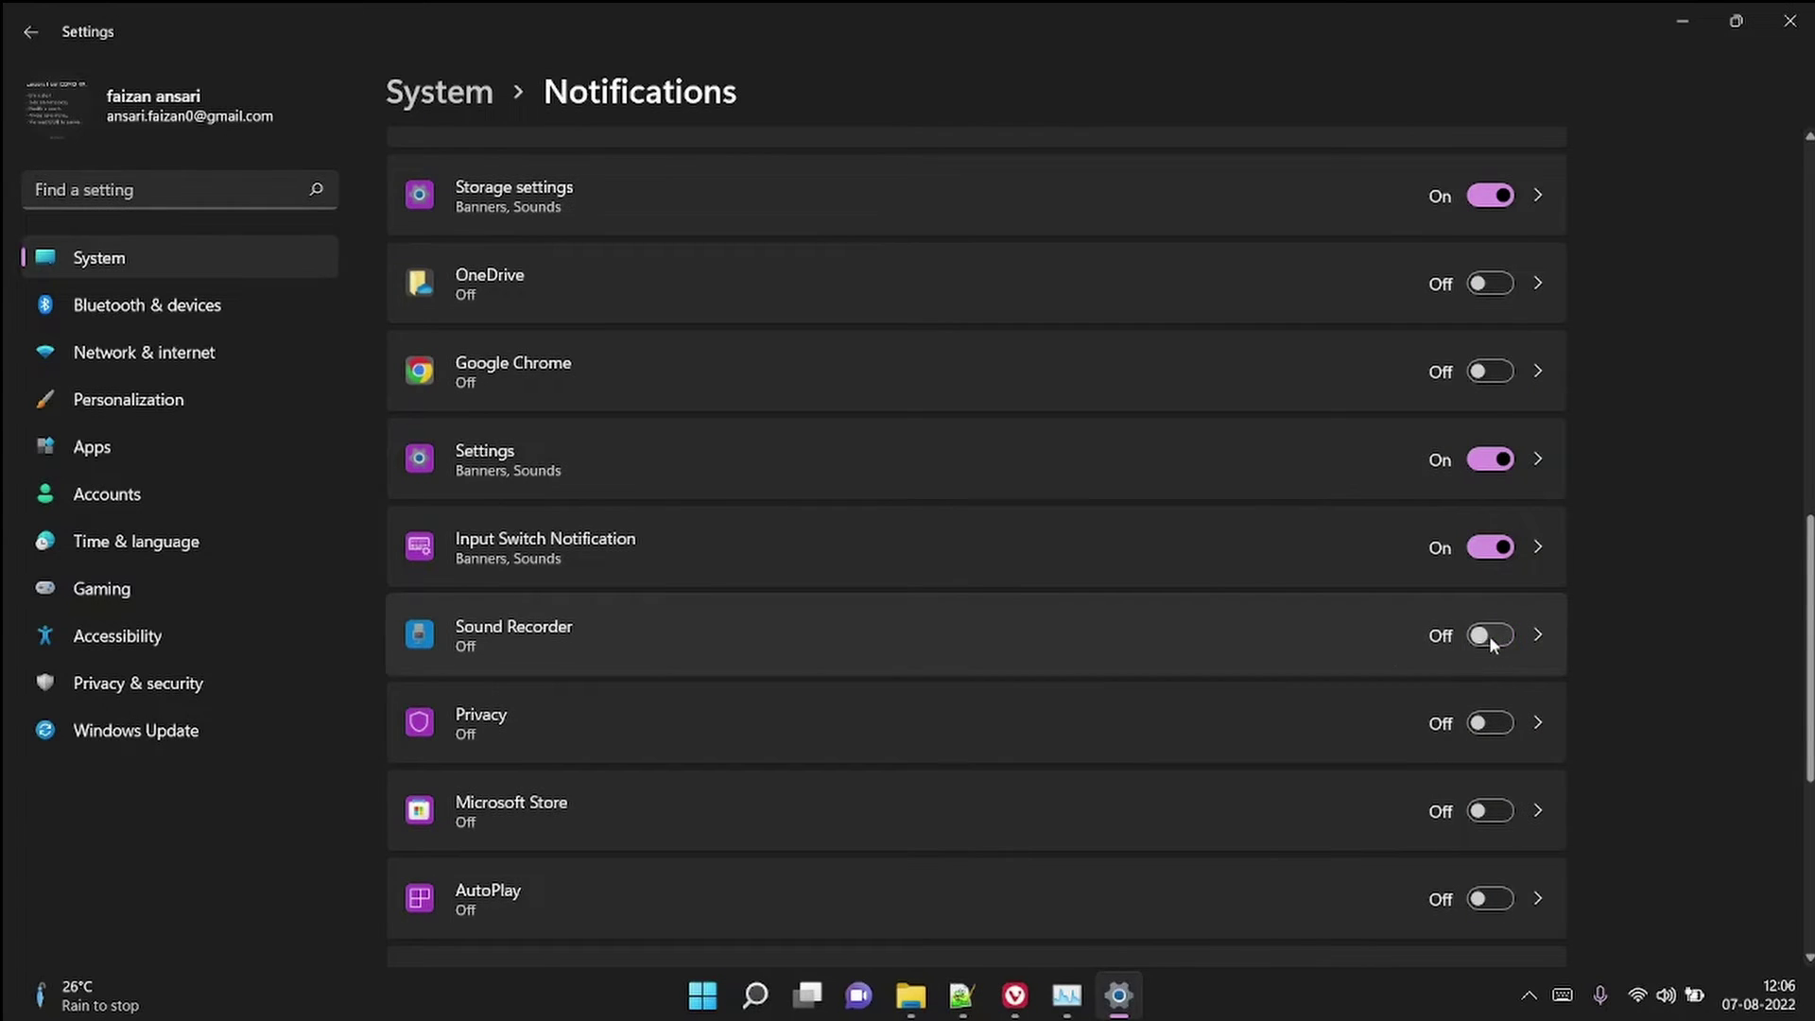
scroll(1012, 679, "down", 5)
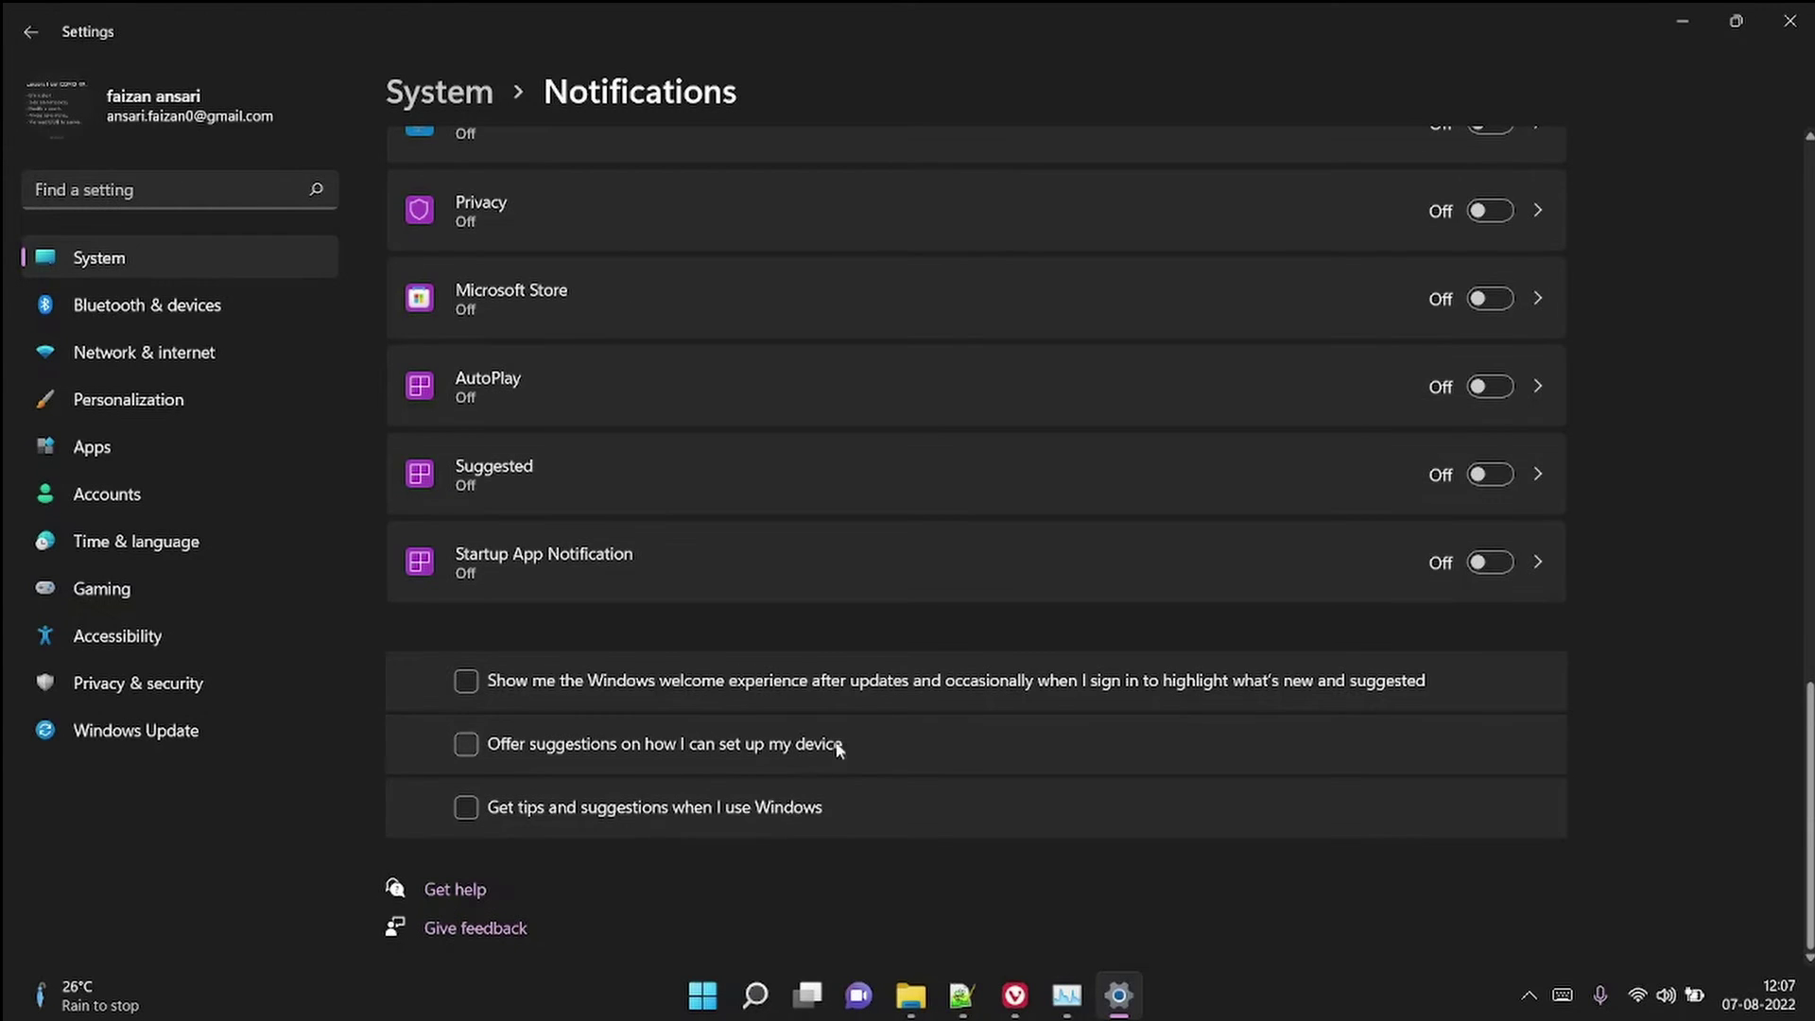
Turn off notifications from PowerToys (Preview) in the list of apps and other senders.
scroll(898, 642, "up", 10)
scroll(898, 643, "up", 1)
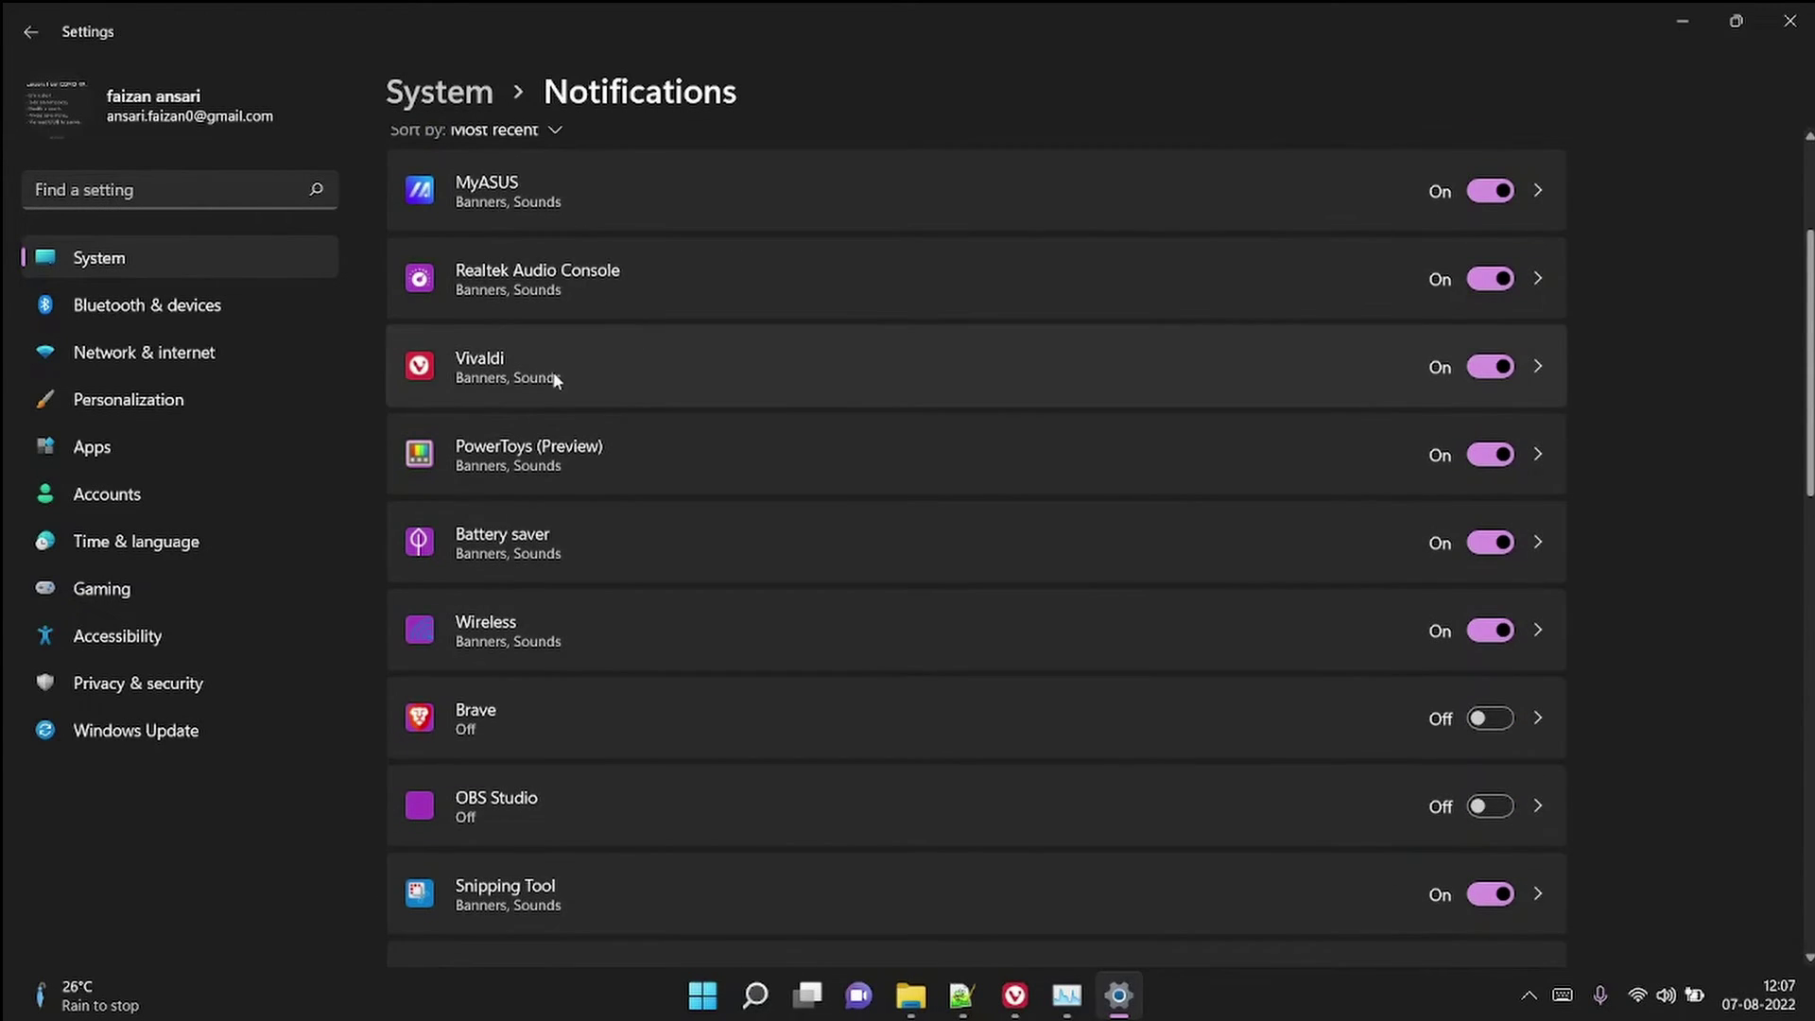
left_click(1488, 455)
scroll(934, 726, "up", 3)
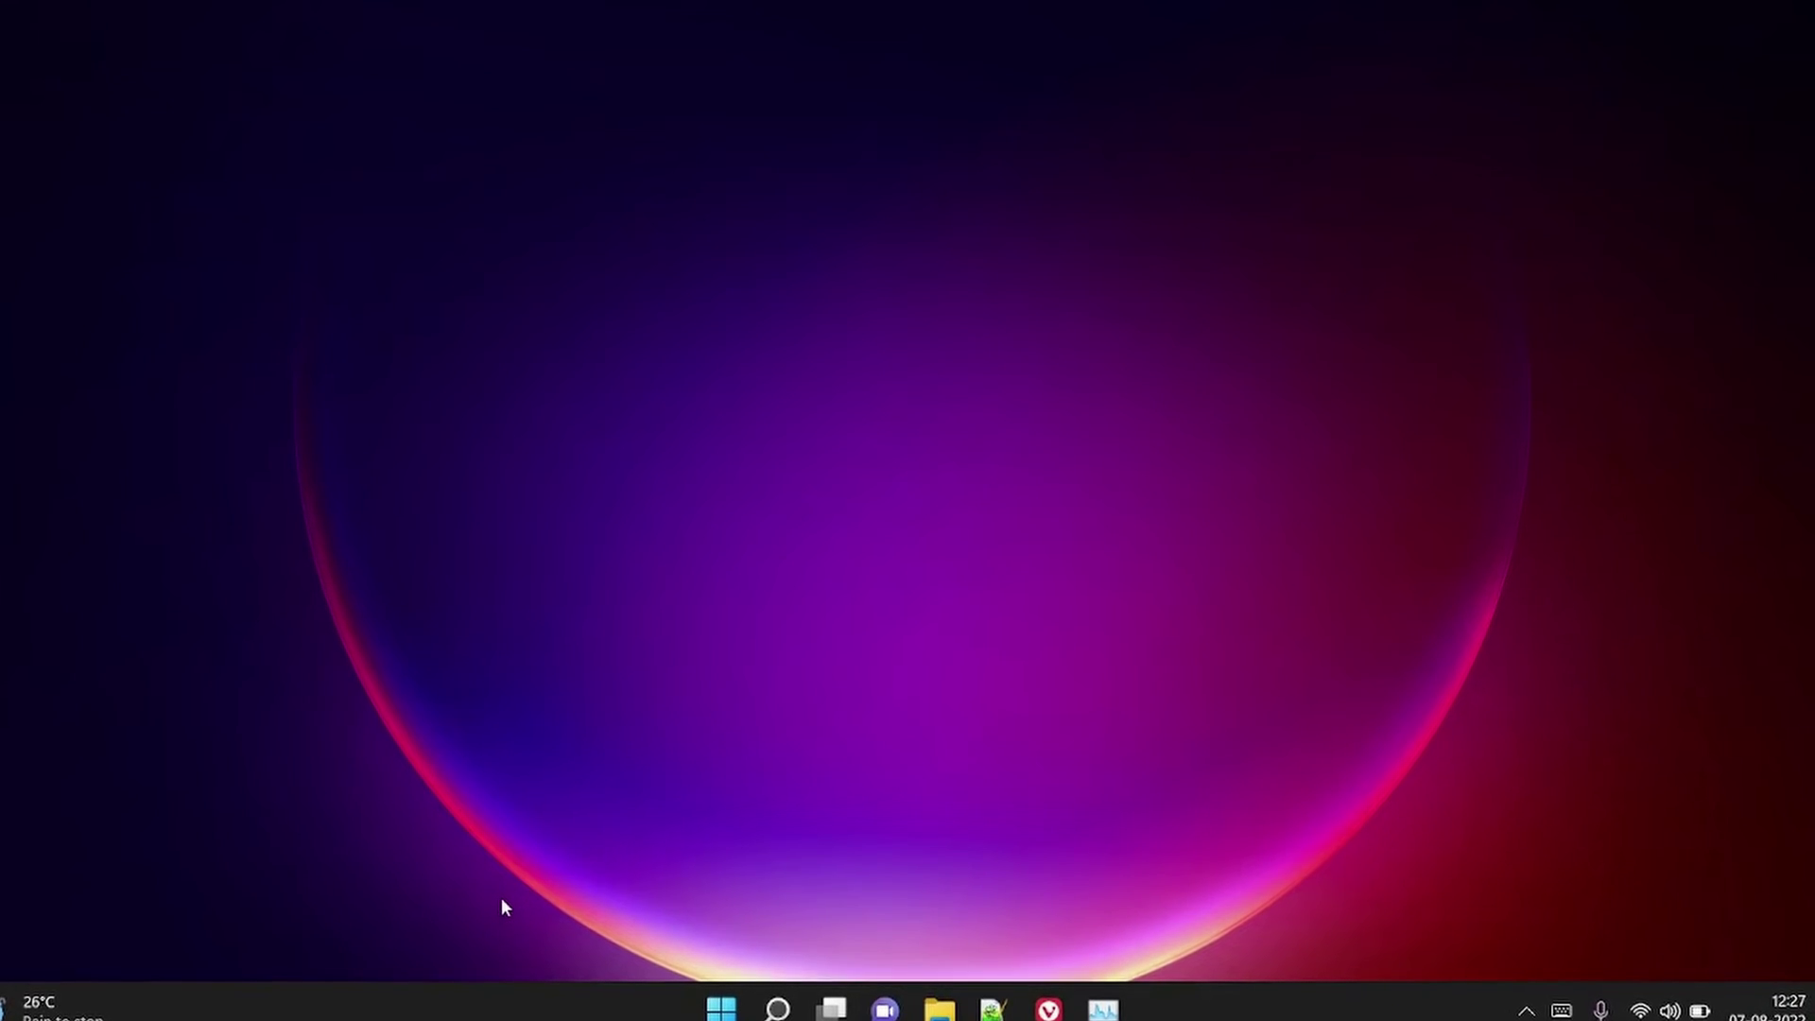
Search Windows for "isolat" and open the Core isolation settings.
right_click(720, 1008)
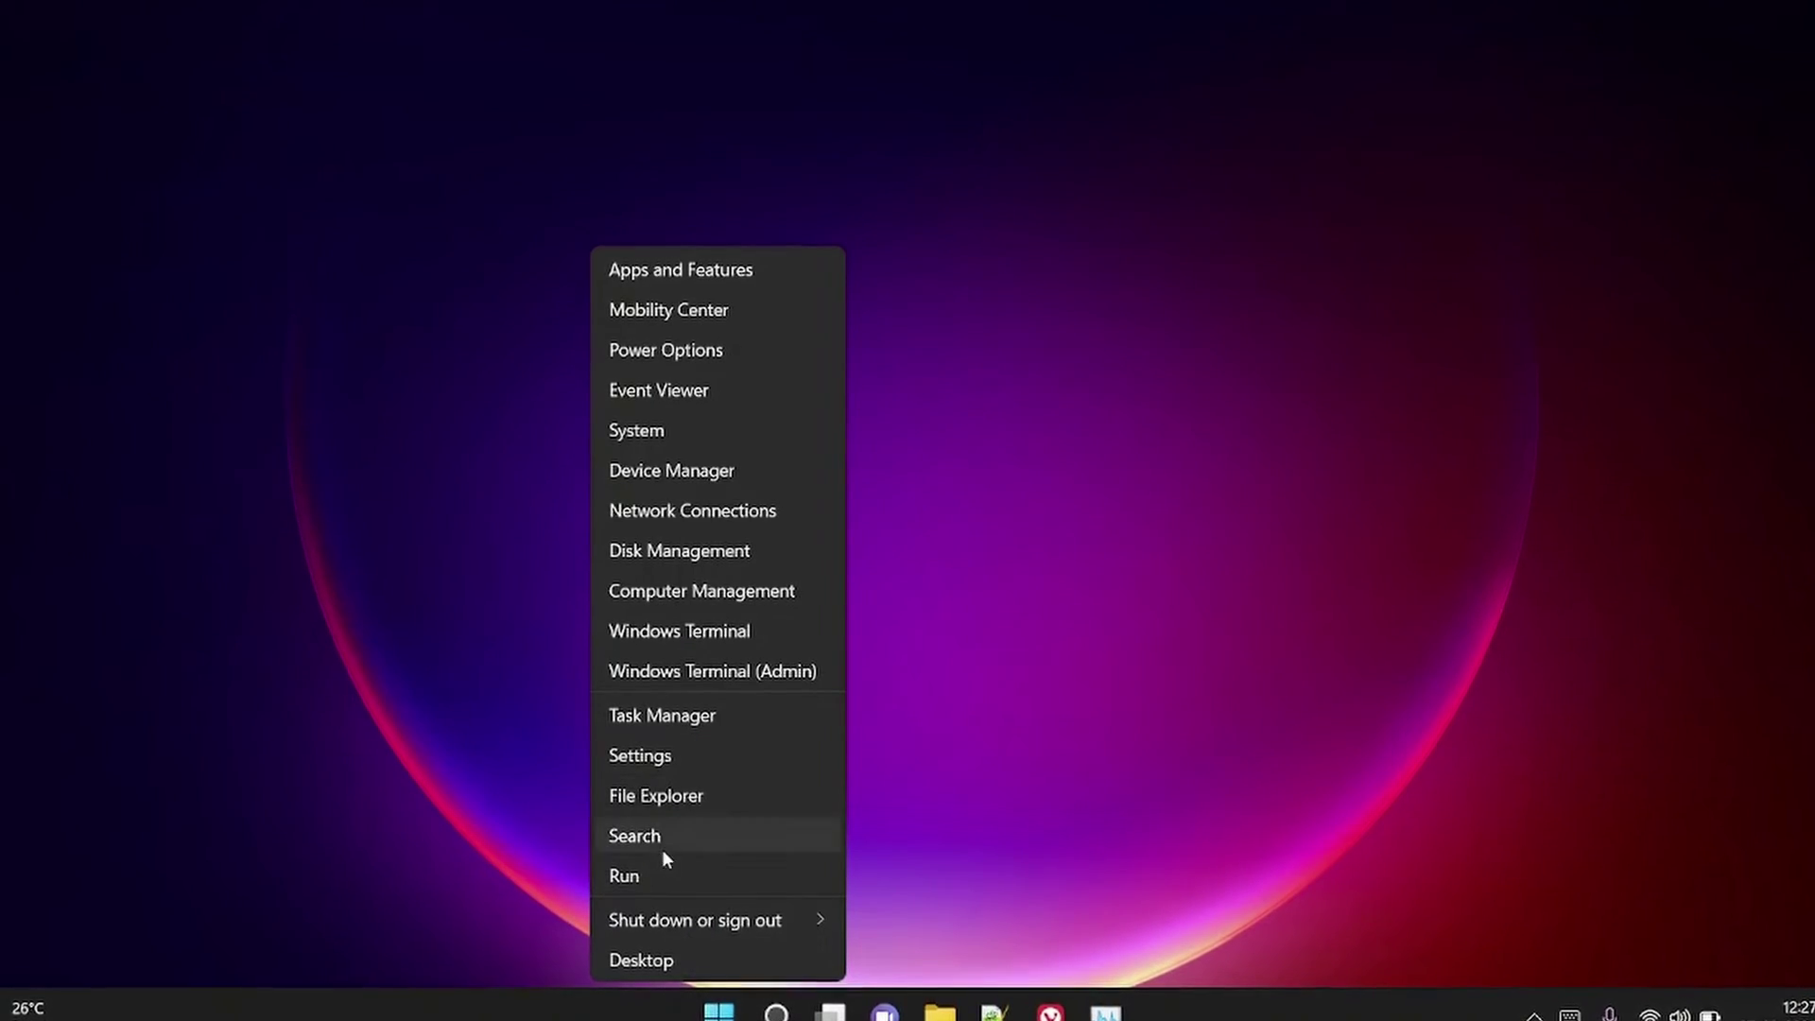
left_click(746, 960)
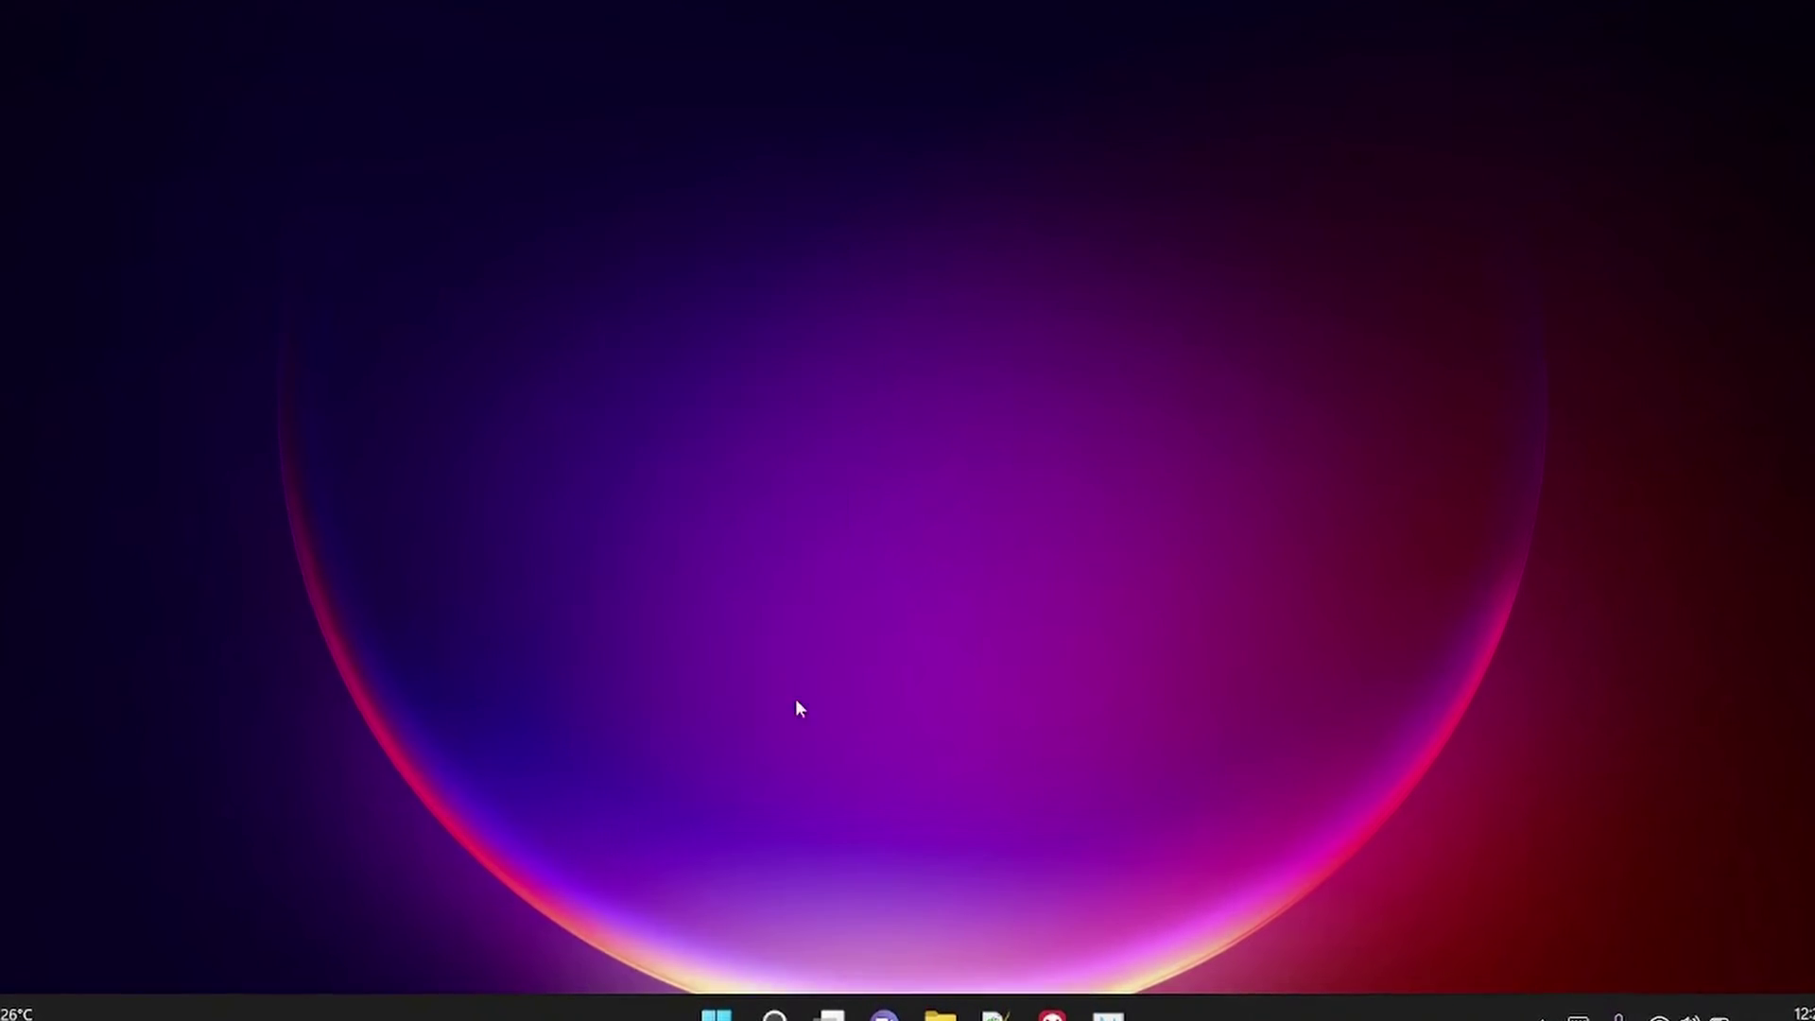
key("super+s")
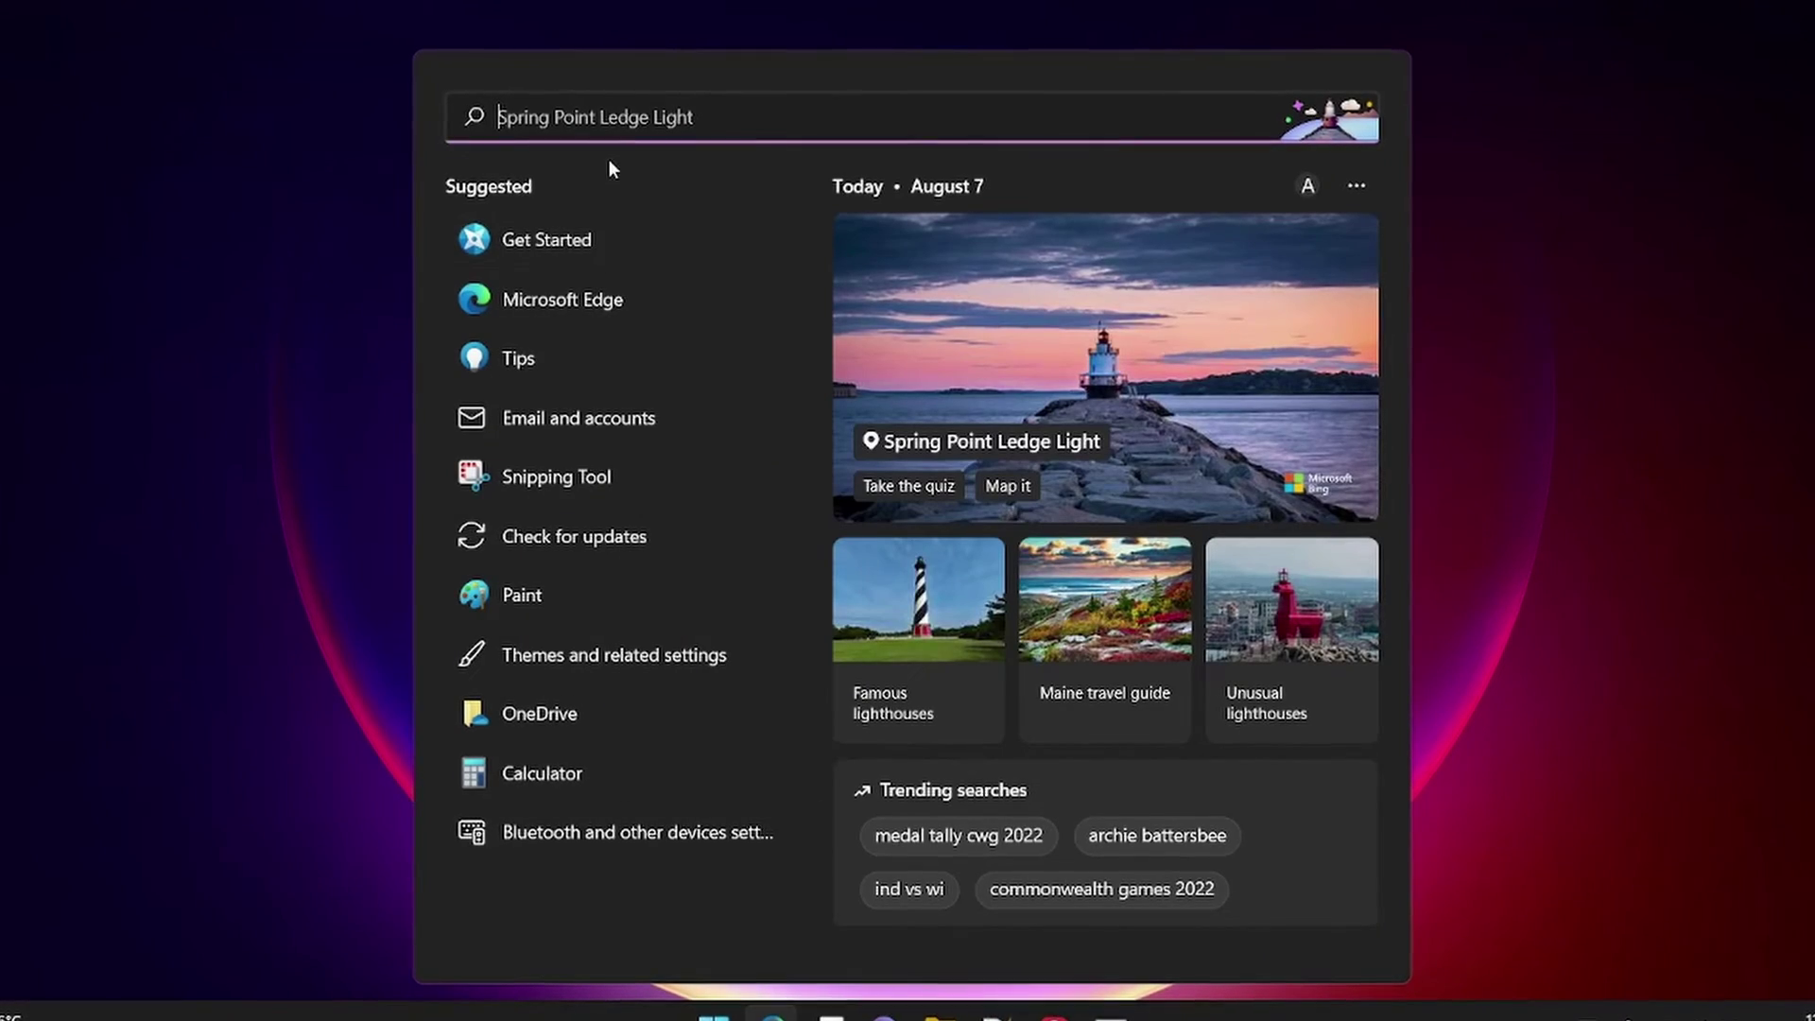
type("isolat")
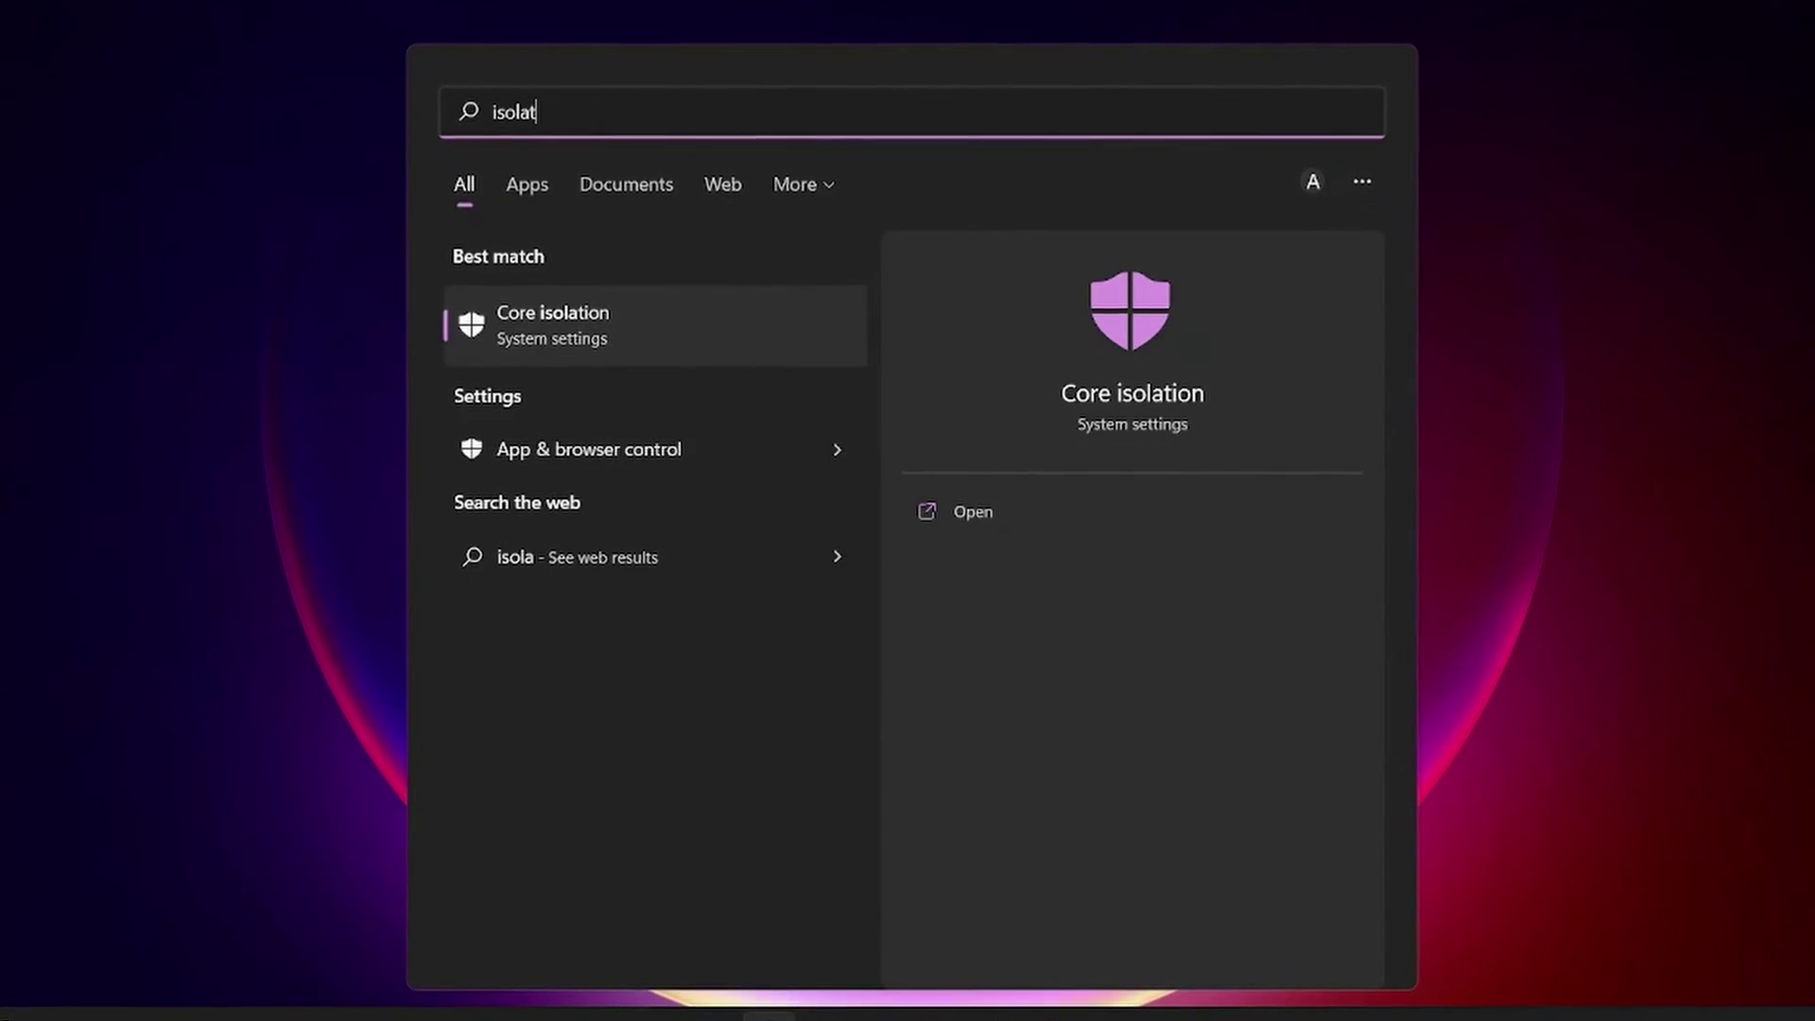
left_click(594, 340)
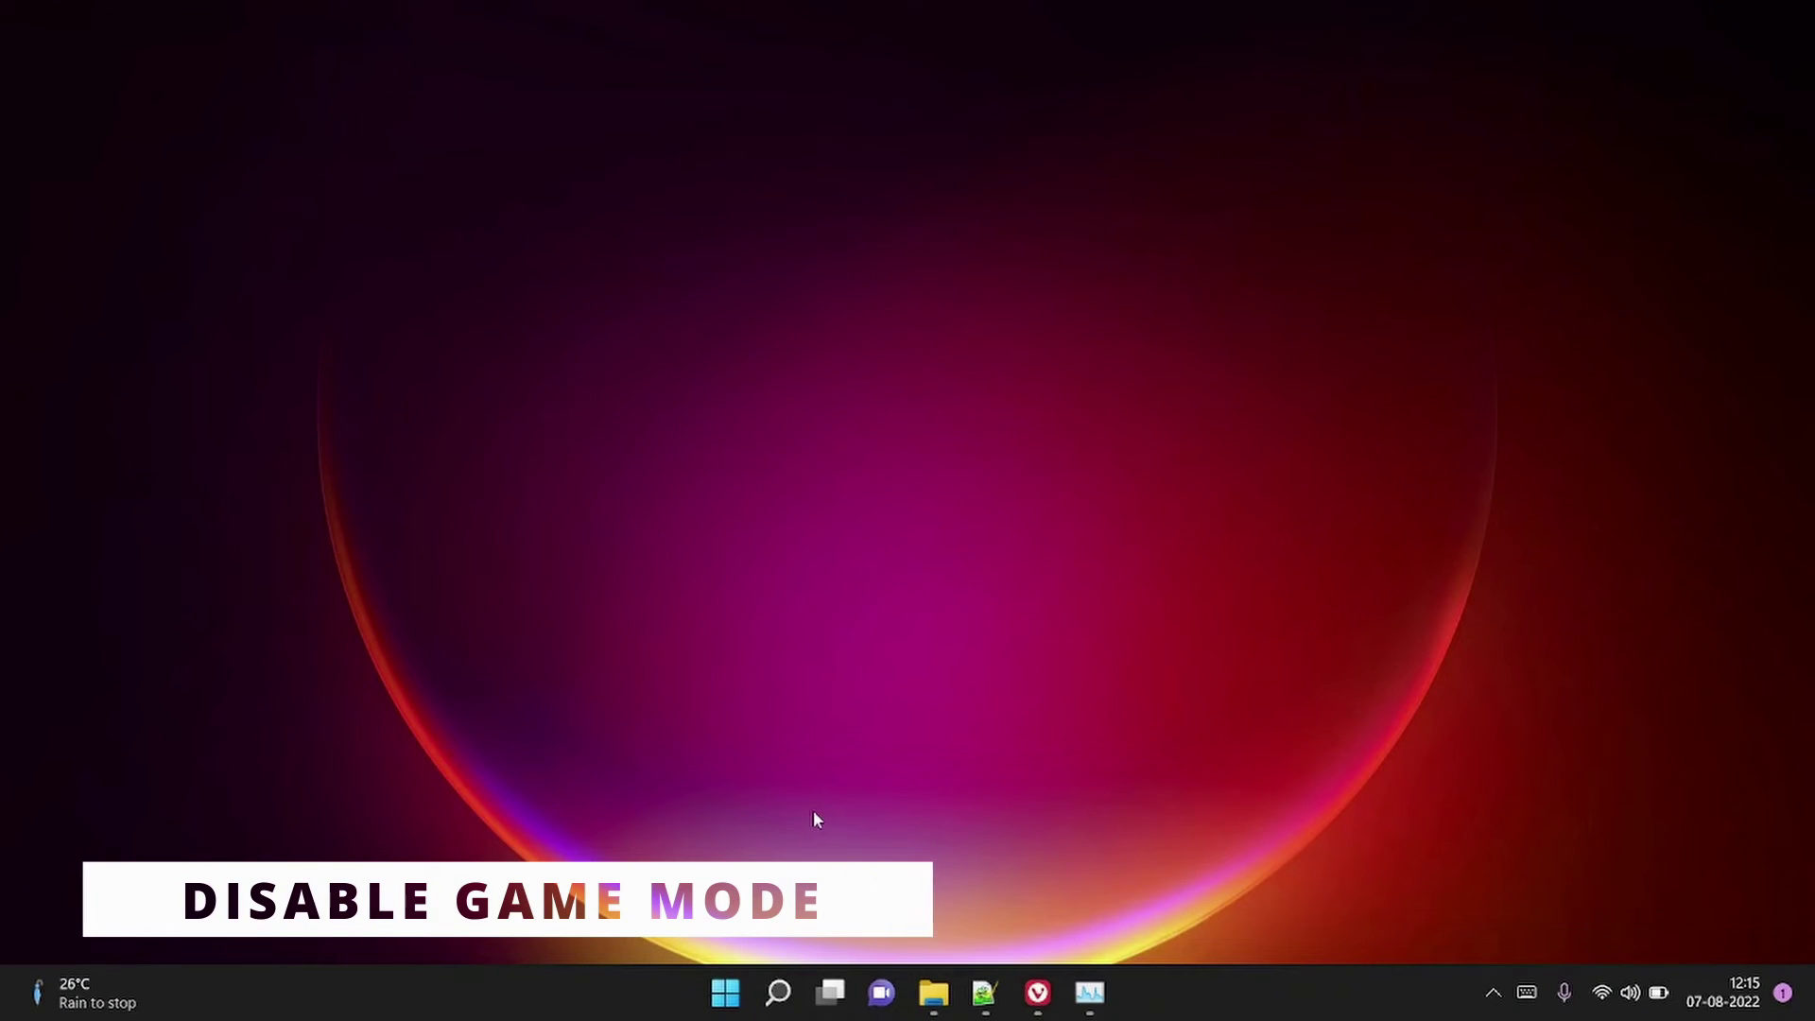
Open the Game Mode page in the Gaming settings, check the Game Mode switch, and close Settings.
right_click(717, 1006)
left_click(673, 741)
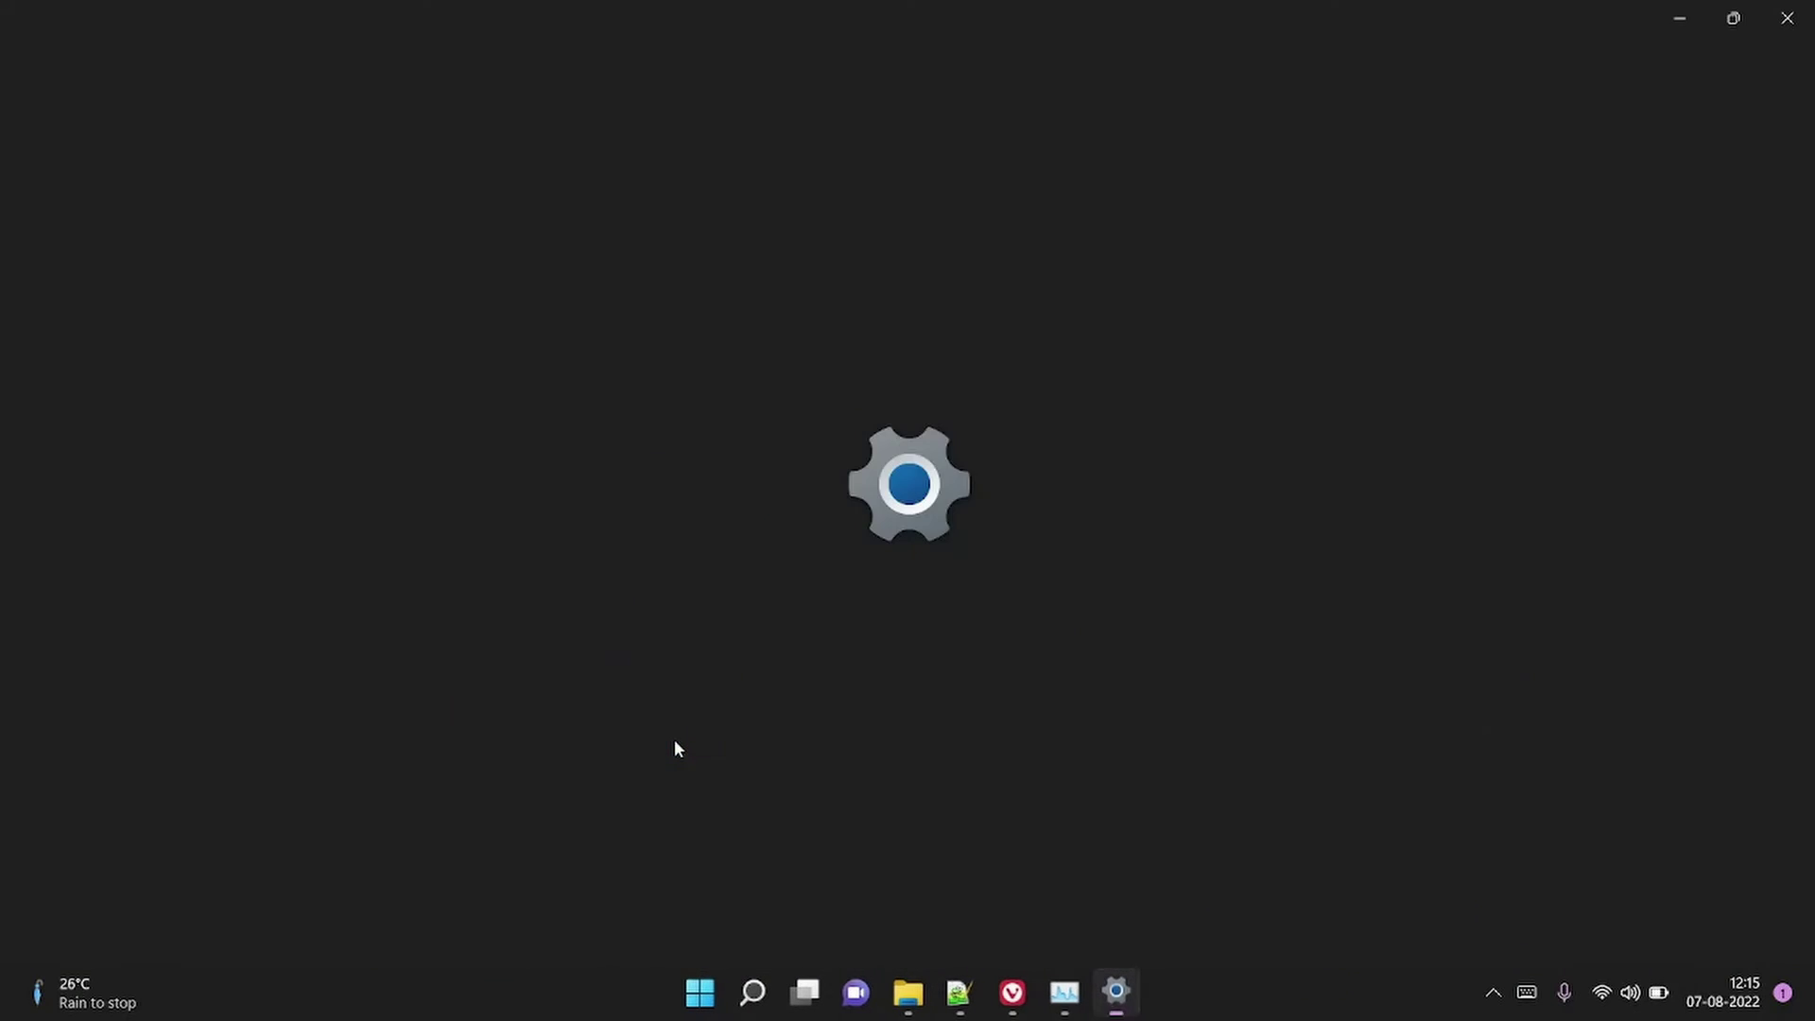
left_click(111, 589)
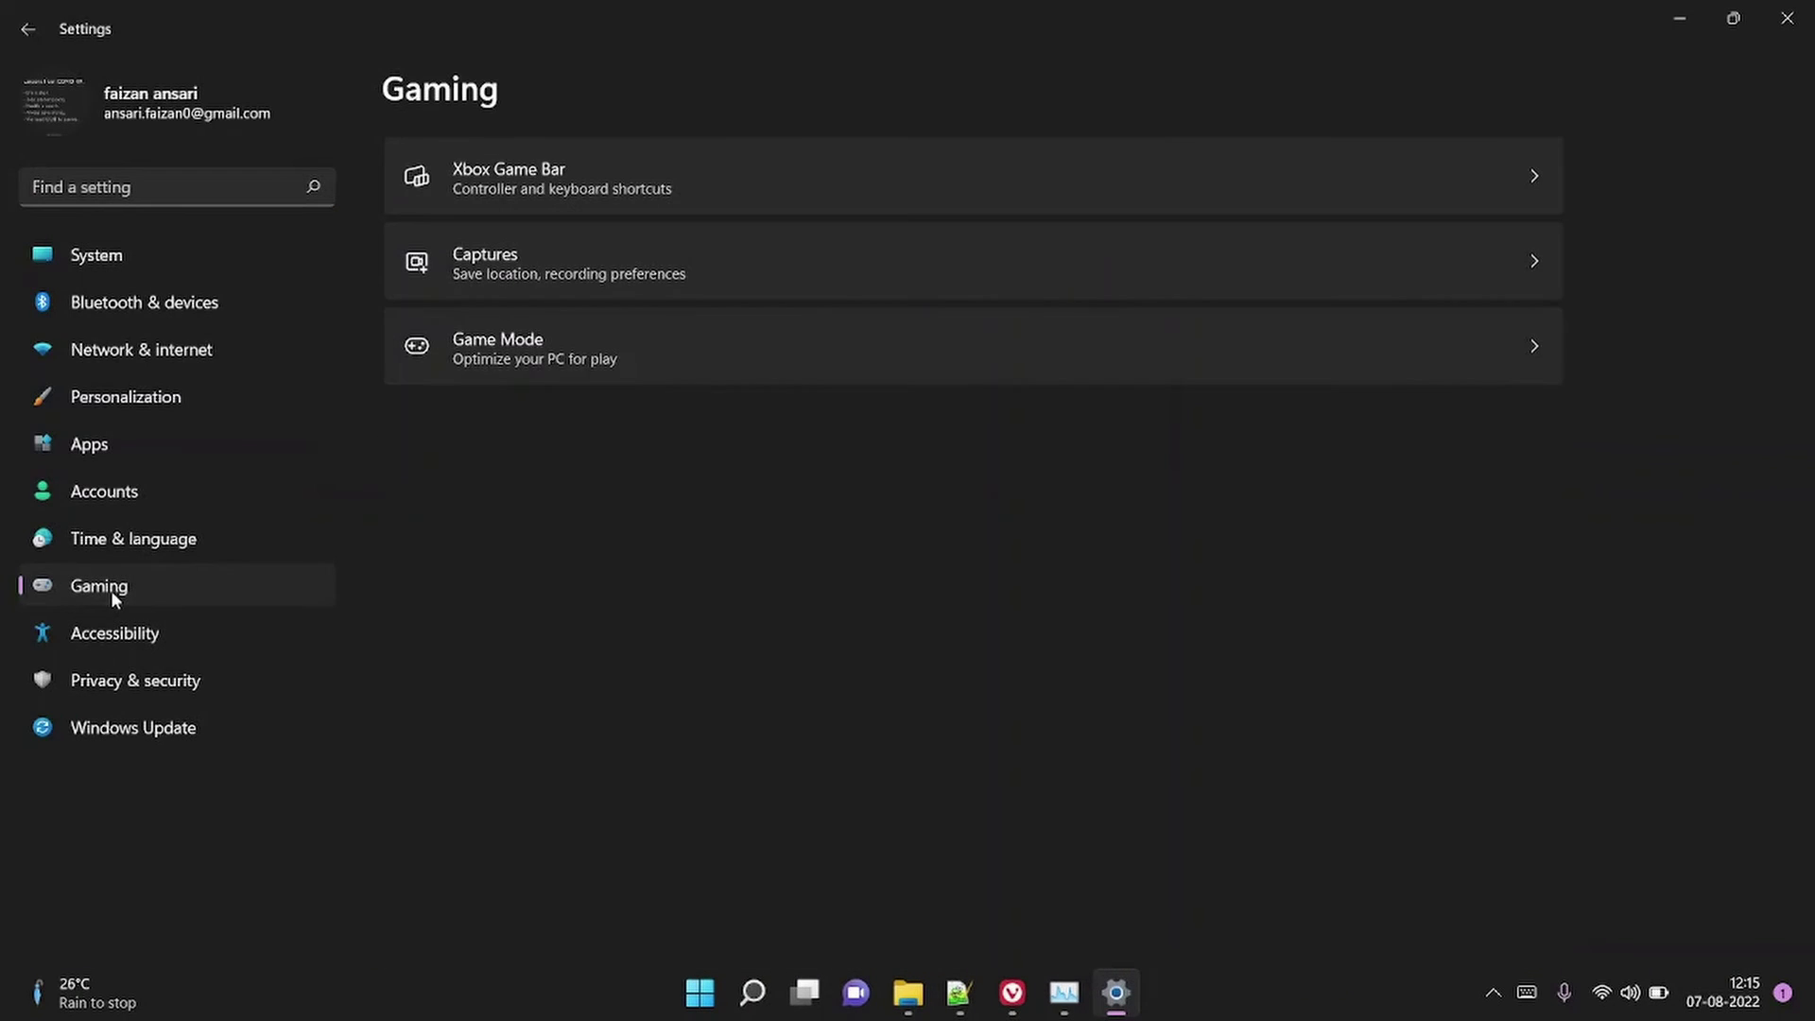
left_click(633, 356)
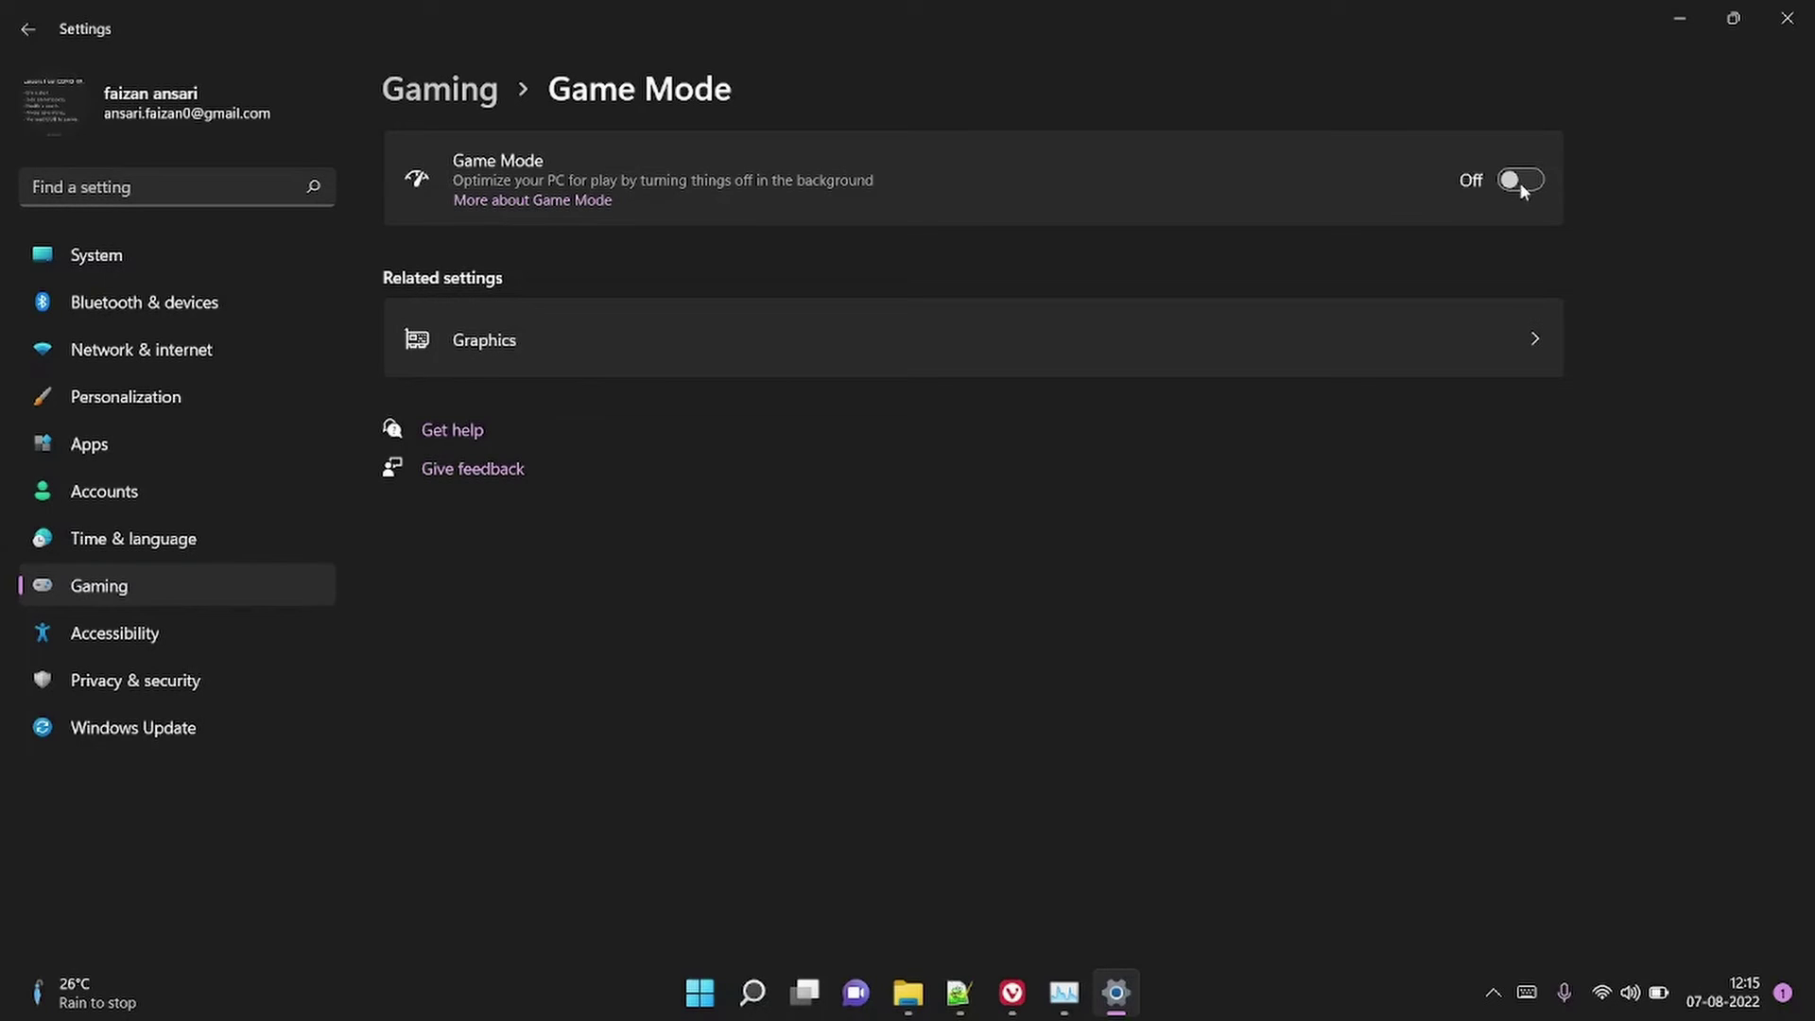
left_click(1787, 18)
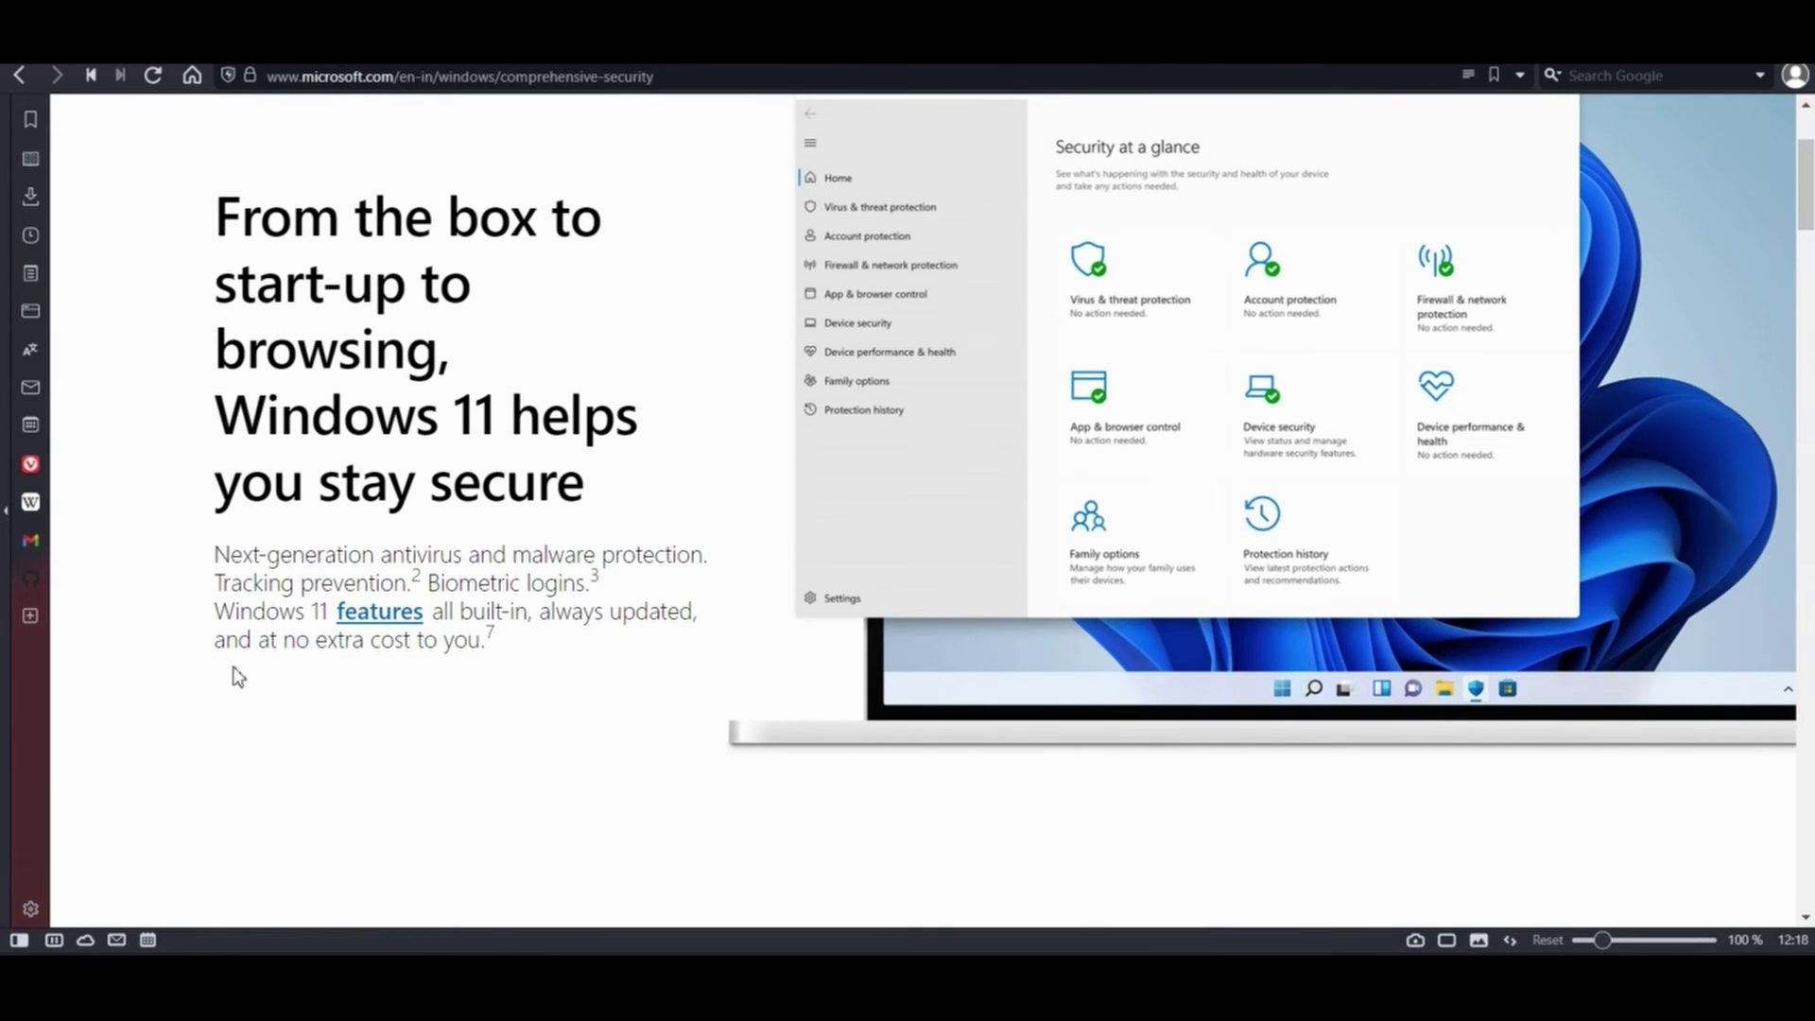
Read through Microsoft's Windows 11 comprehensive security page in the browser down to the footer, and return to the desktop.
scroll(453, 678, "down", 6)
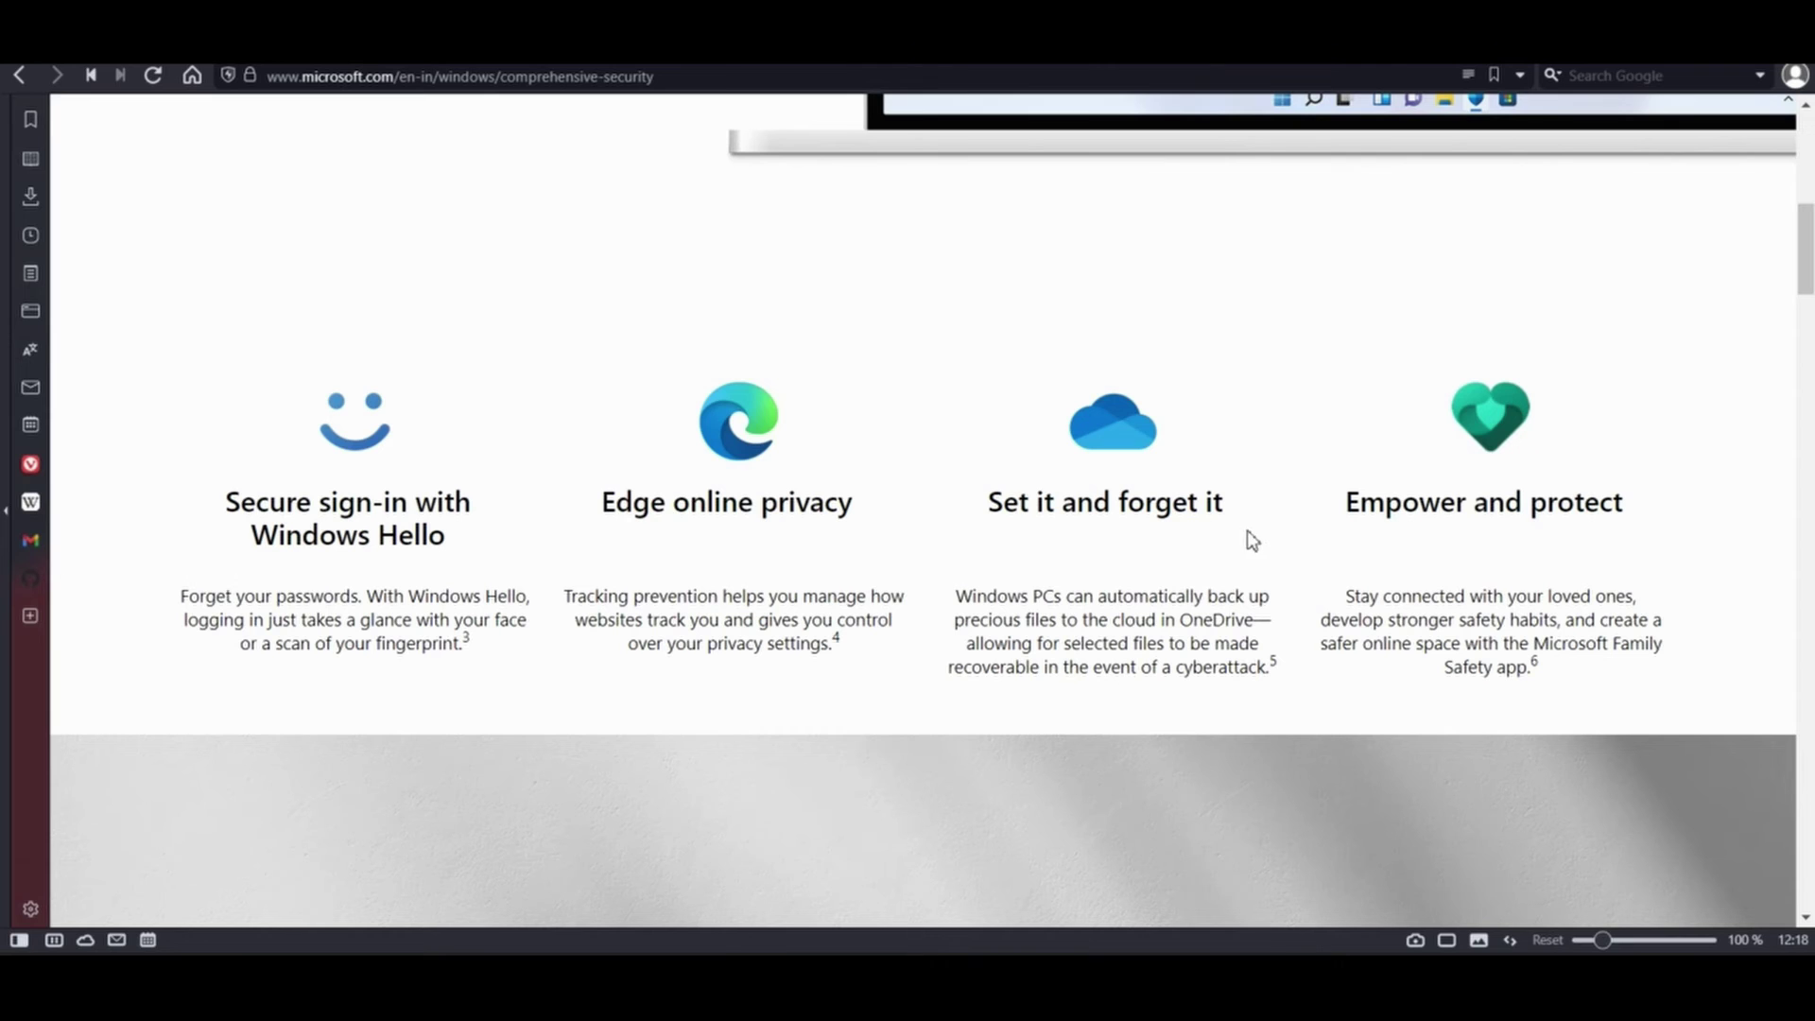
scroll(1253, 565, "down", 15)
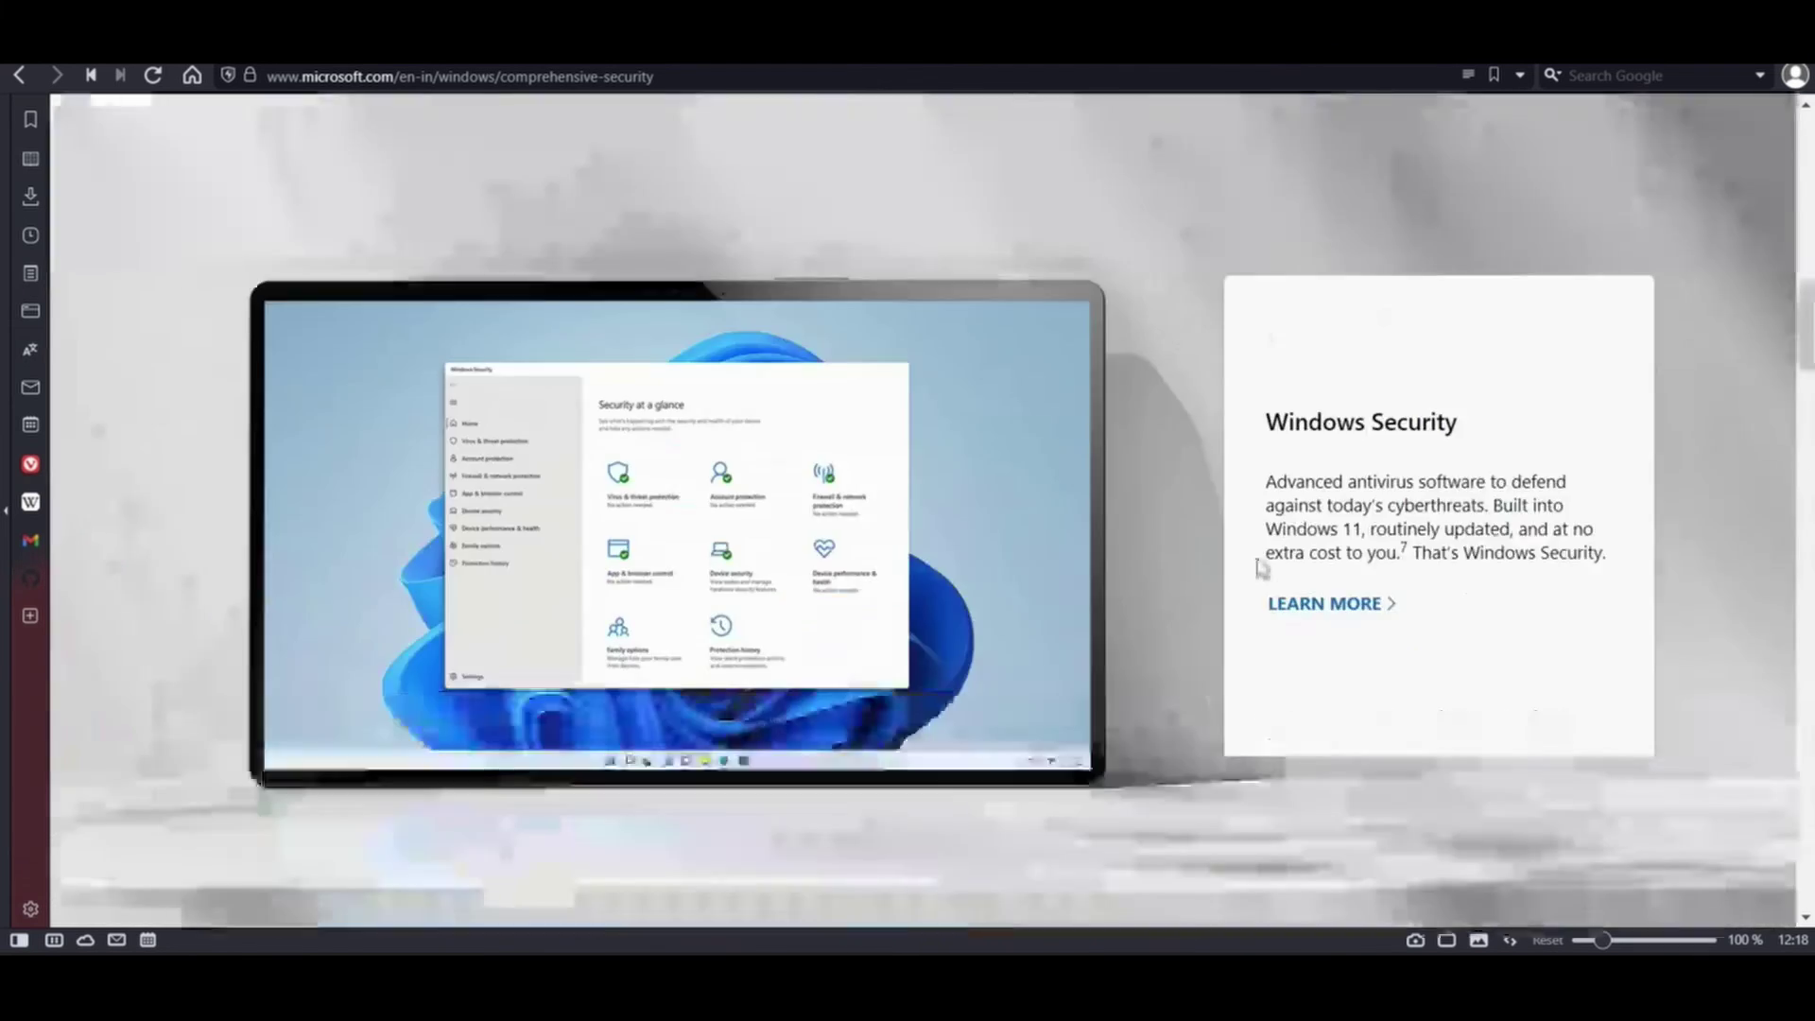
scroll(1253, 566, "down", 1)
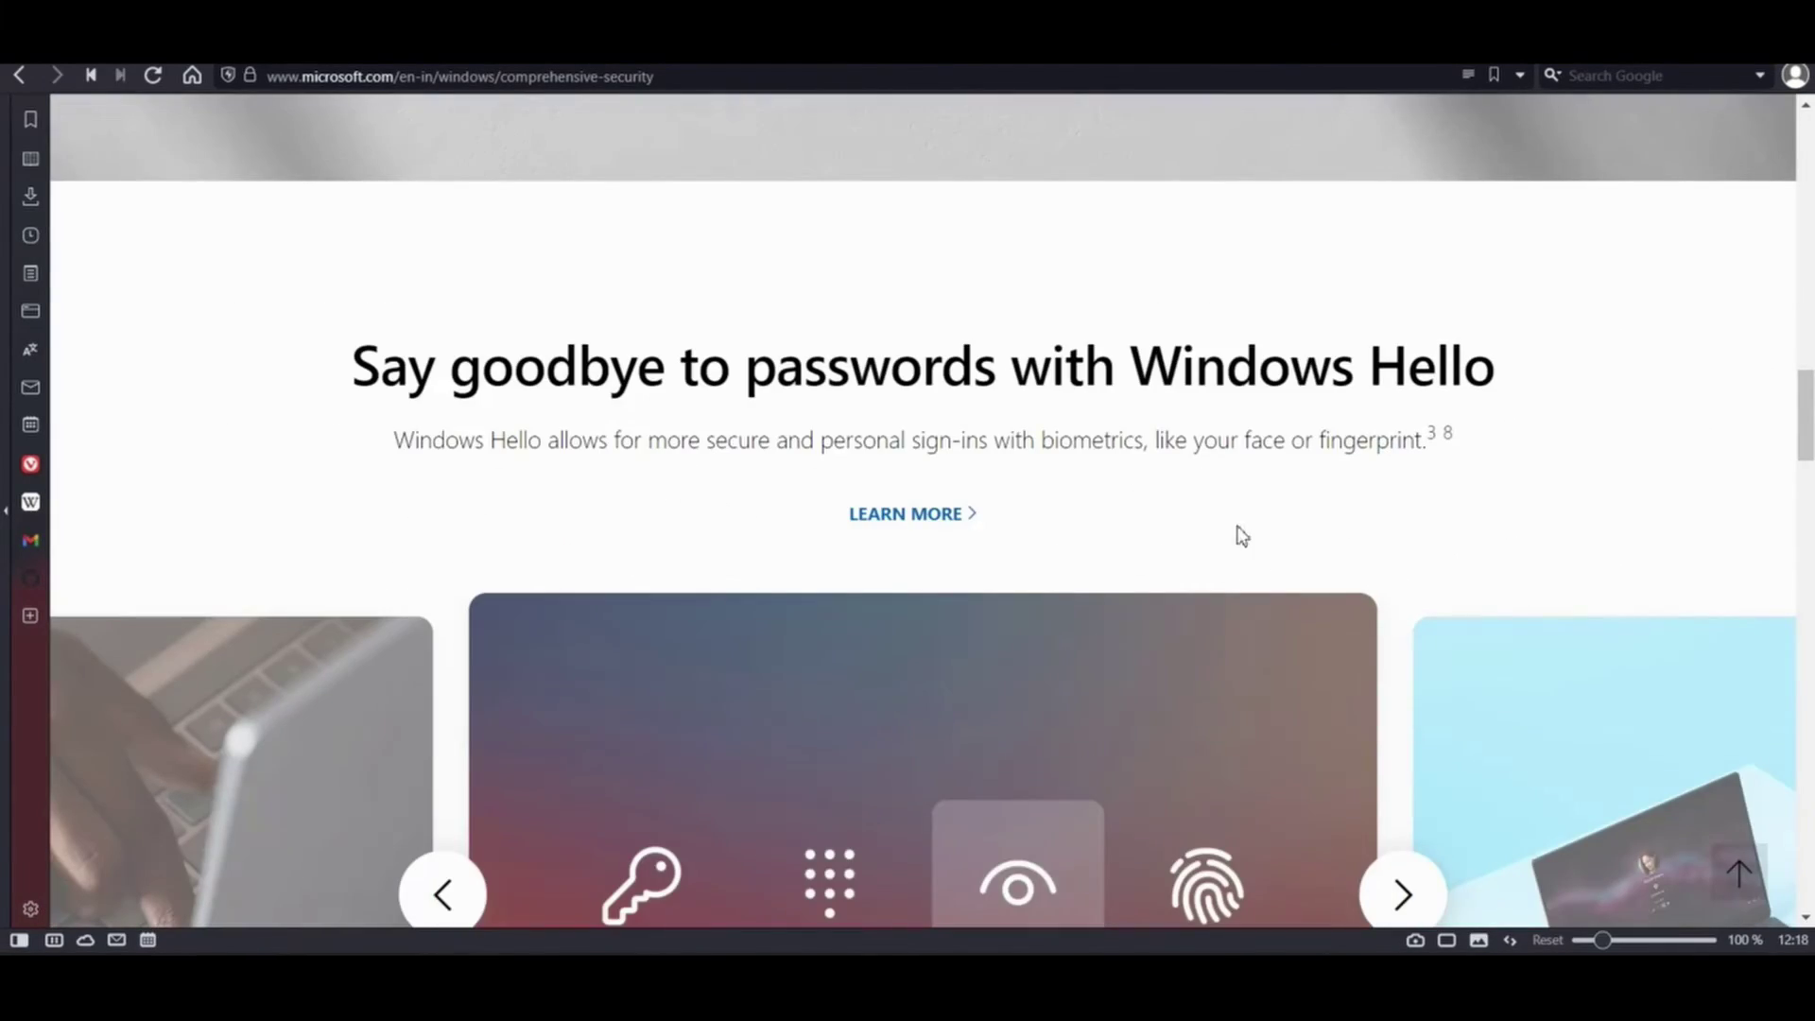
scroll(1300, 442, "down", 15)
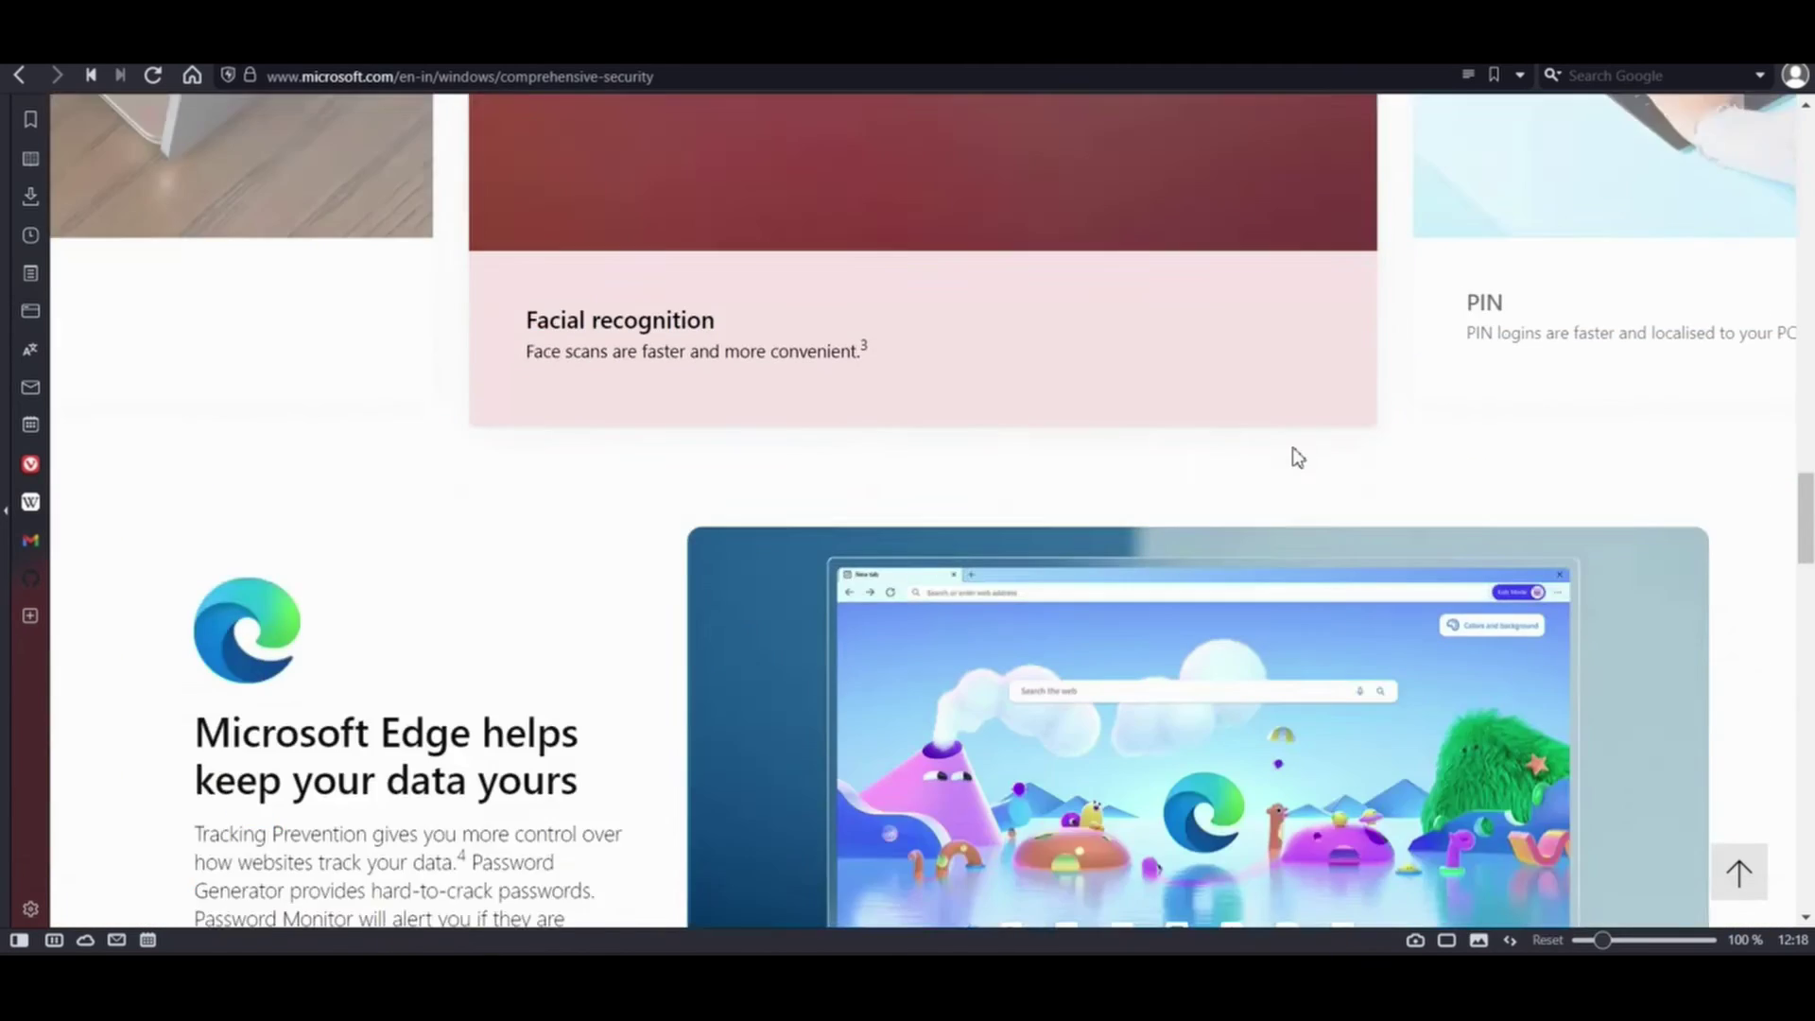
scroll(1295, 458, "down", 13)
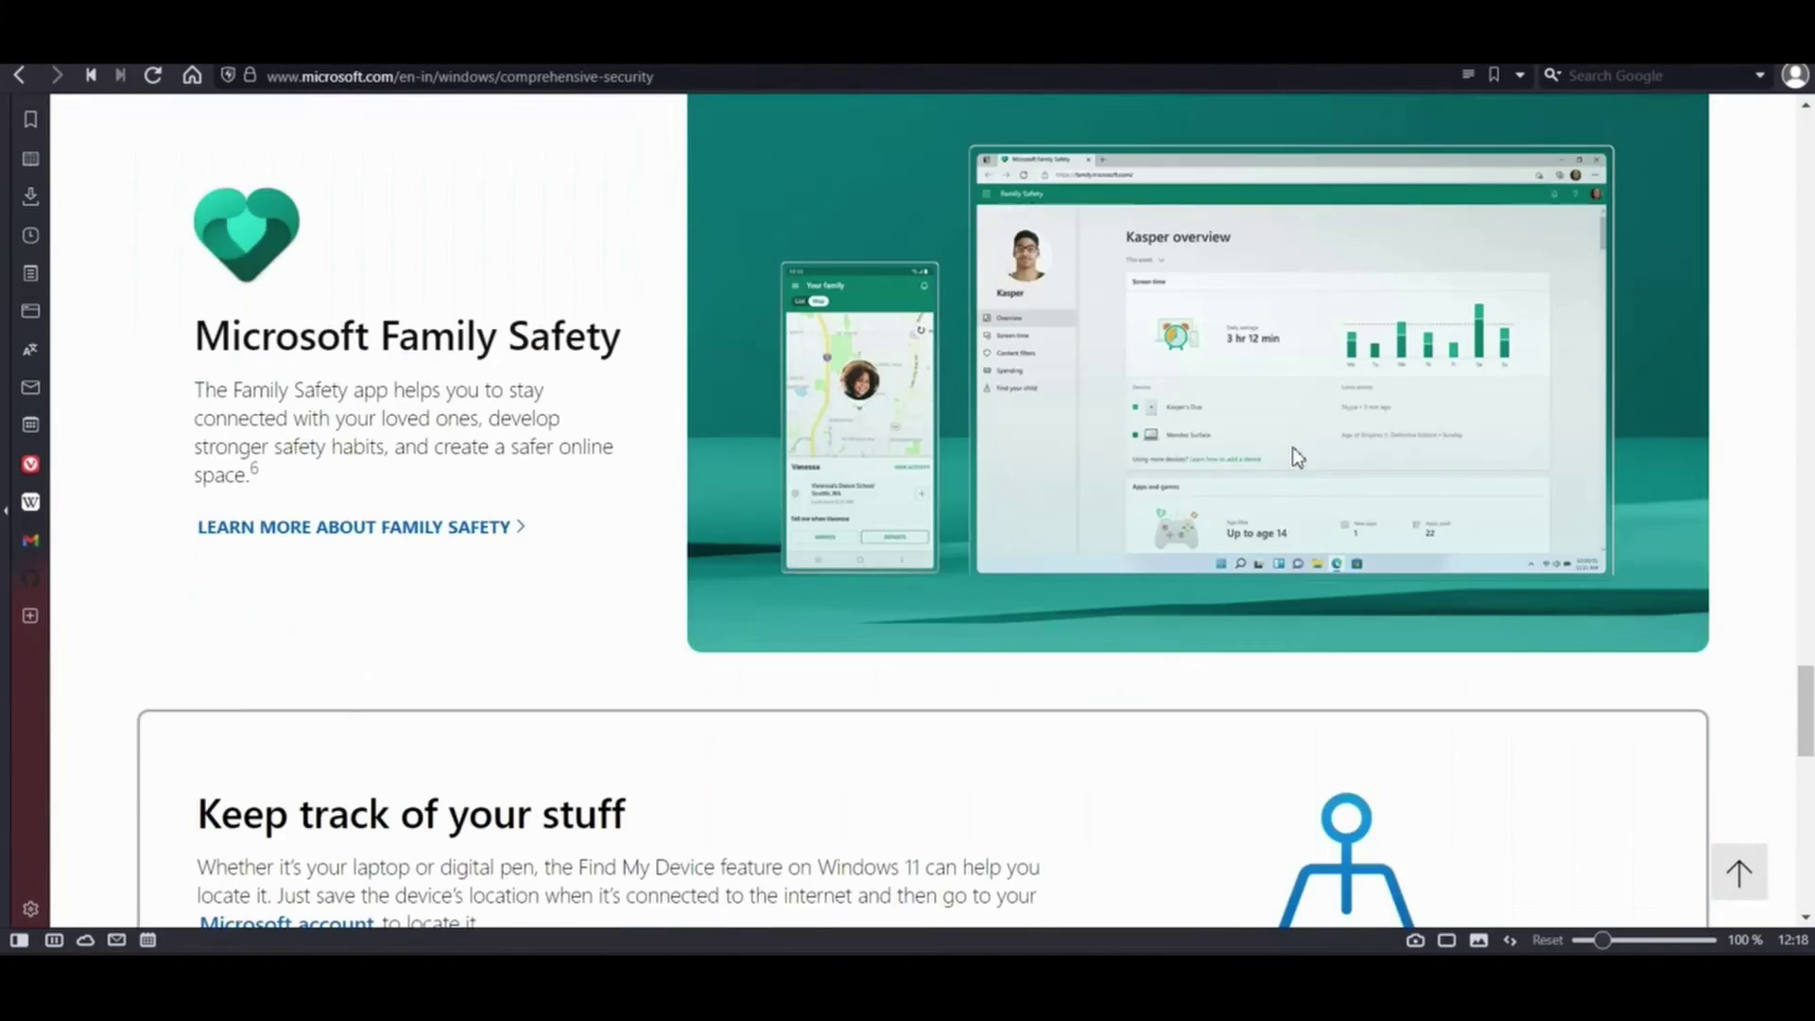
scroll(1297, 458, "down", 11)
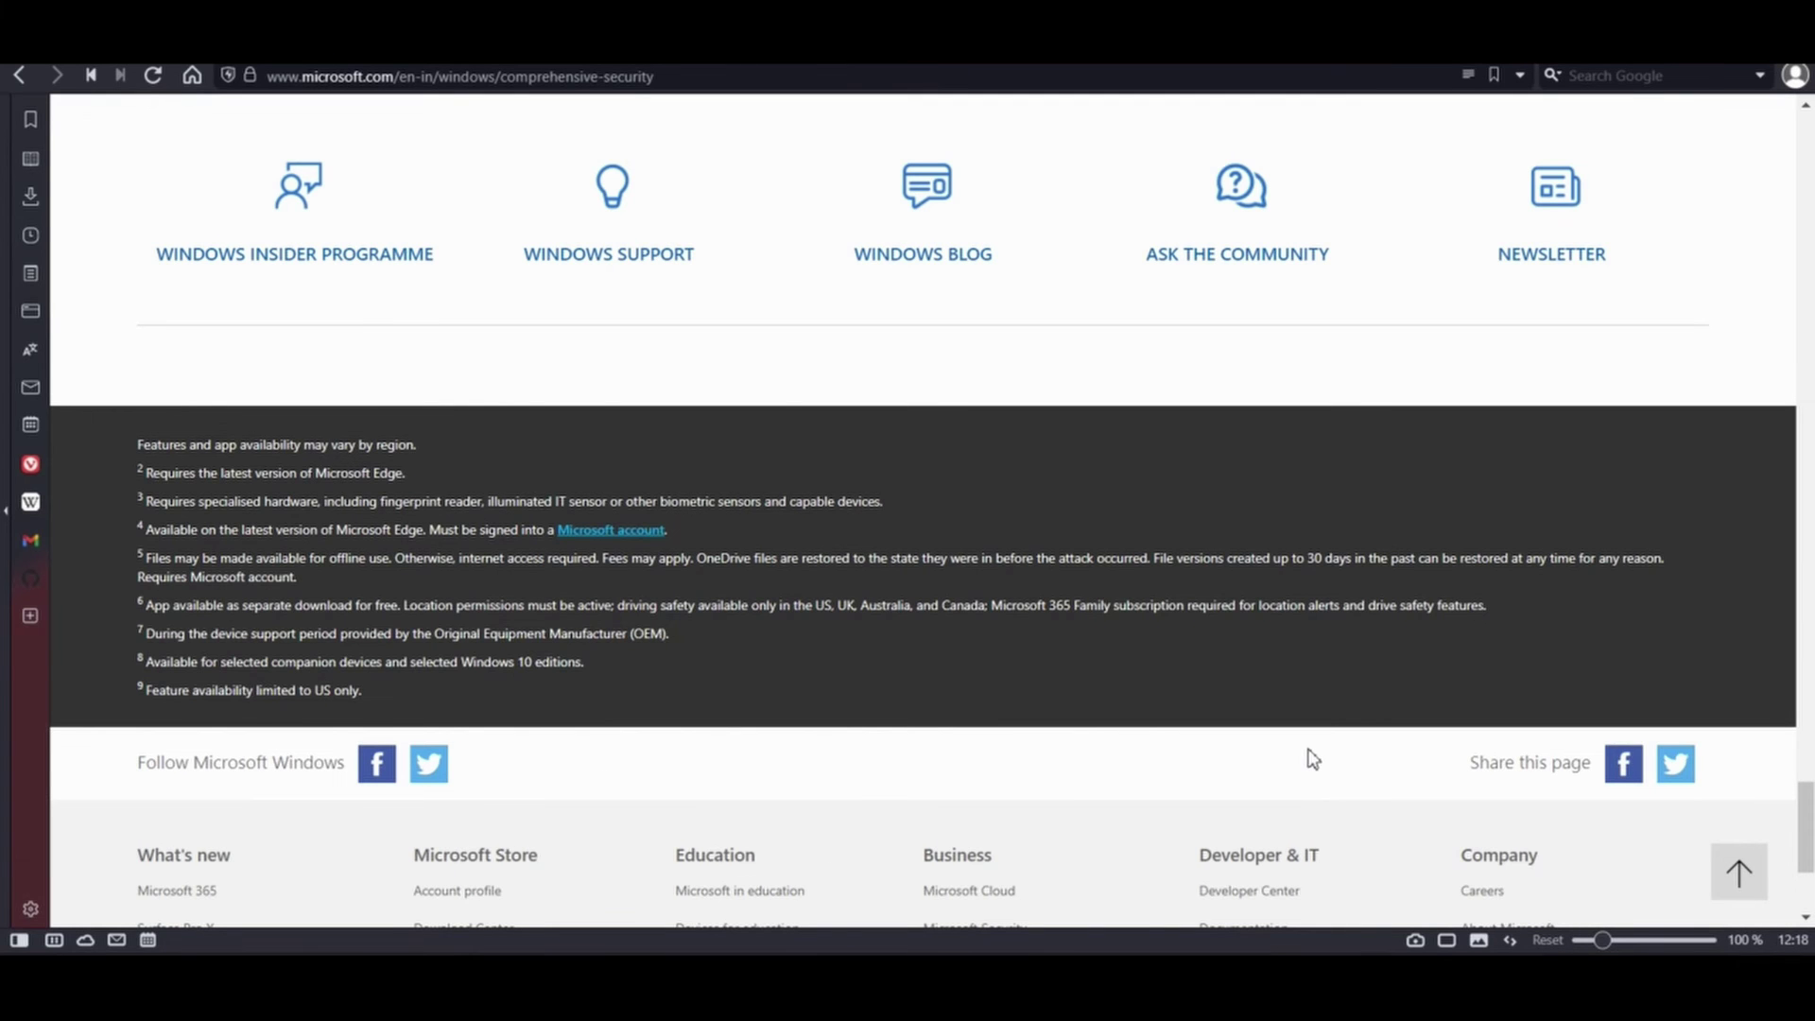
key("super+d")
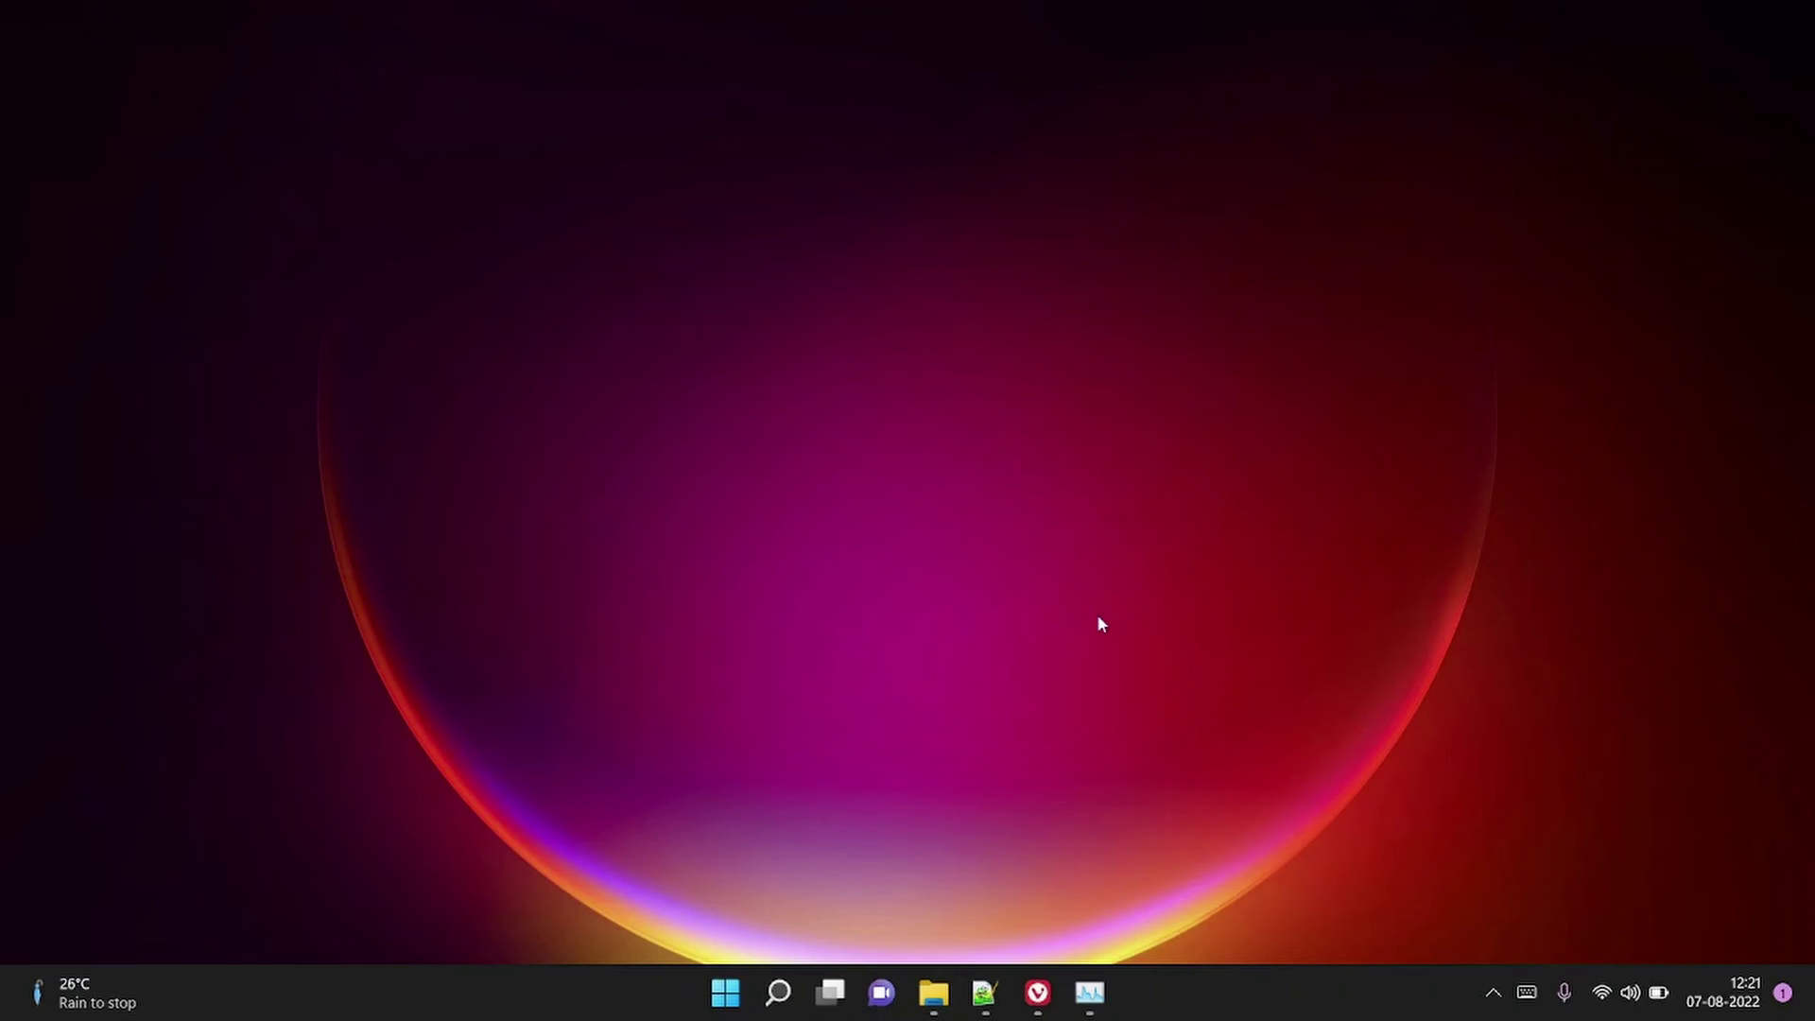
View the shut down and restart options and the Start menu, closing both without choosing anything.
right_click(726, 1000)
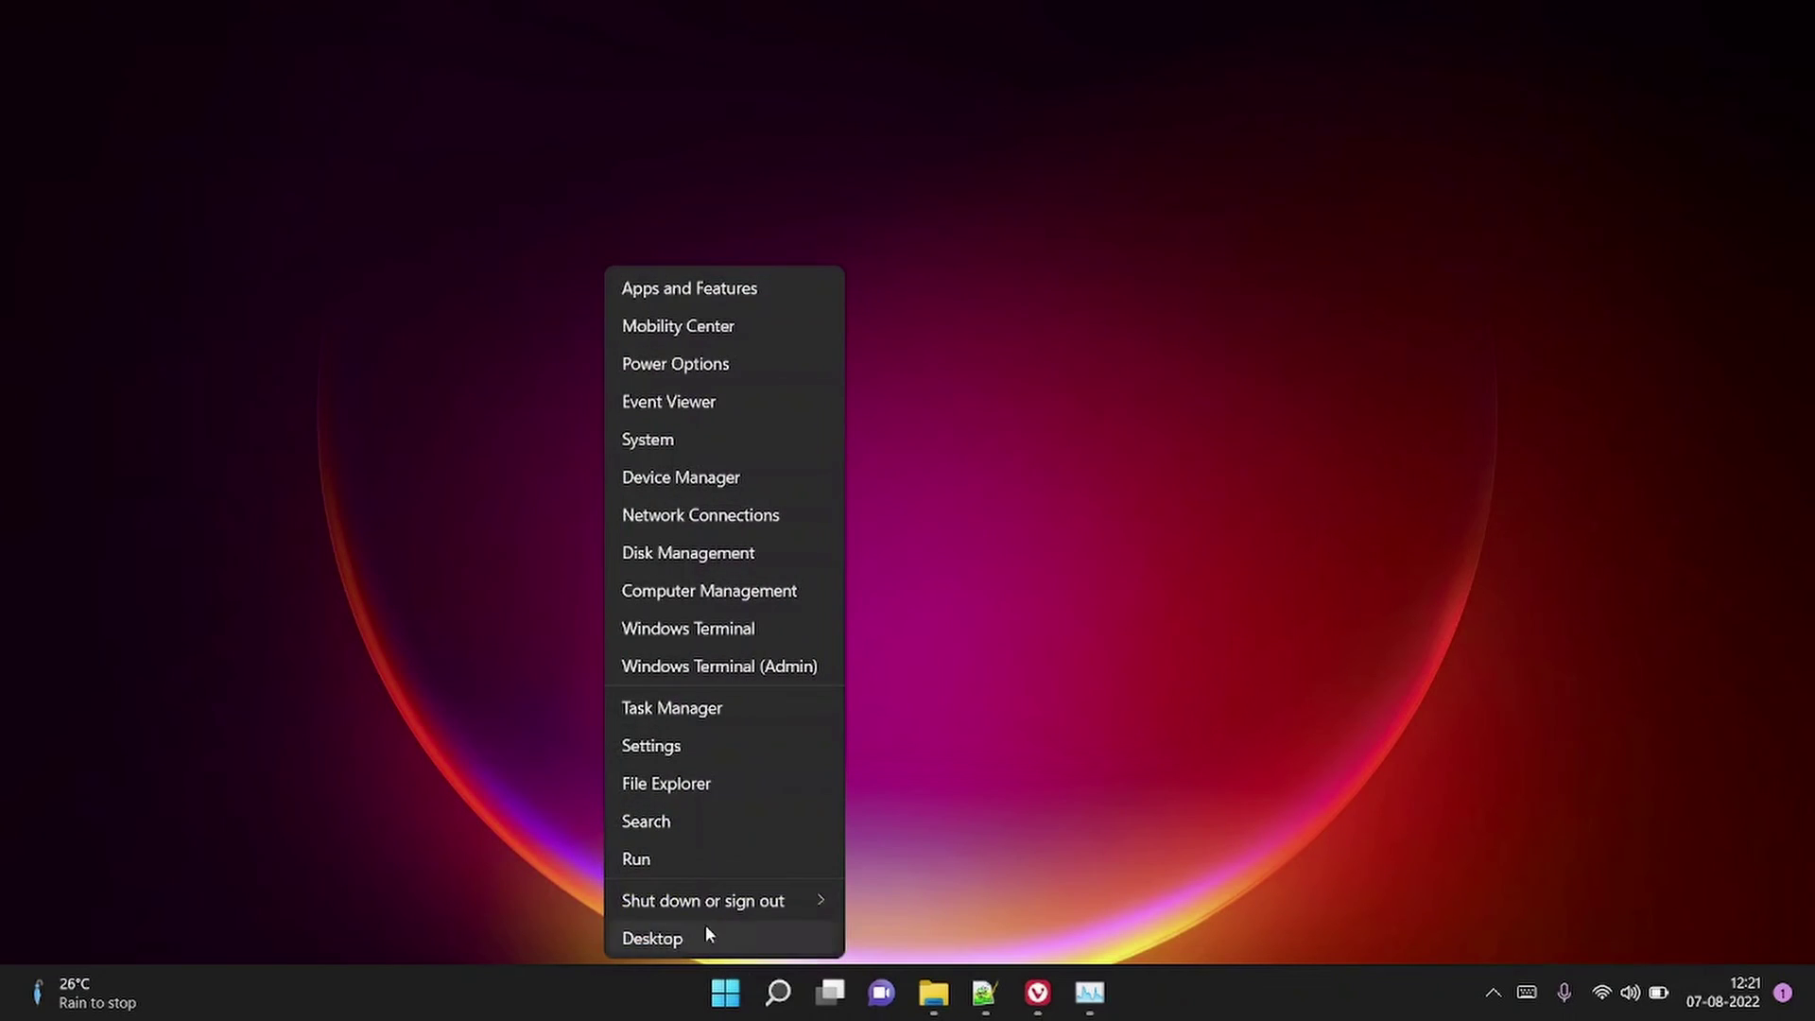
mouse_move(746, 900)
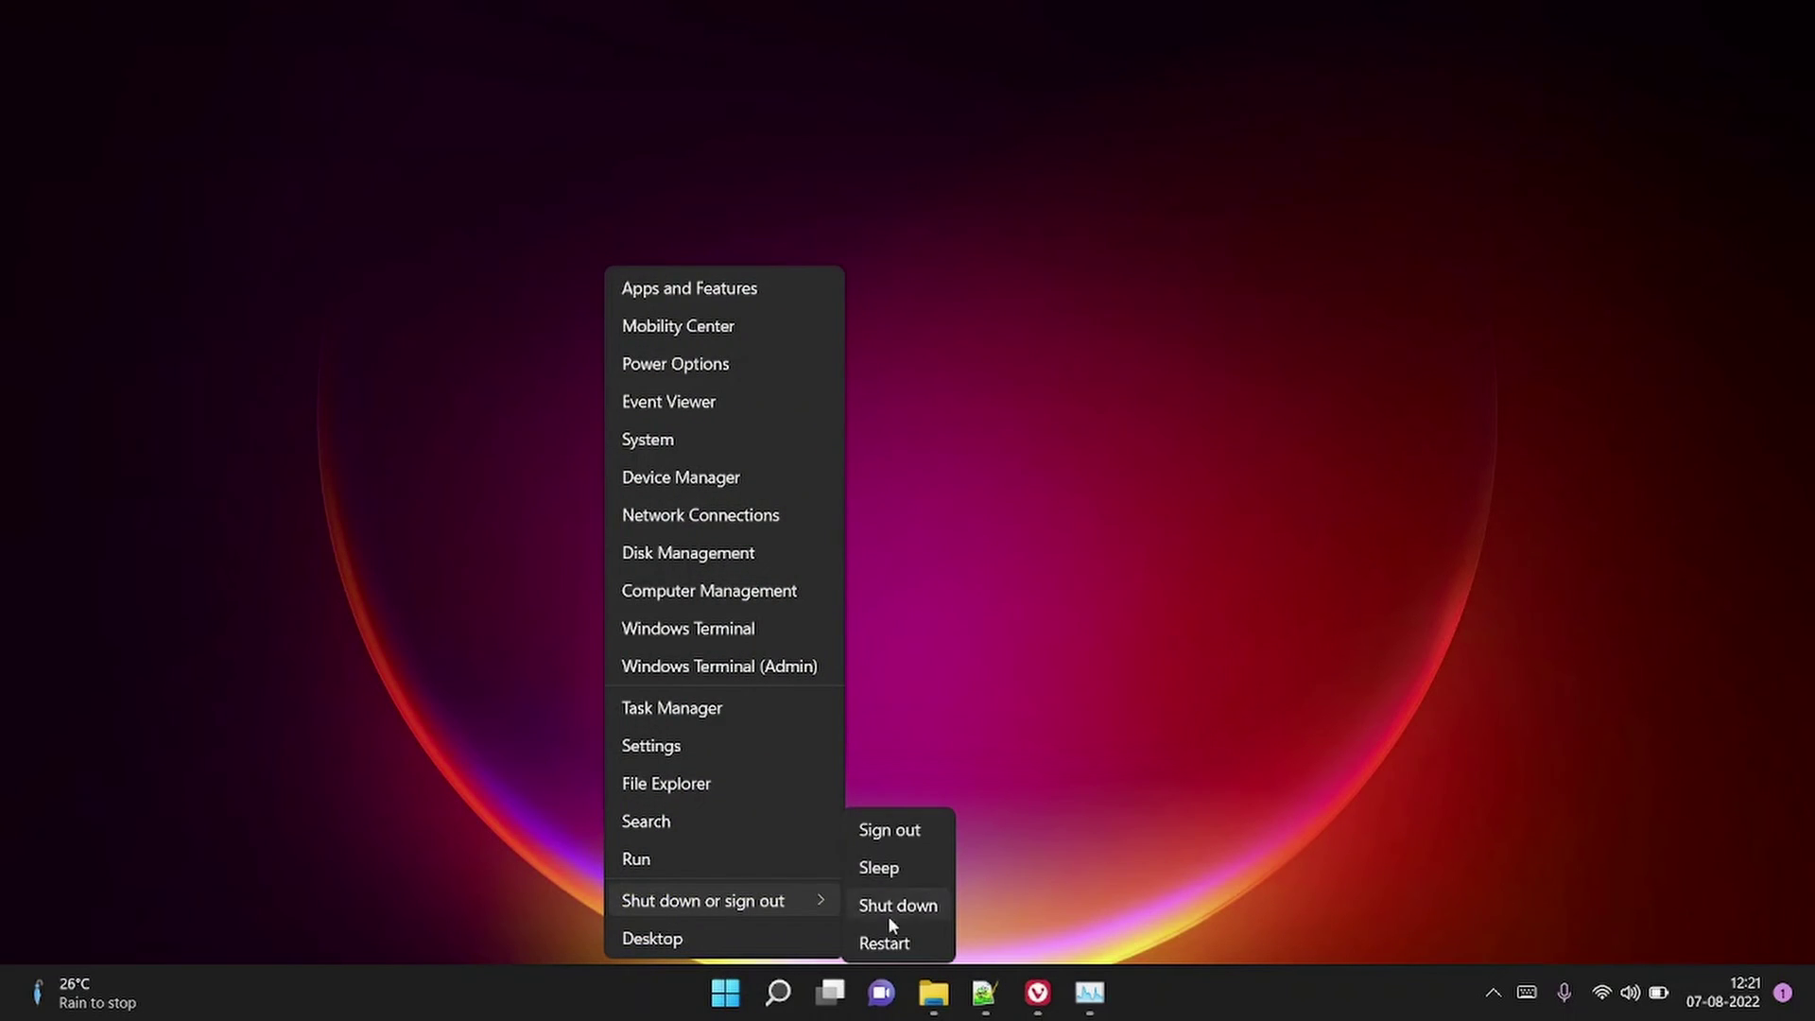
left_click(1154, 870)
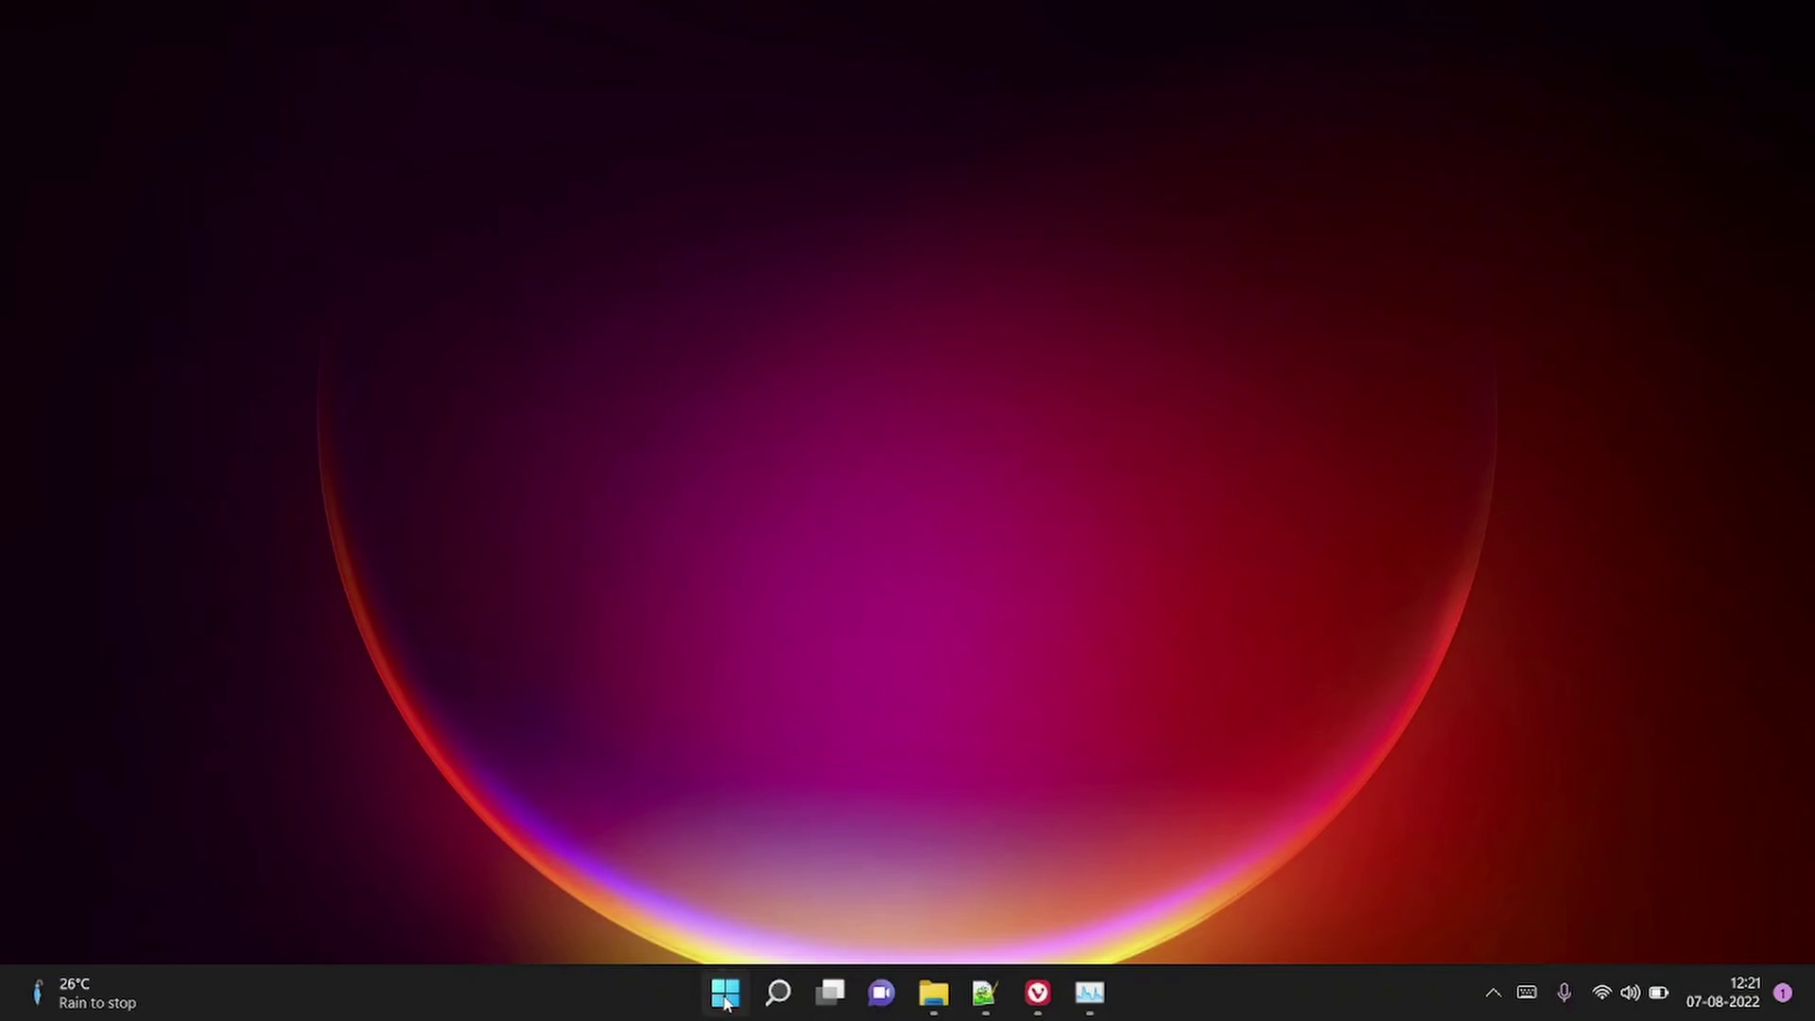
left_click(726, 1000)
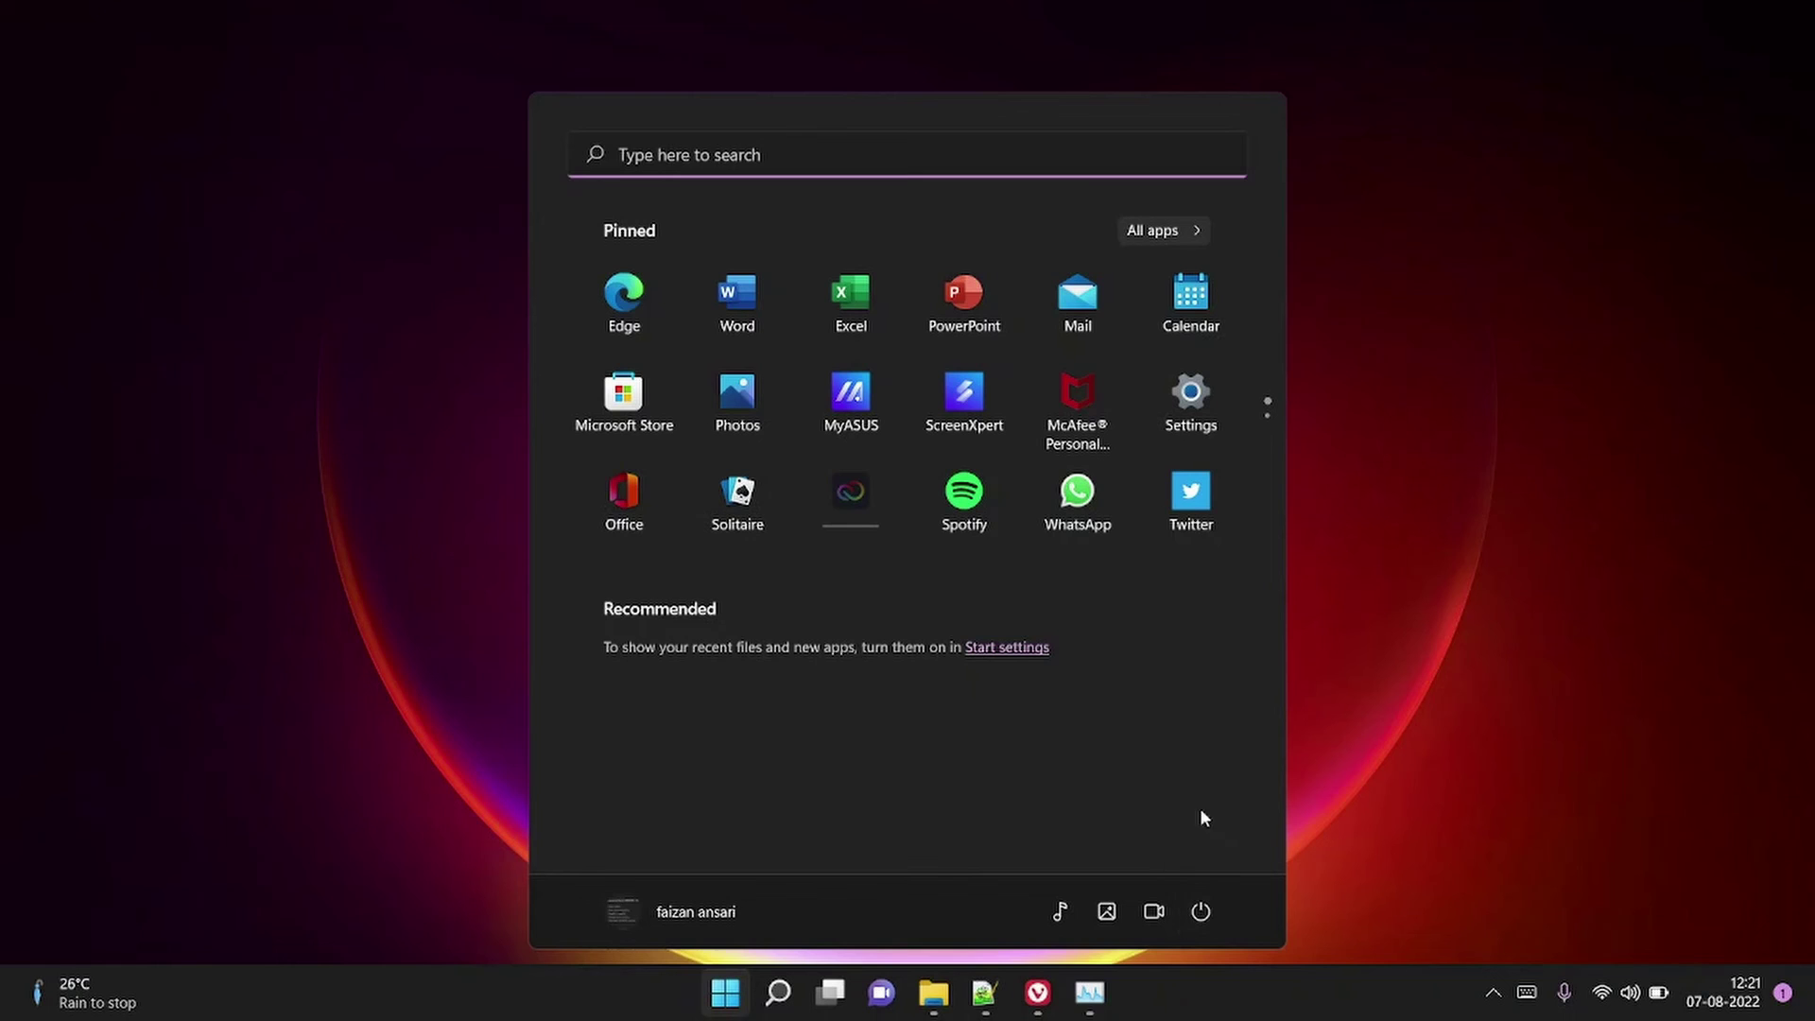
left_click(1346, 808)
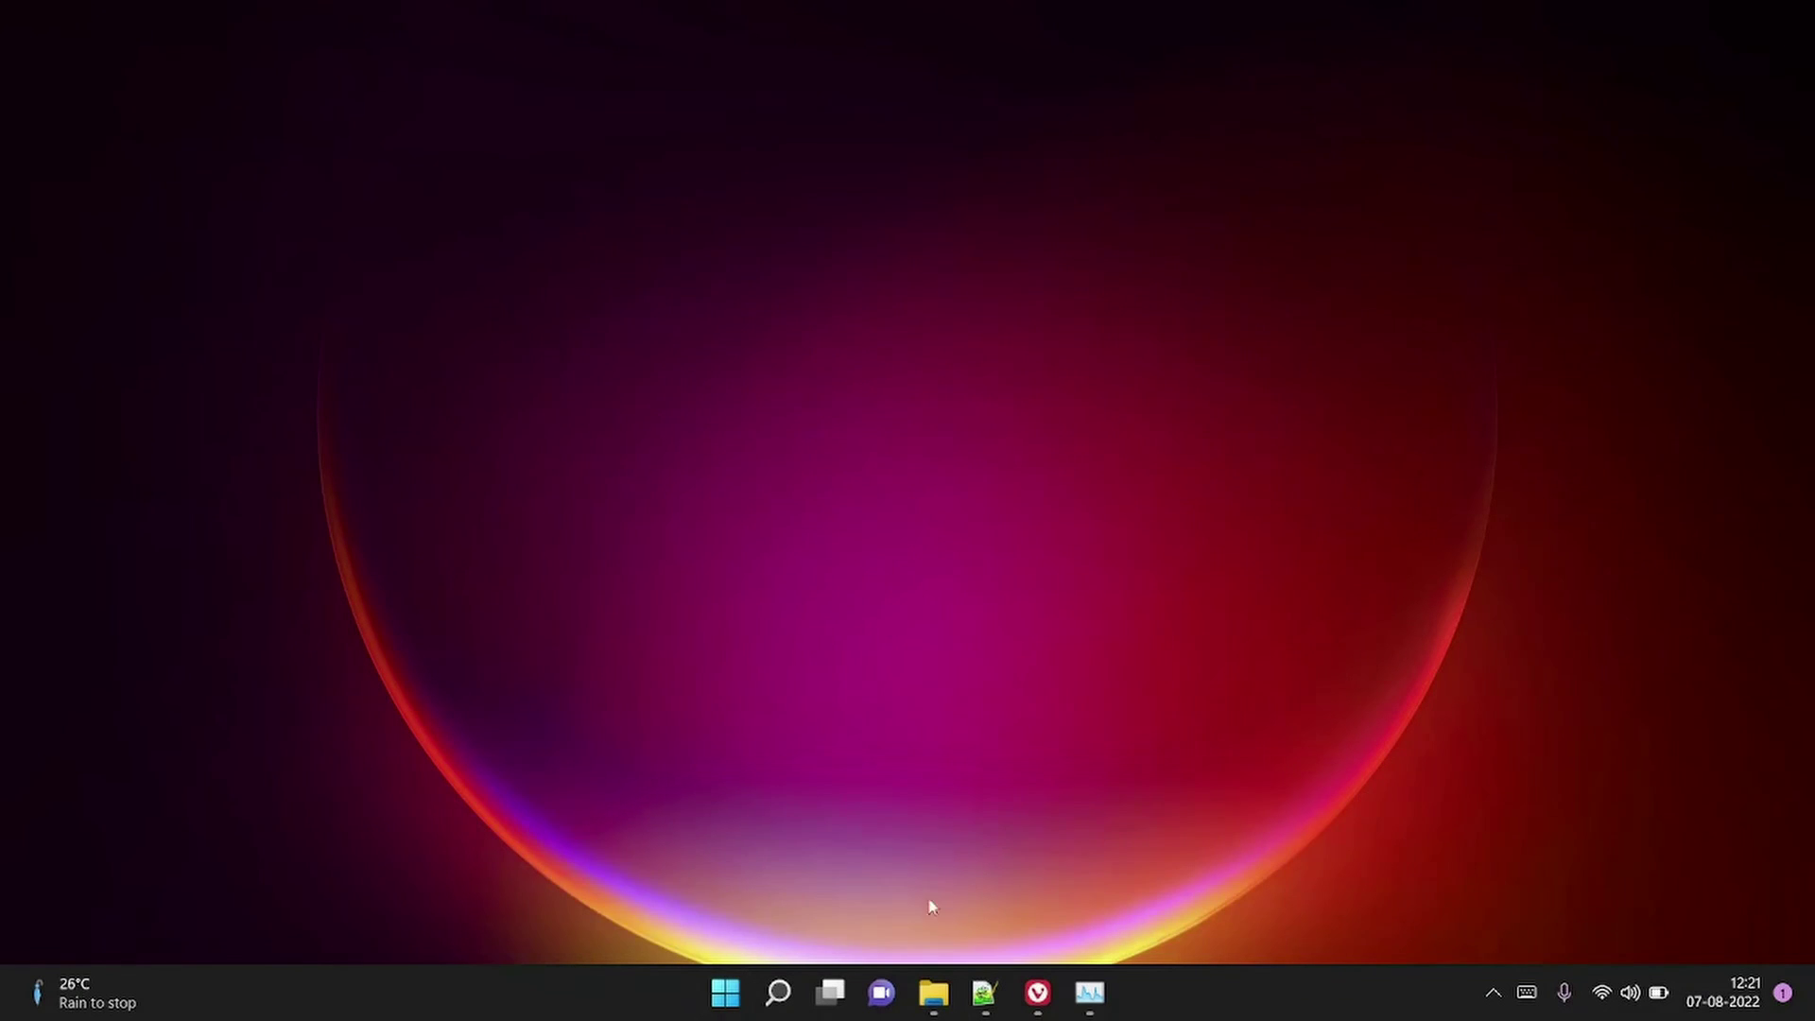
Open Windows Update in Settings and check for updates.
left_click(726, 992)
right_click(726, 992)
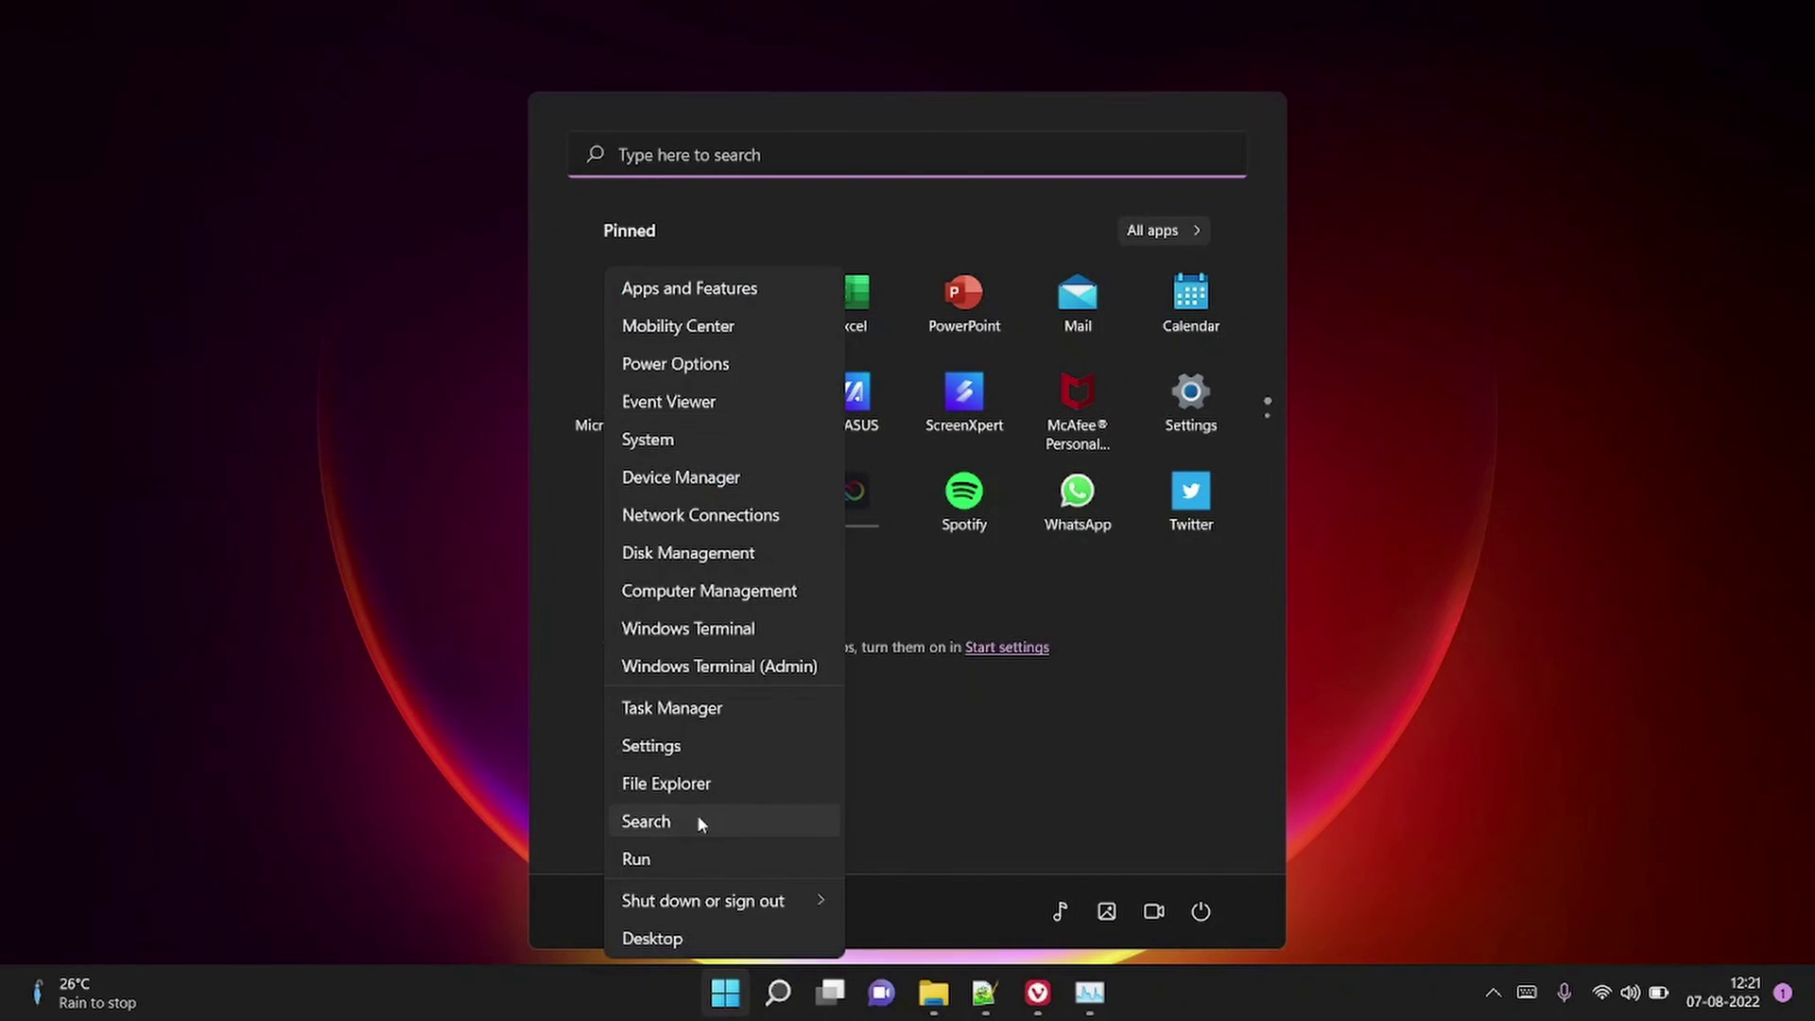
left_click(688, 743)
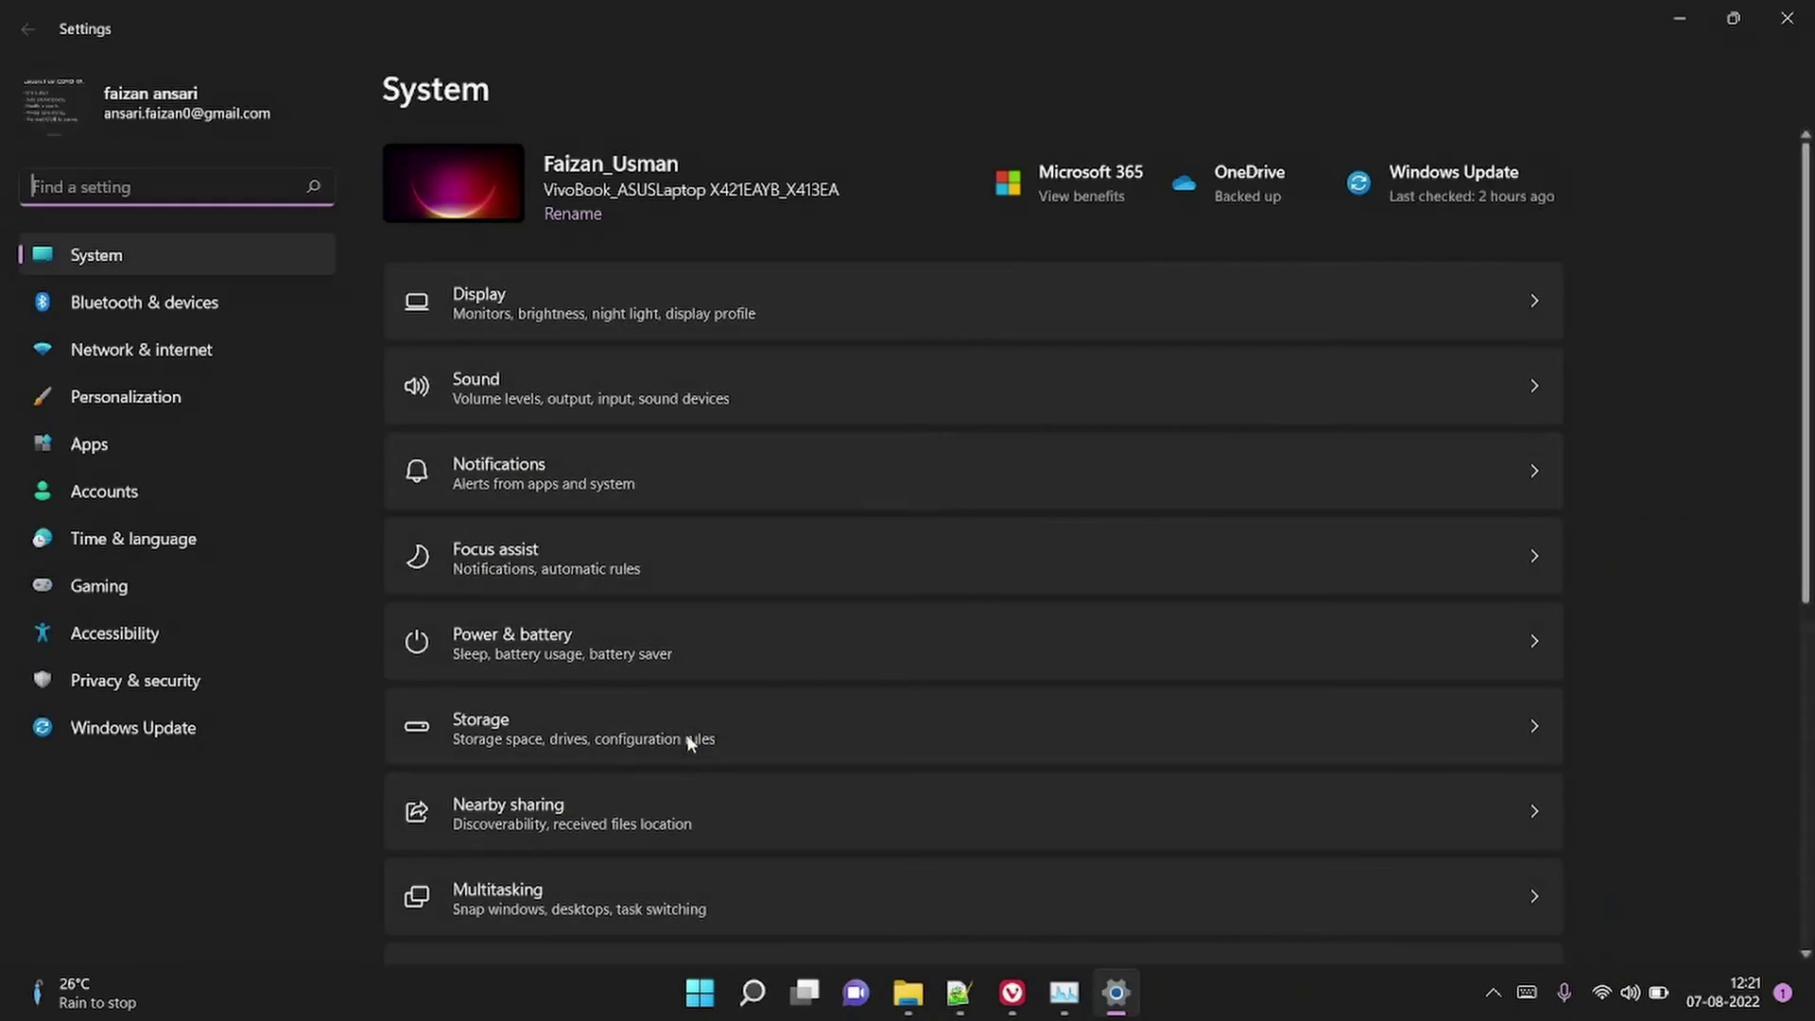
left_click(116, 729)
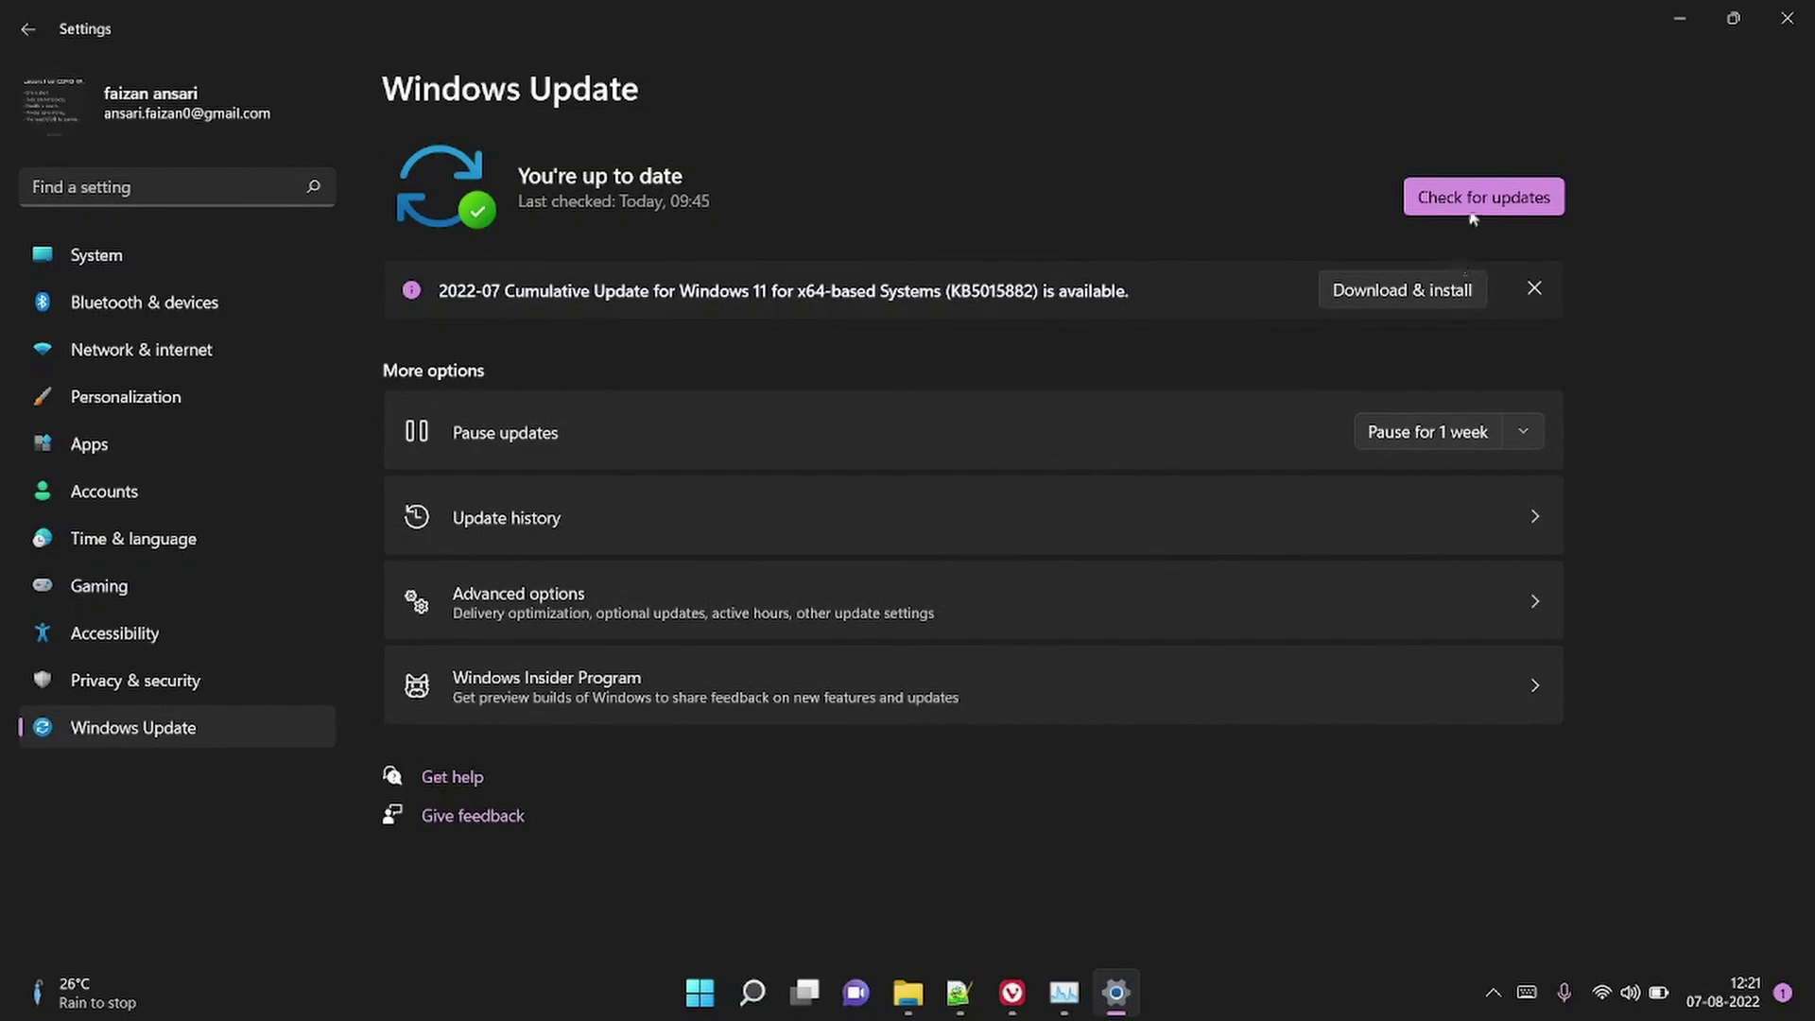
left_click(1472, 203)
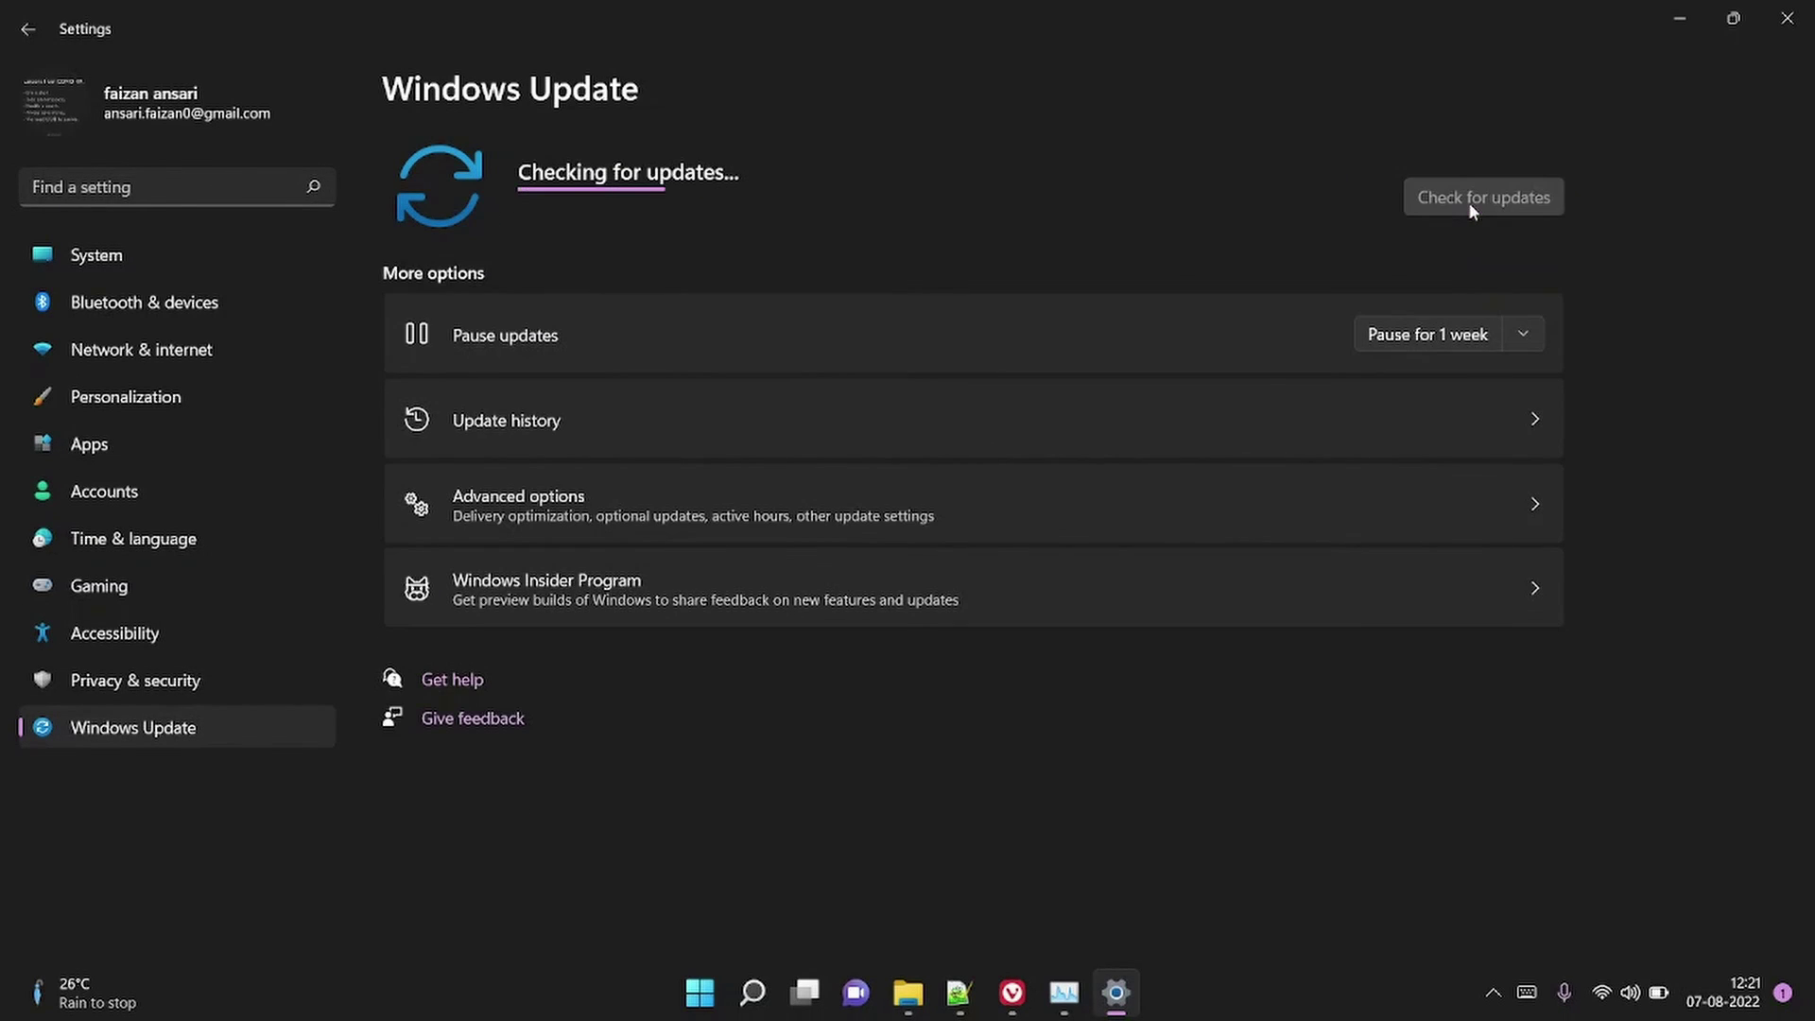